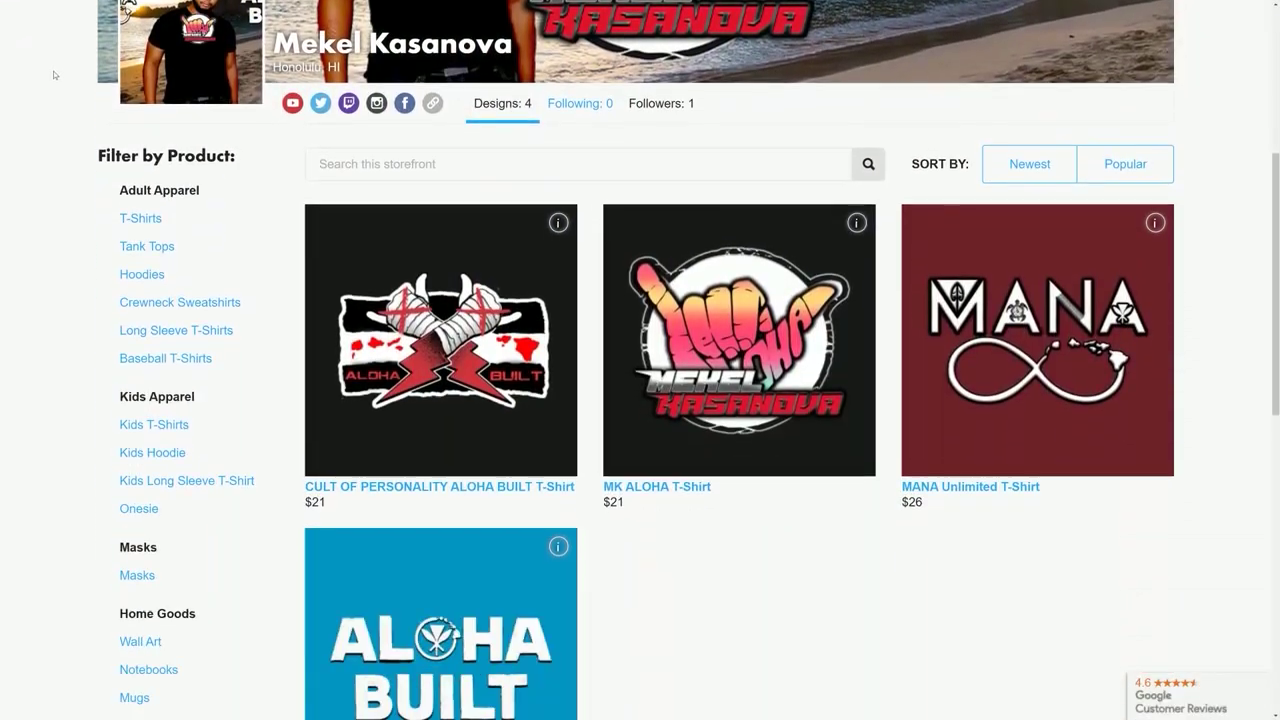
# Preview the ALOHA BUILT T-Shirt from the TeePublic storefront in maroon and look at its style options
pyautogui.scroll(-1, 53, 71)
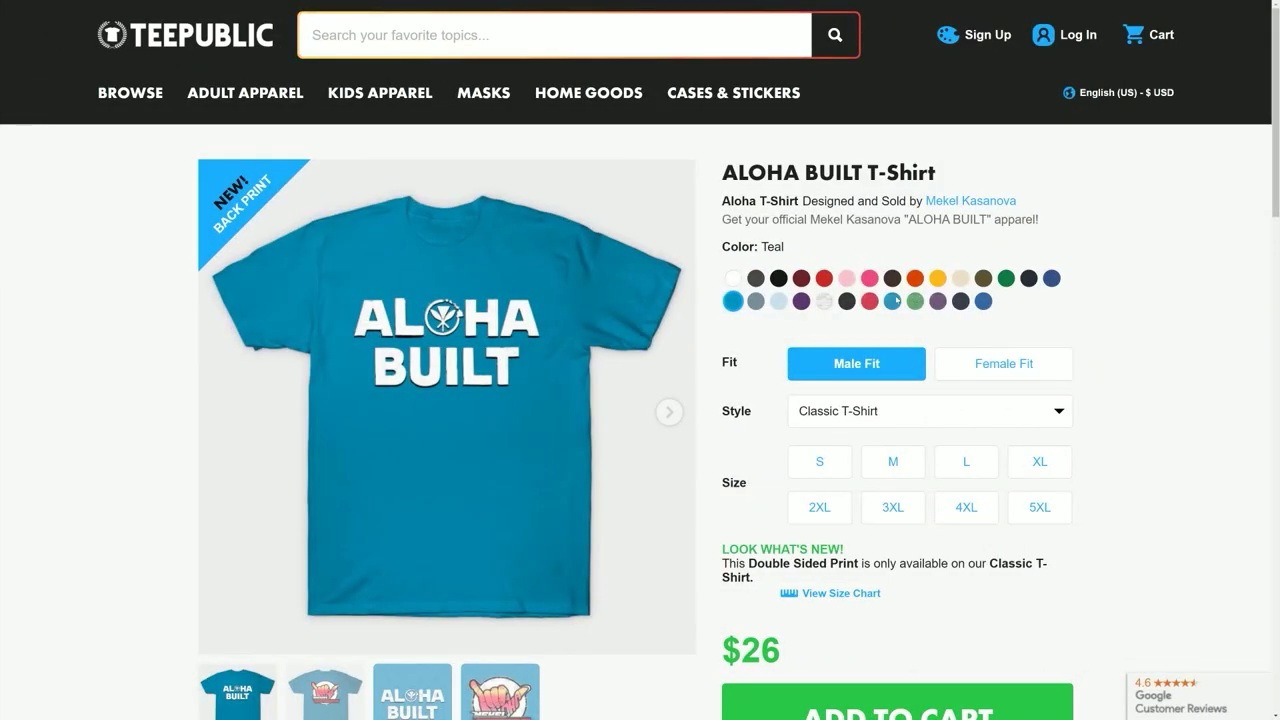
pyautogui.click(778, 278)
pyautogui.click(801, 278)
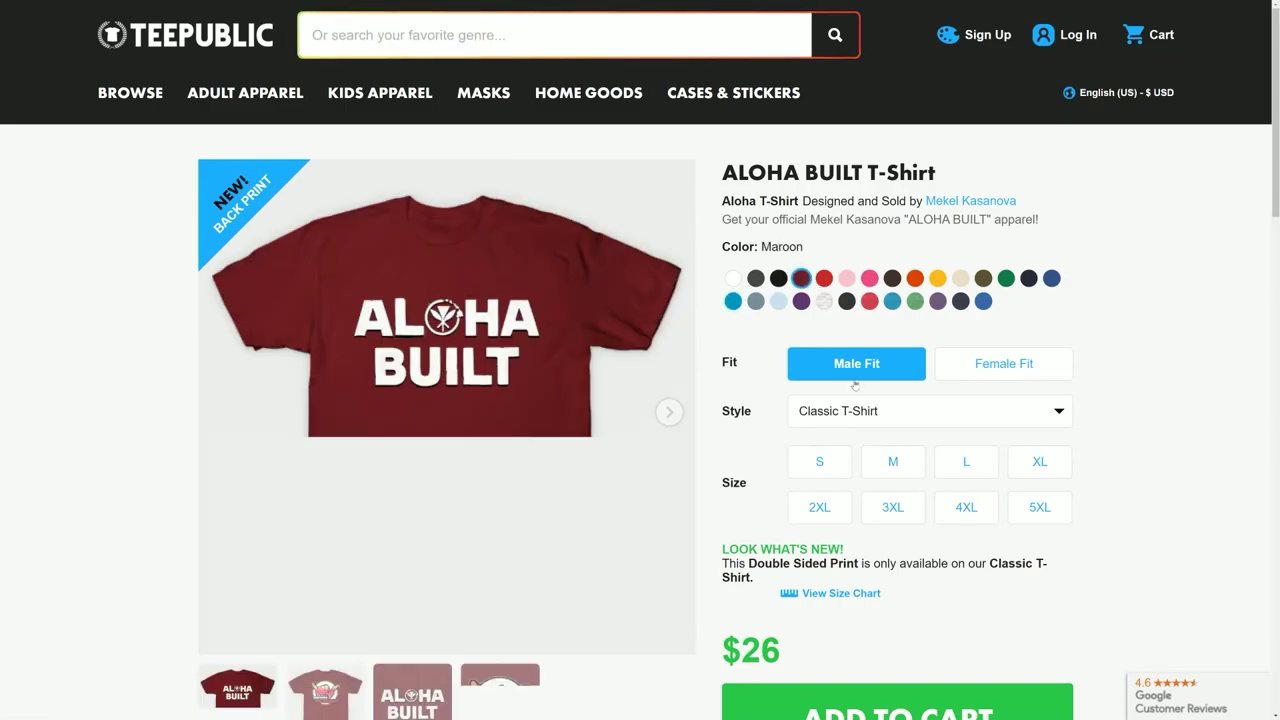
pyautogui.click(855, 411)
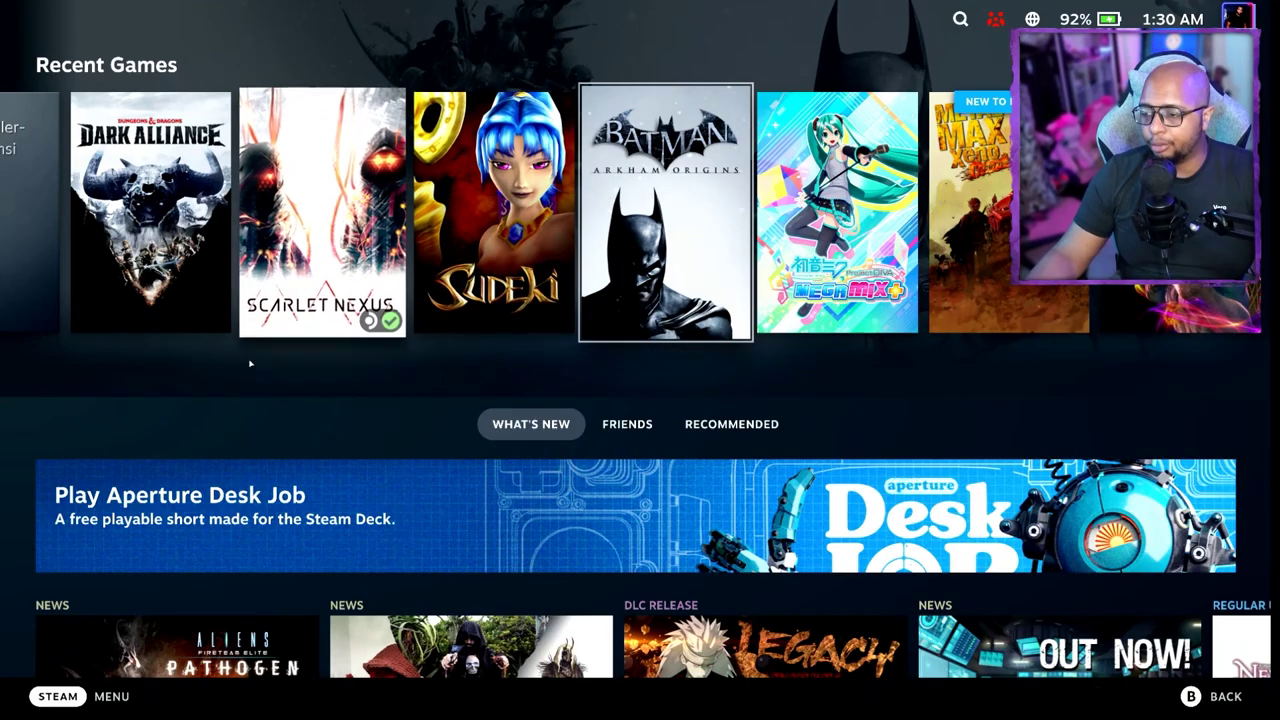
# Switch the Steam Deck from gaming mode to desktop mode
pyautogui.click(66, 702)
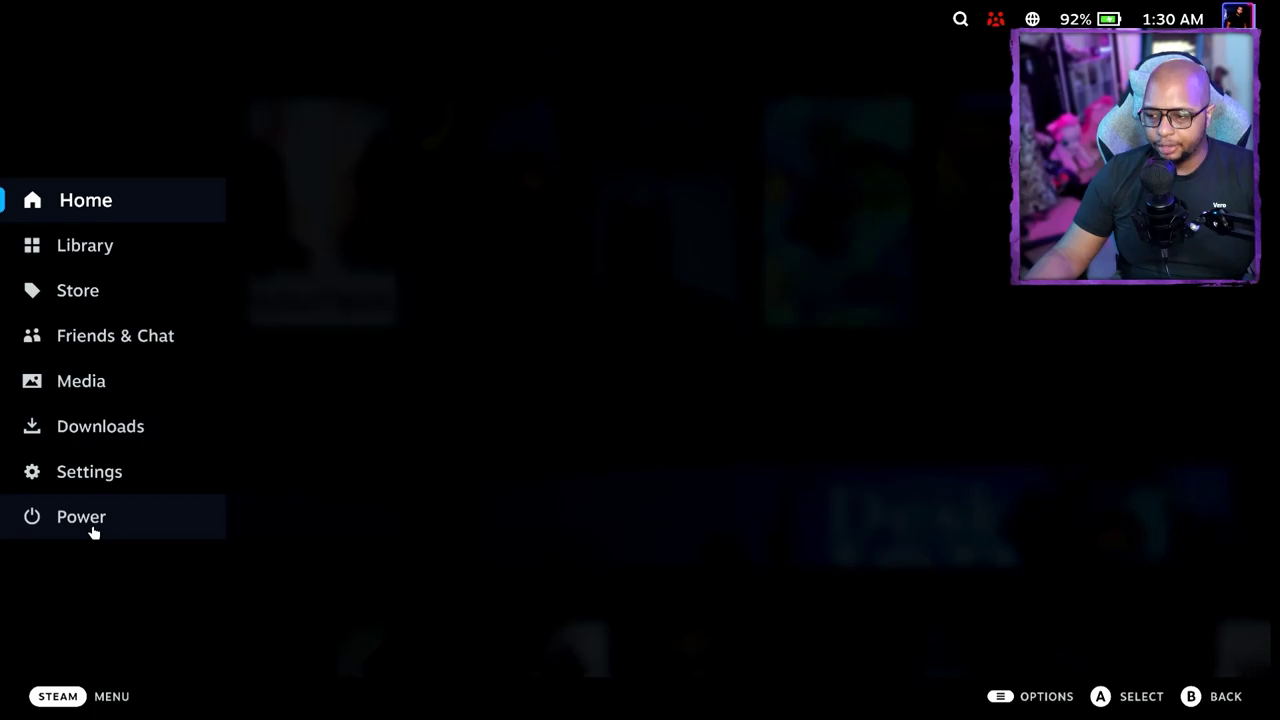
pyautogui.click(81, 517)
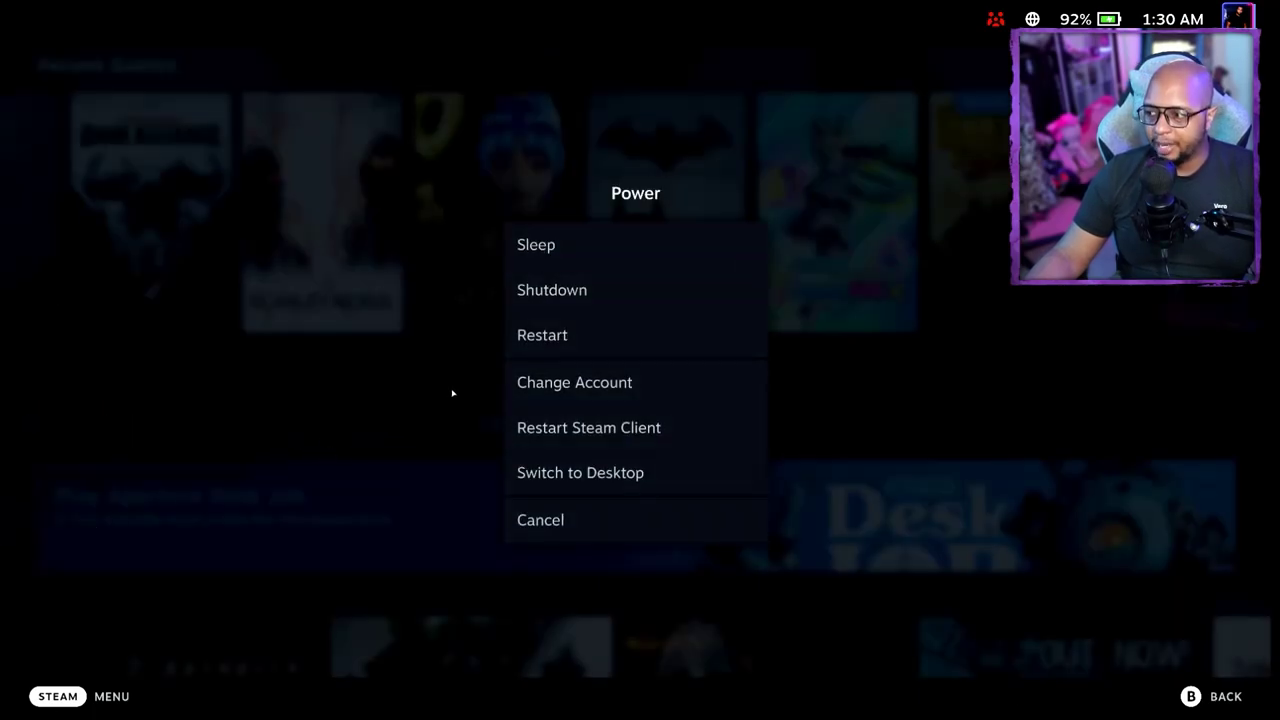
pyautogui.click(599, 482)
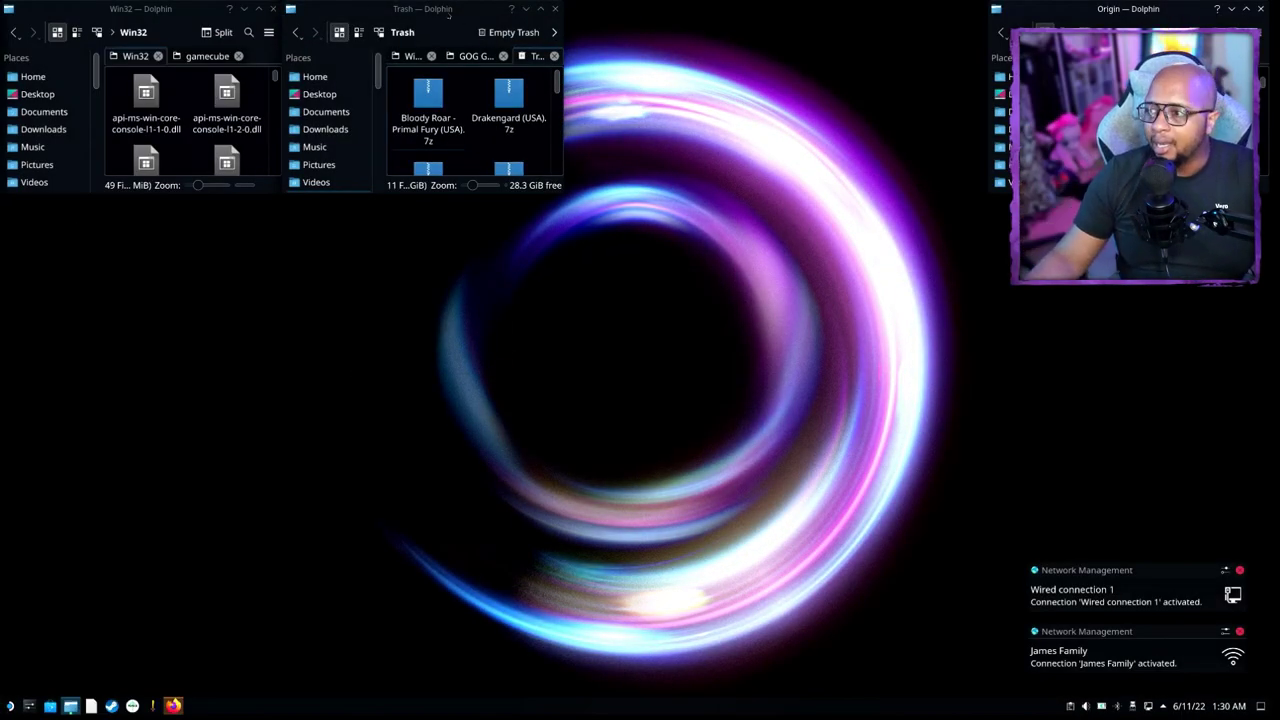
# Minimize the Trash, Win32 and Origin file manager windows to clear the desktop
pyautogui.click(526, 8)
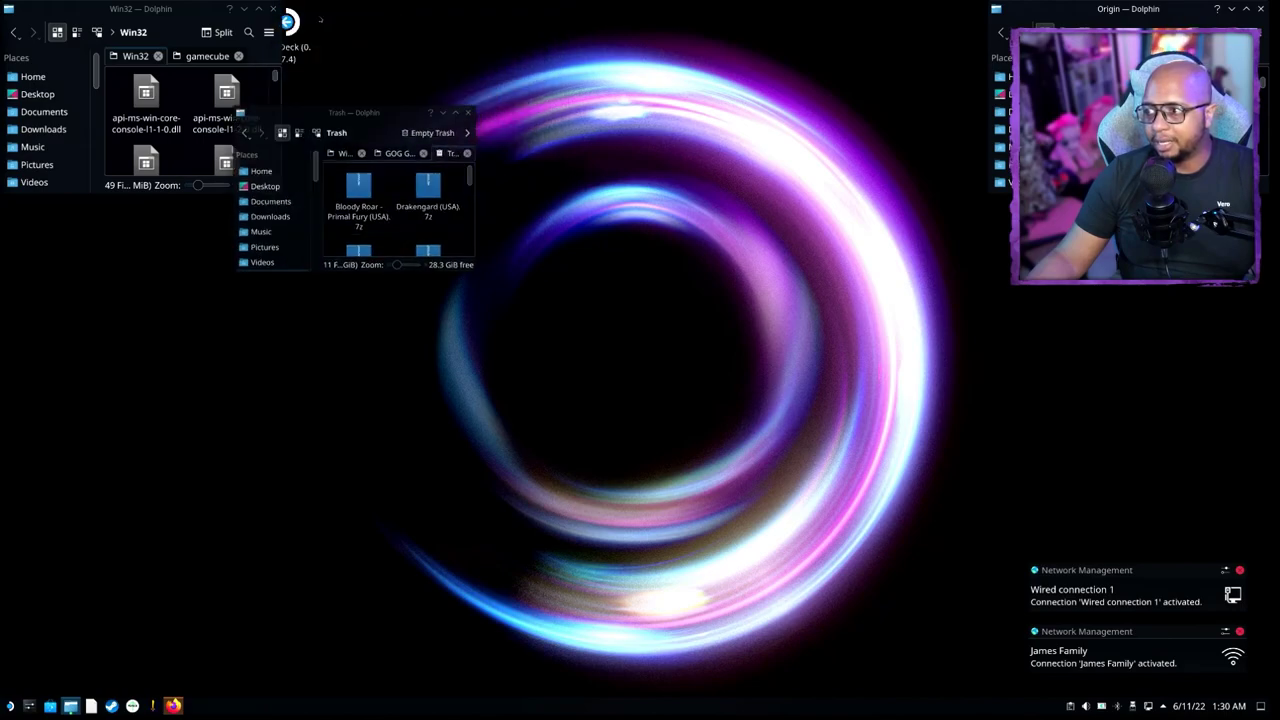
pyautogui.click(243, 8)
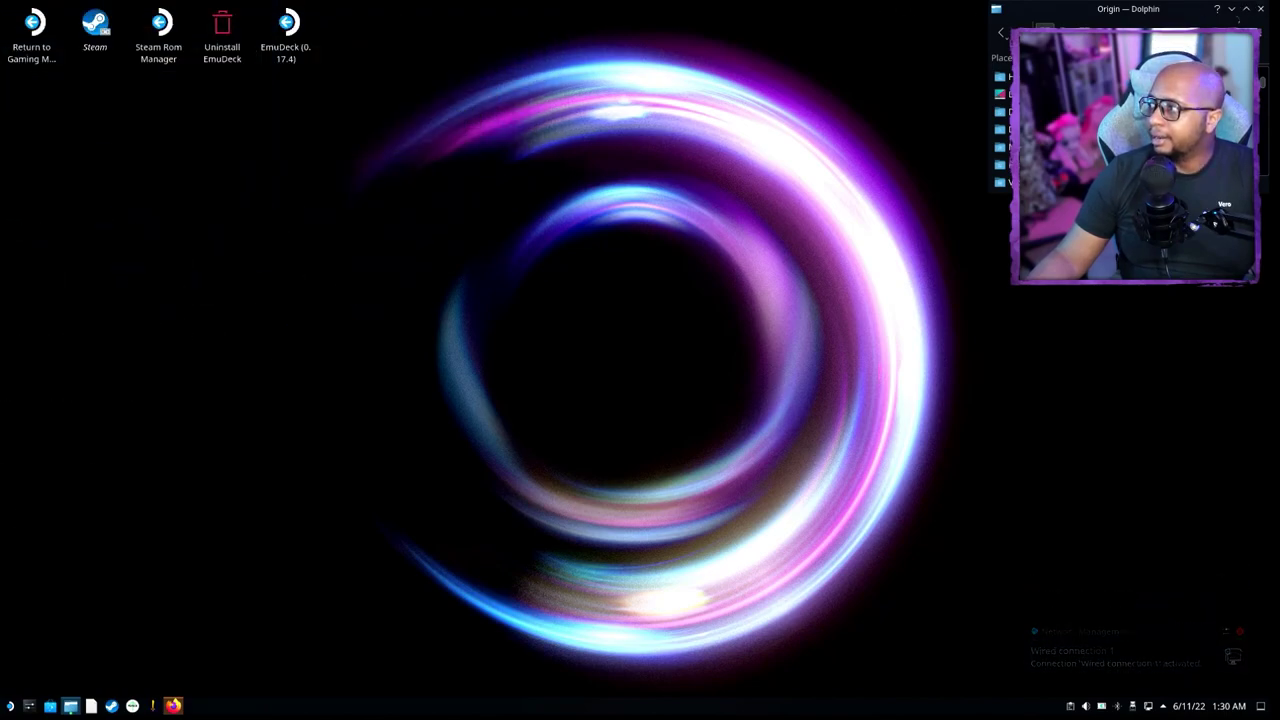
pyautogui.click(1231, 8)
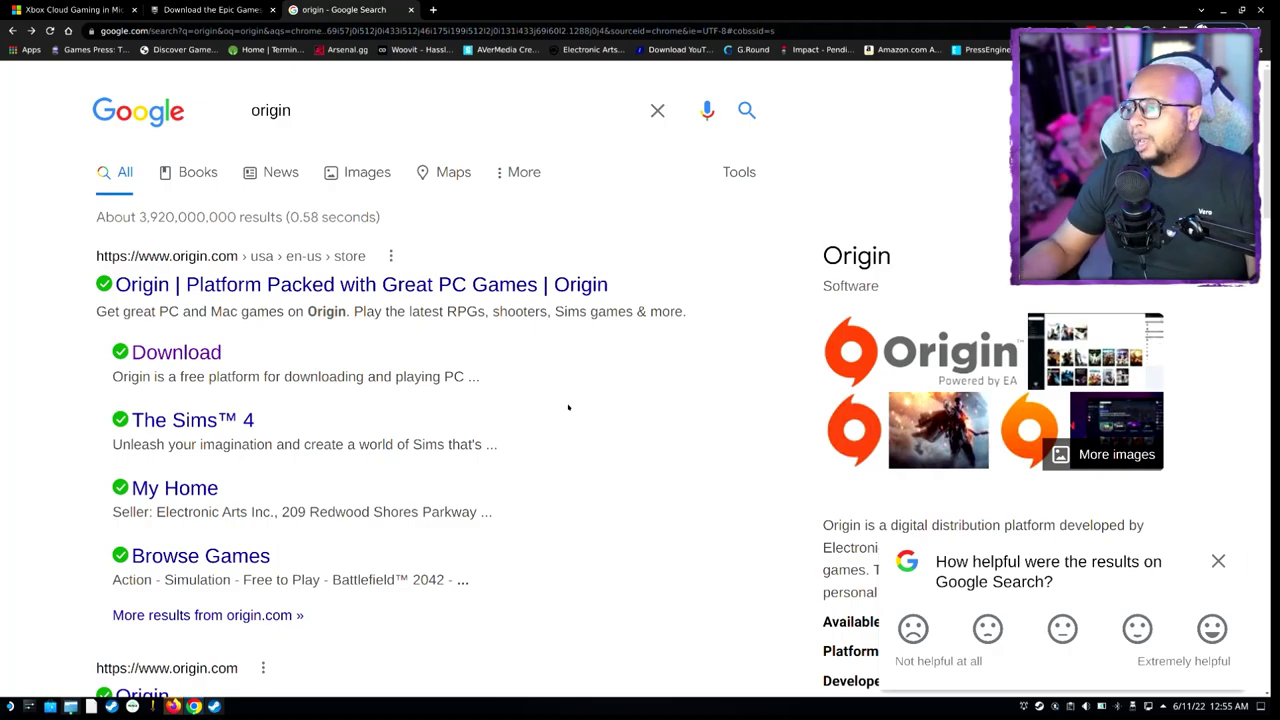
# Minimize the browser with the Origin search results and bring up the Downloads folder in Dolphin
pyautogui.click(1222, 11)
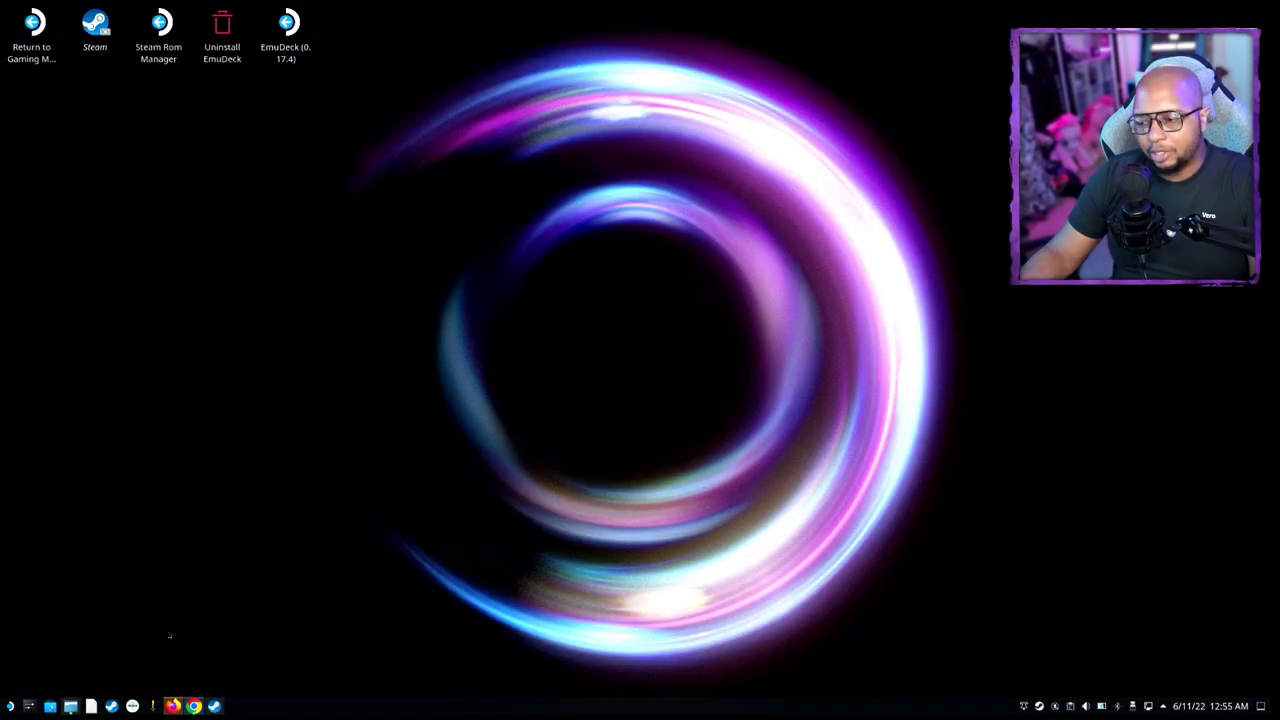
pyautogui.moveTo(70, 706)
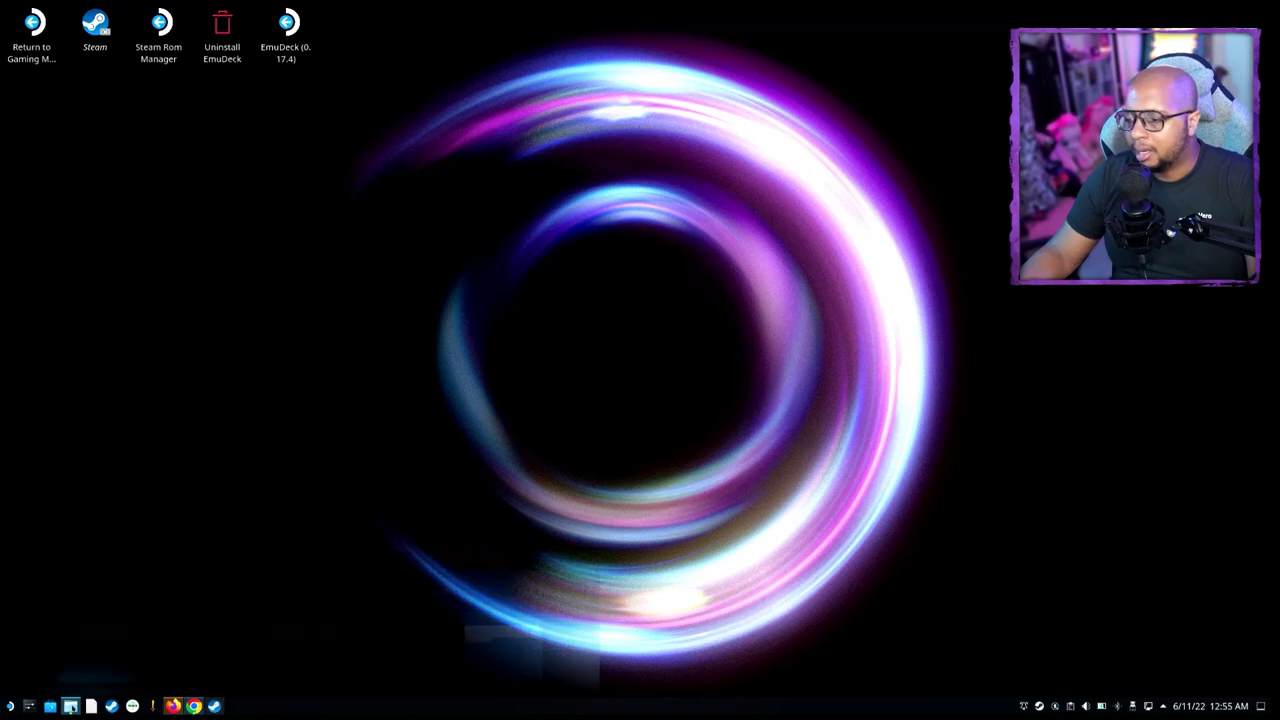
pyautogui.click(497, 643)
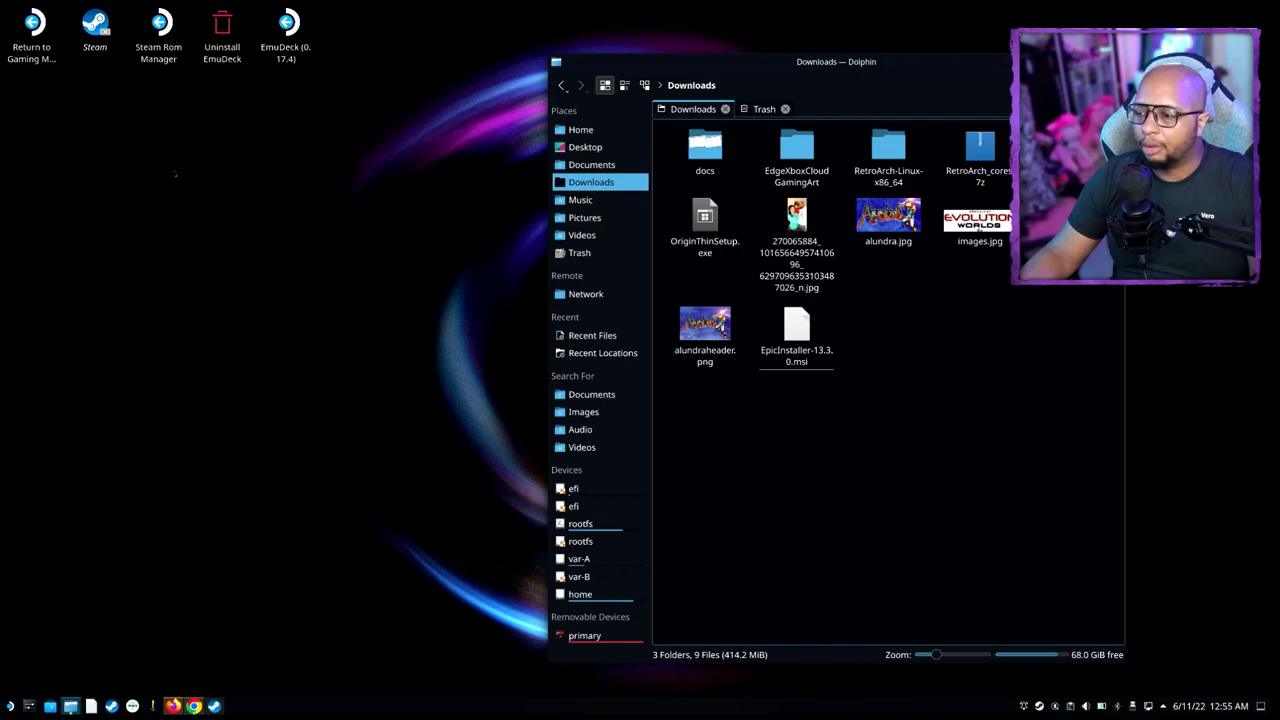
# Switch to Steam, start adding a non-Steam game and set the file browser to show All Files in Downloads
pyautogui.click(214, 706)
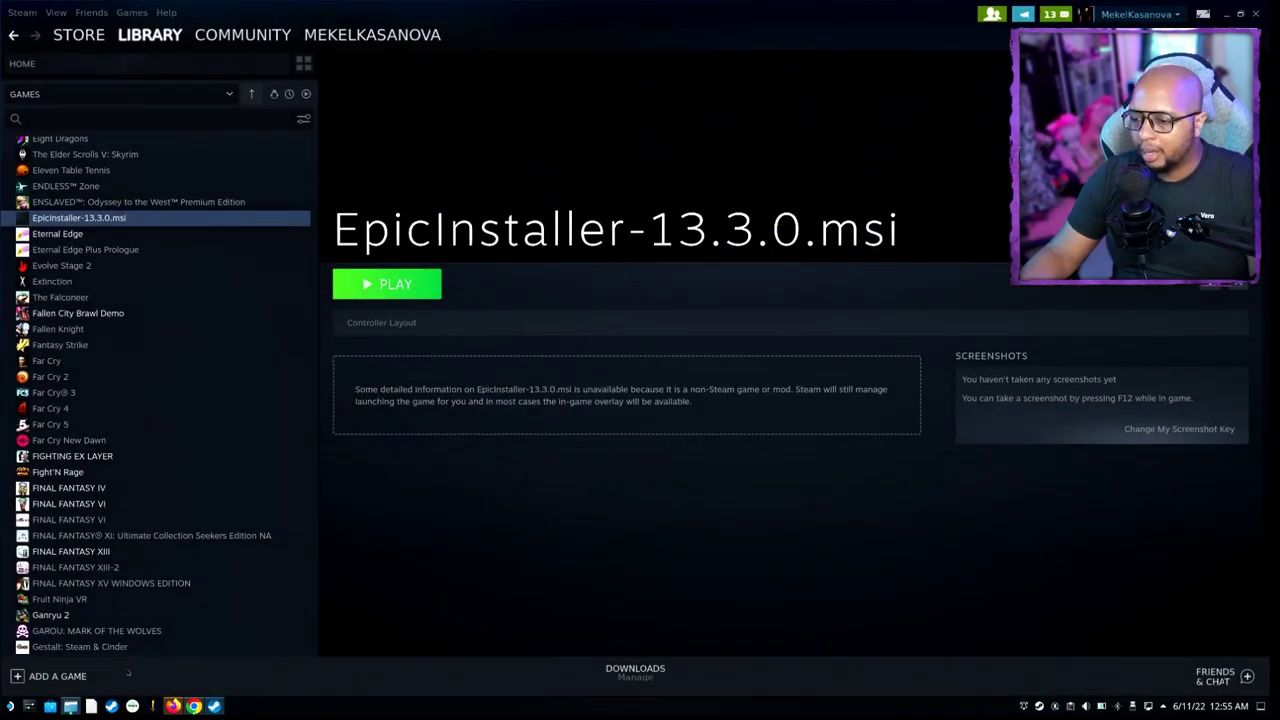
pyautogui.click(57, 676)
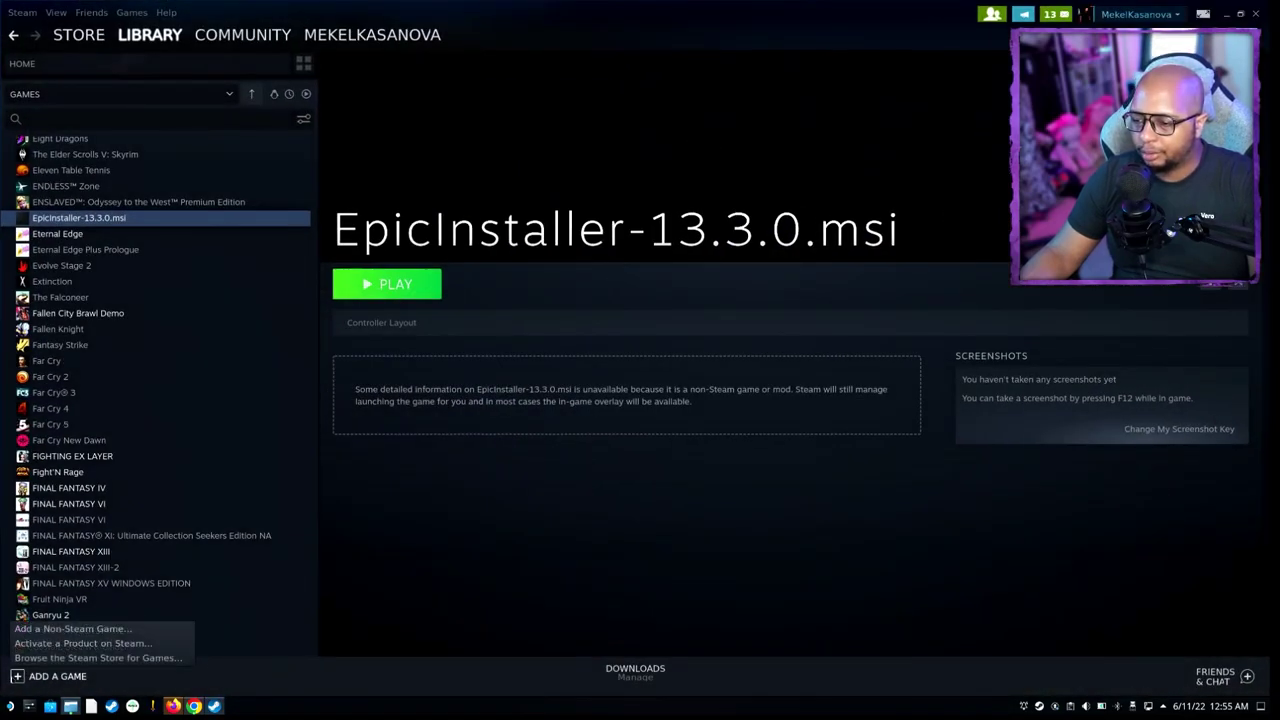
pyautogui.click(72, 628)
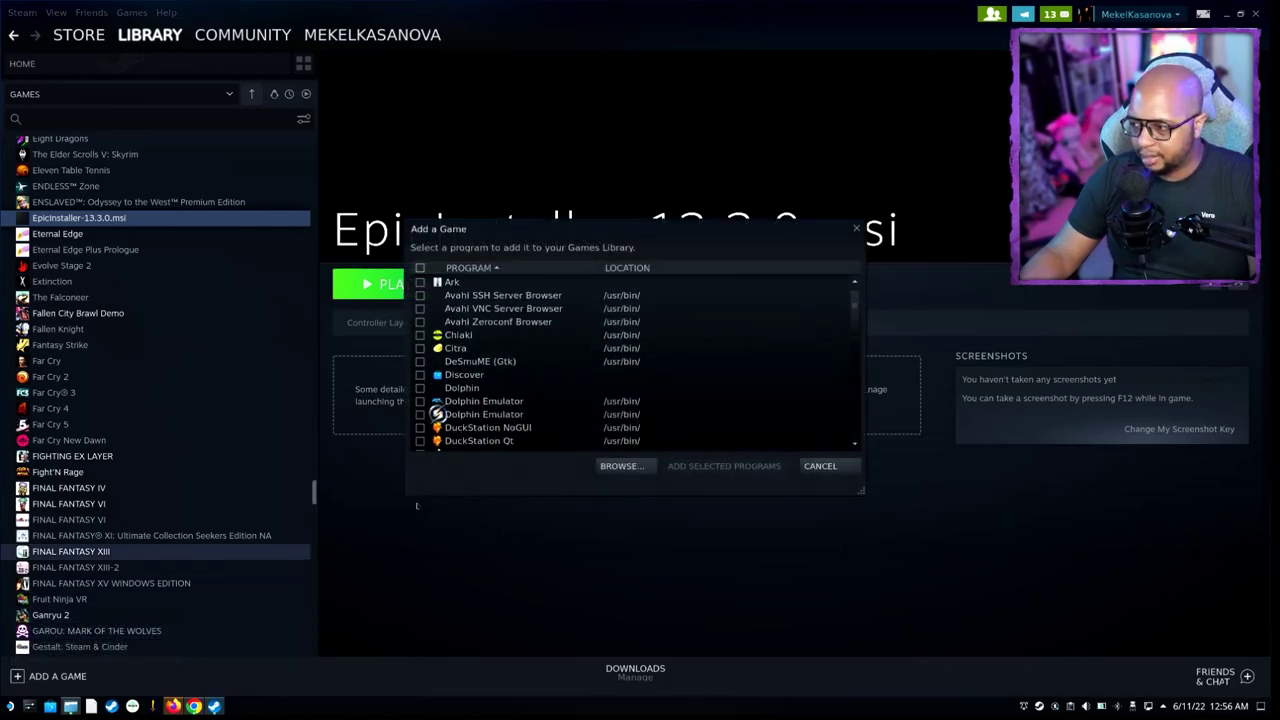
pyautogui.click(628, 466)
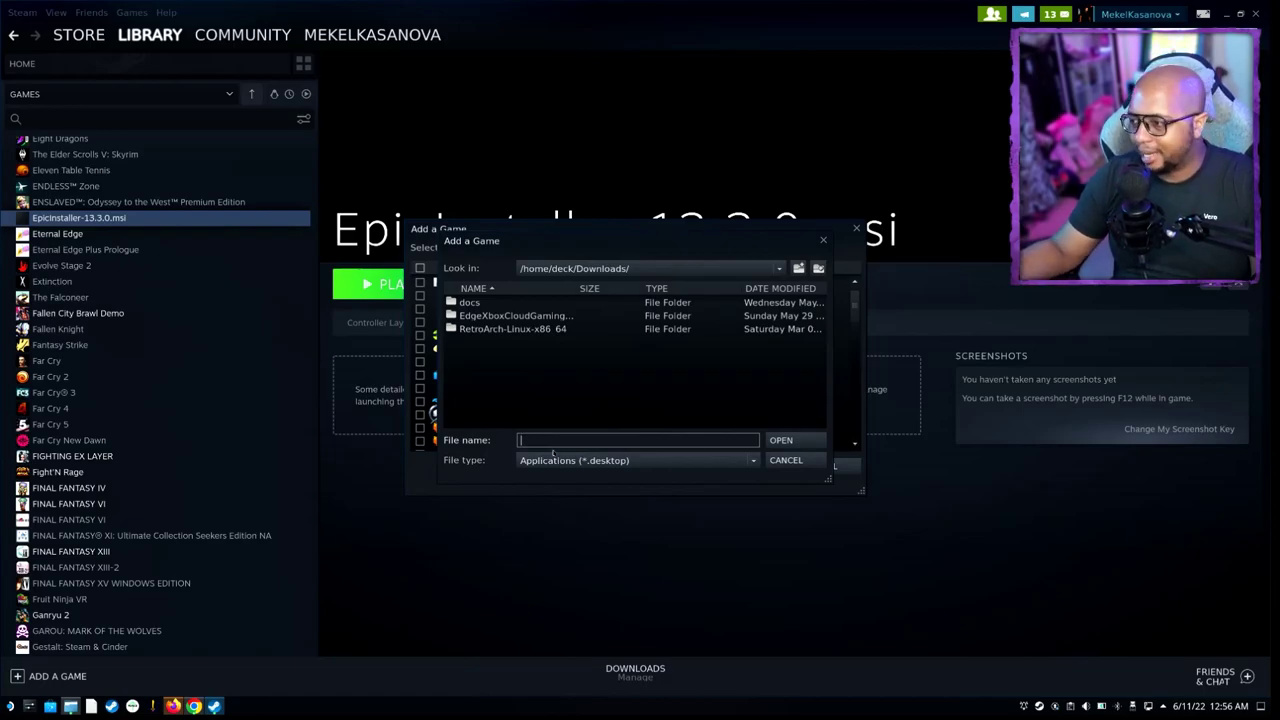
pyautogui.click(632, 461)
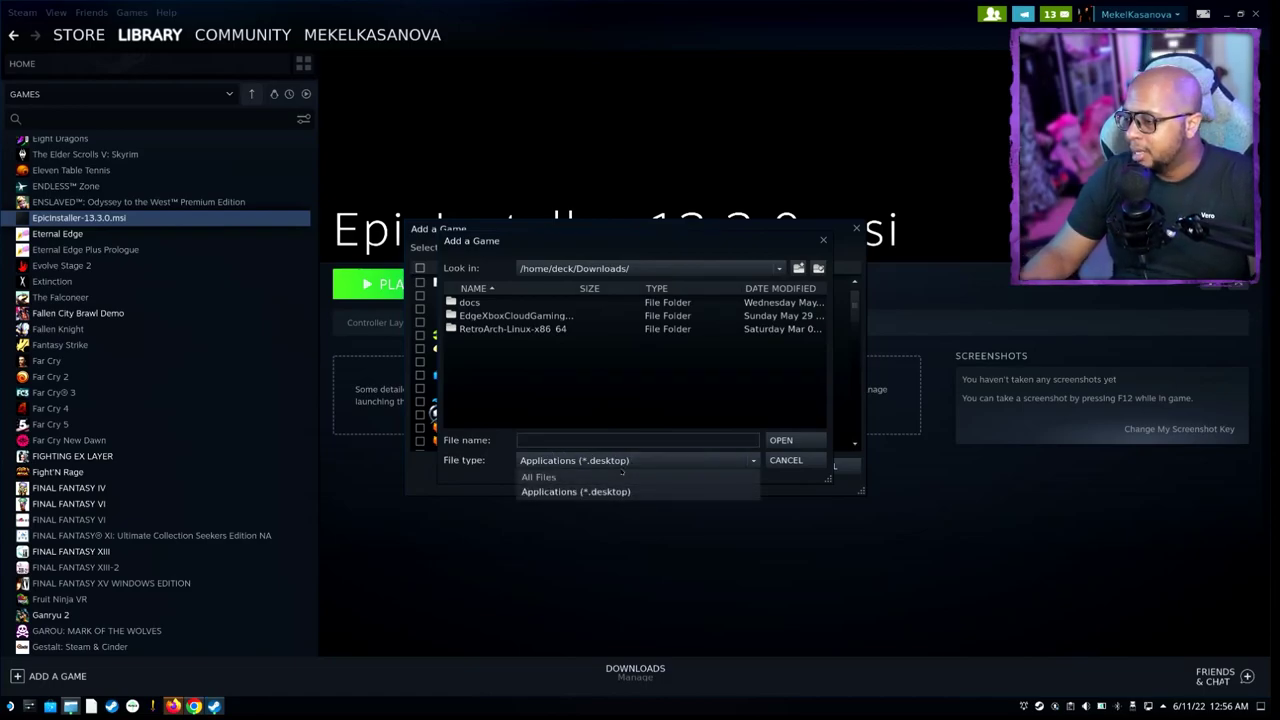
pyautogui.click(624, 479)
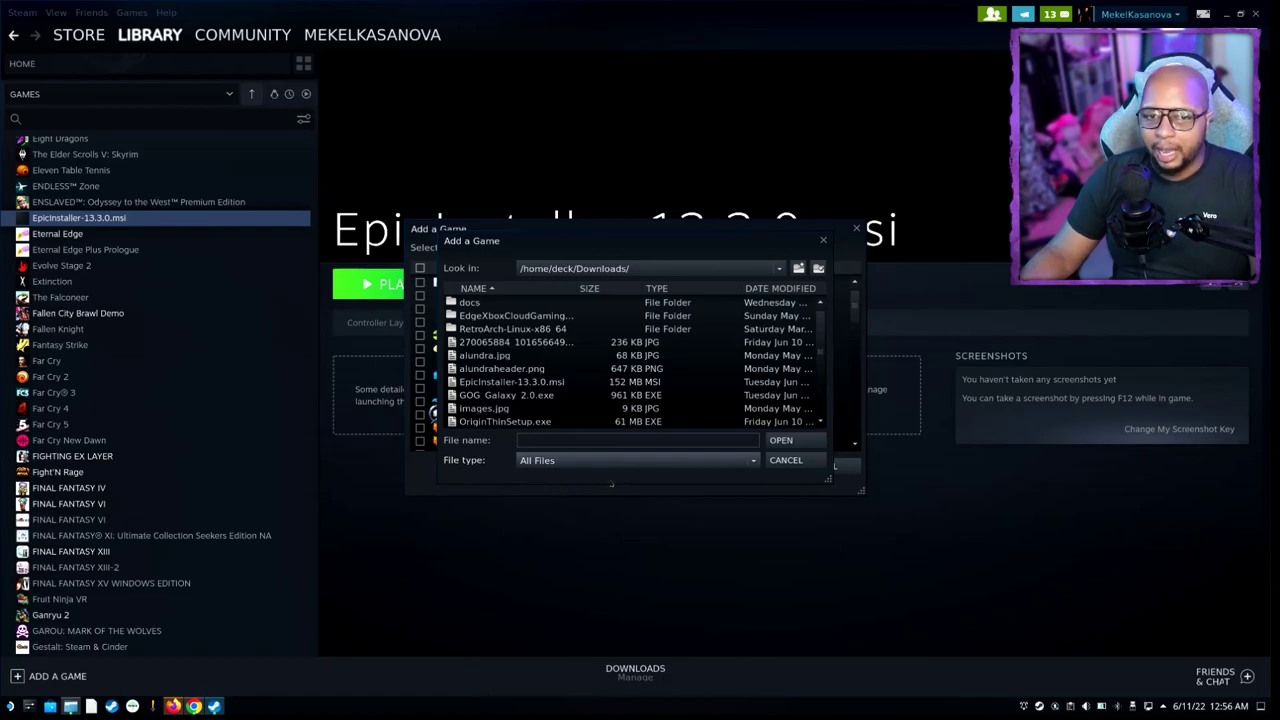
# Choose OriginThinSetup.exe from the Downloads folder and add it to the Steam library
pyautogui.scroll(-1, 540, 378)
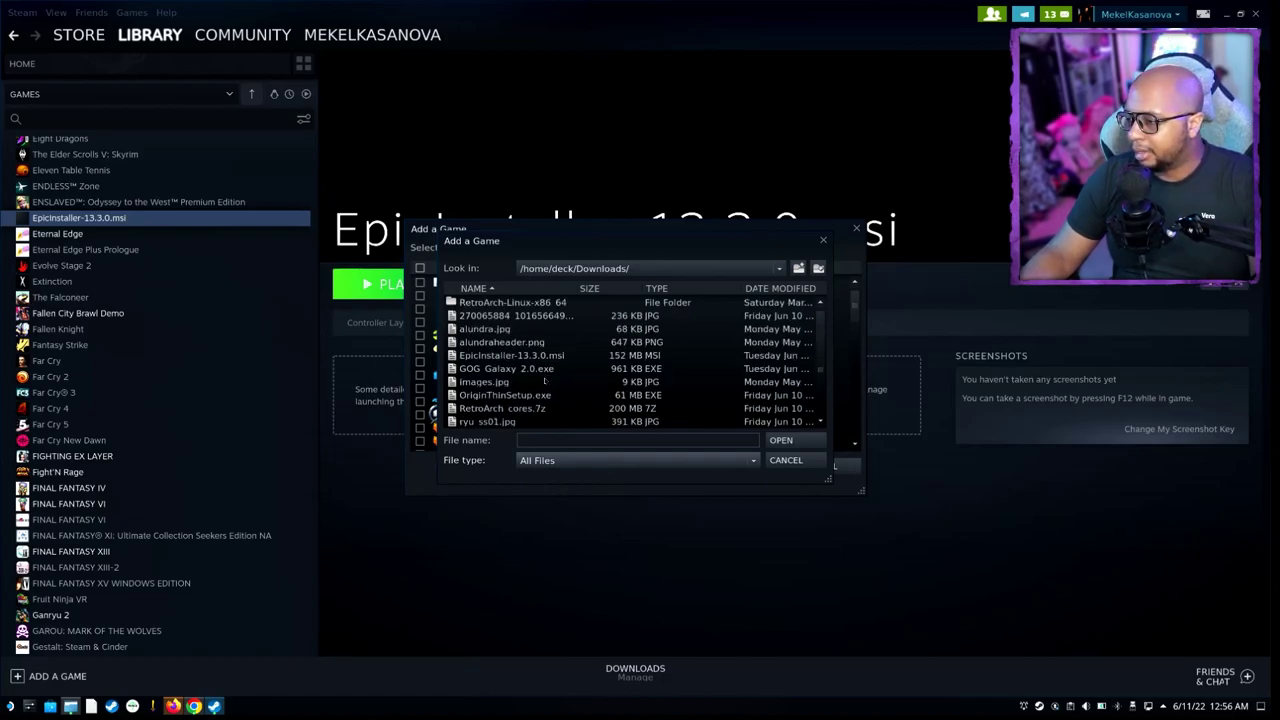
pyautogui.click(498, 396)
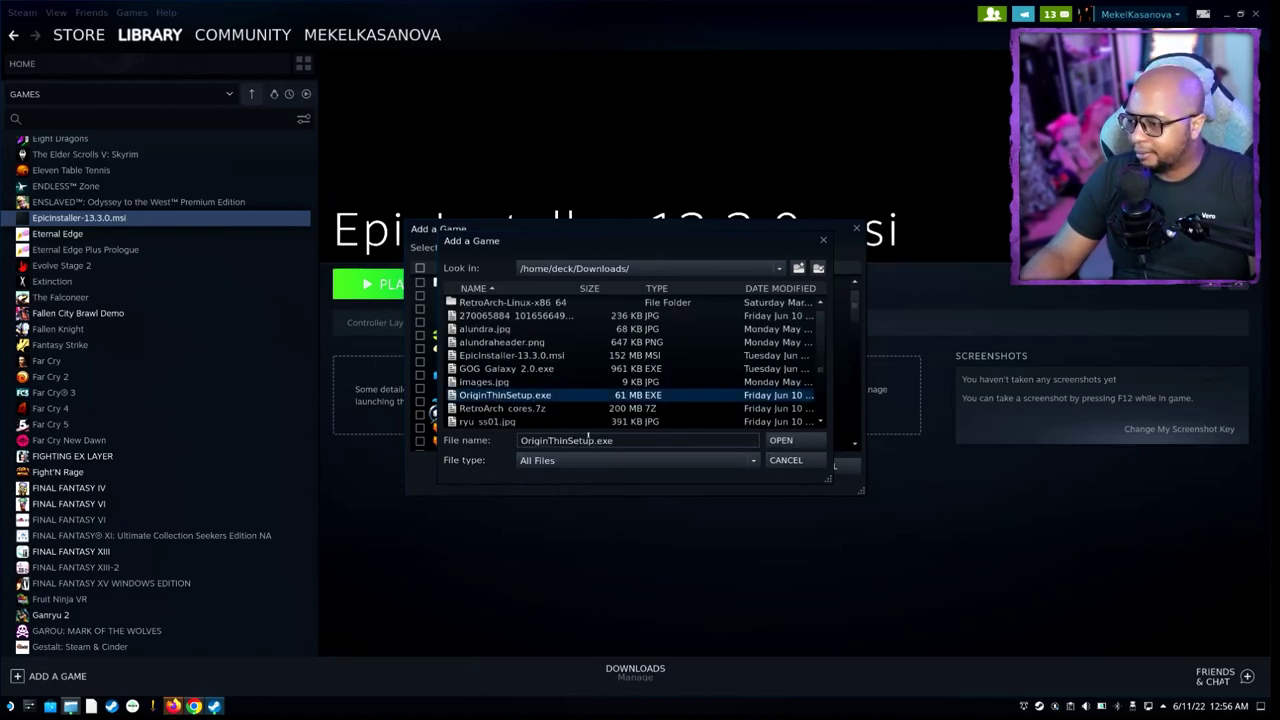
pyautogui.click(800, 442)
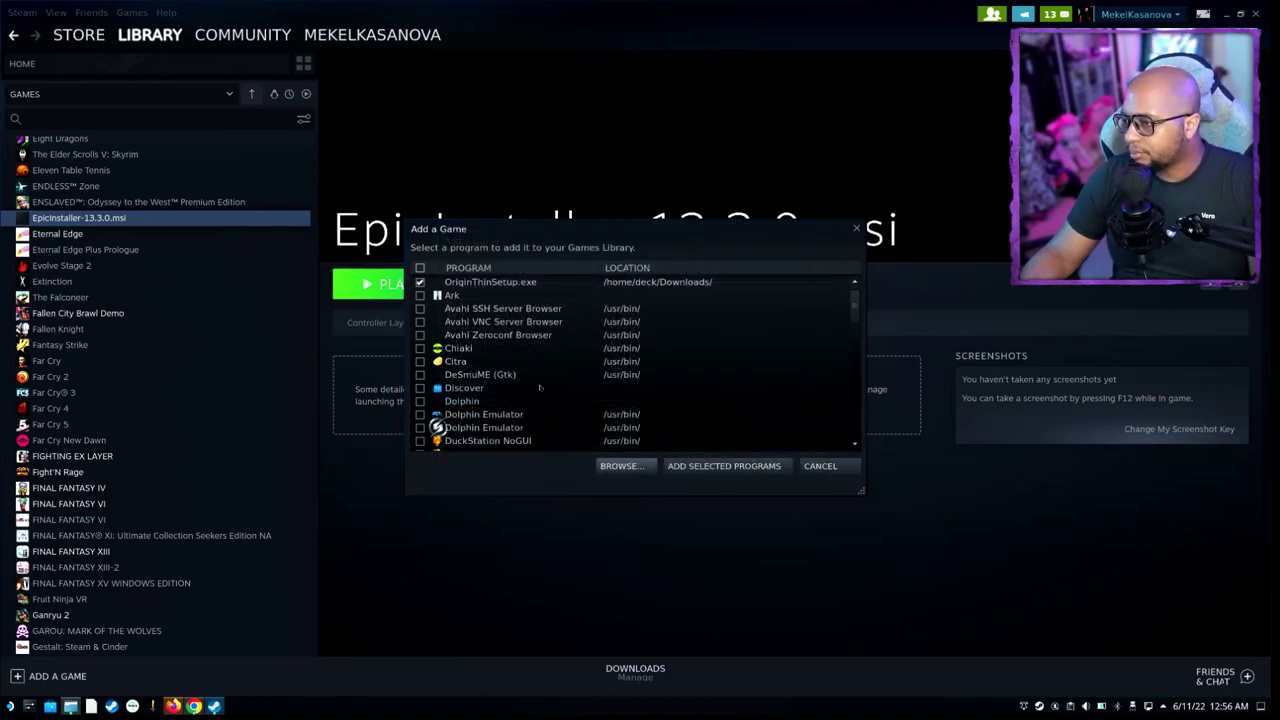
pyautogui.scroll(-5, 540, 387)
pyautogui.scroll(5, 540, 387)
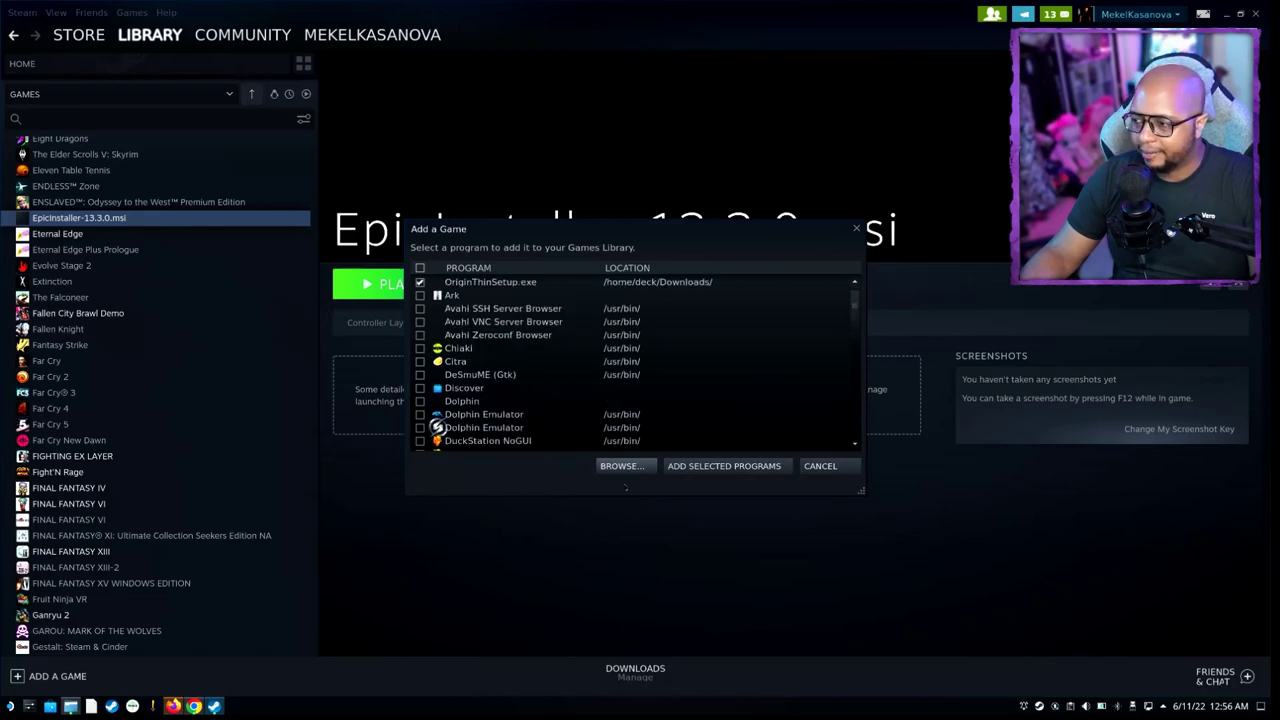
pyautogui.click(714, 472)
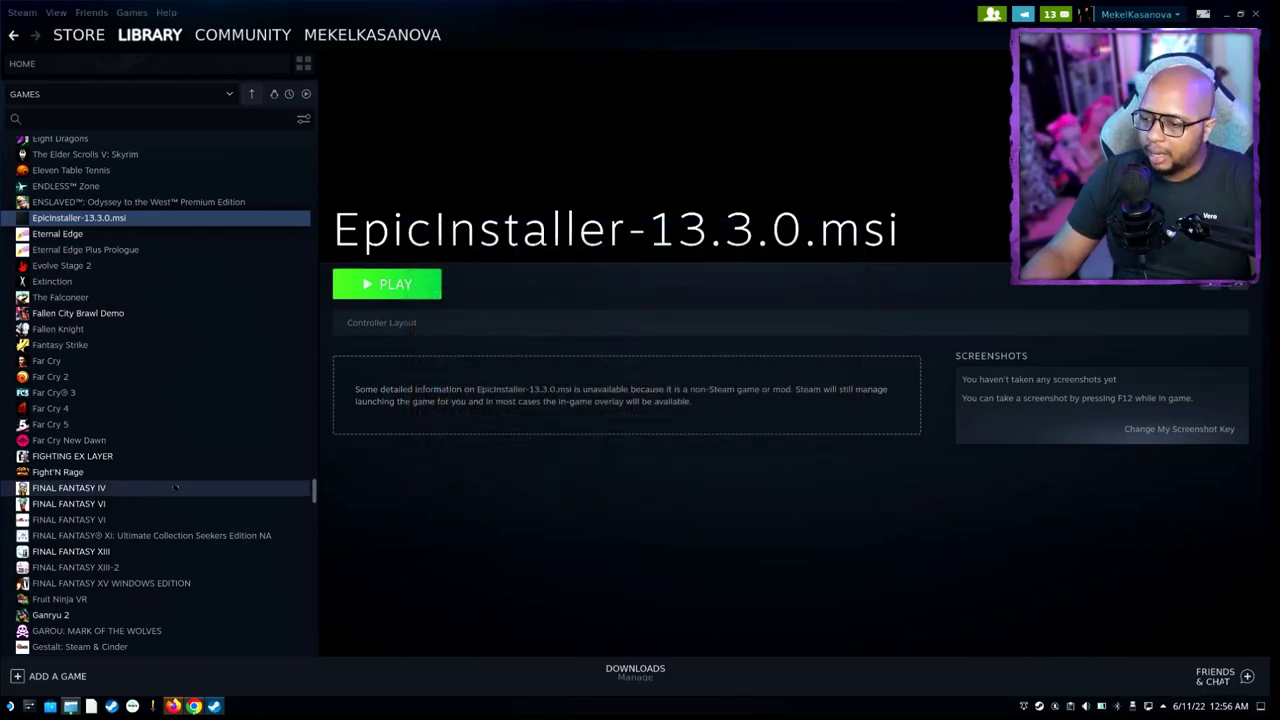
# Find OriginThinSetup.exe in the library's games list and open its page
pyautogui.scroll(-20, 200, 484)
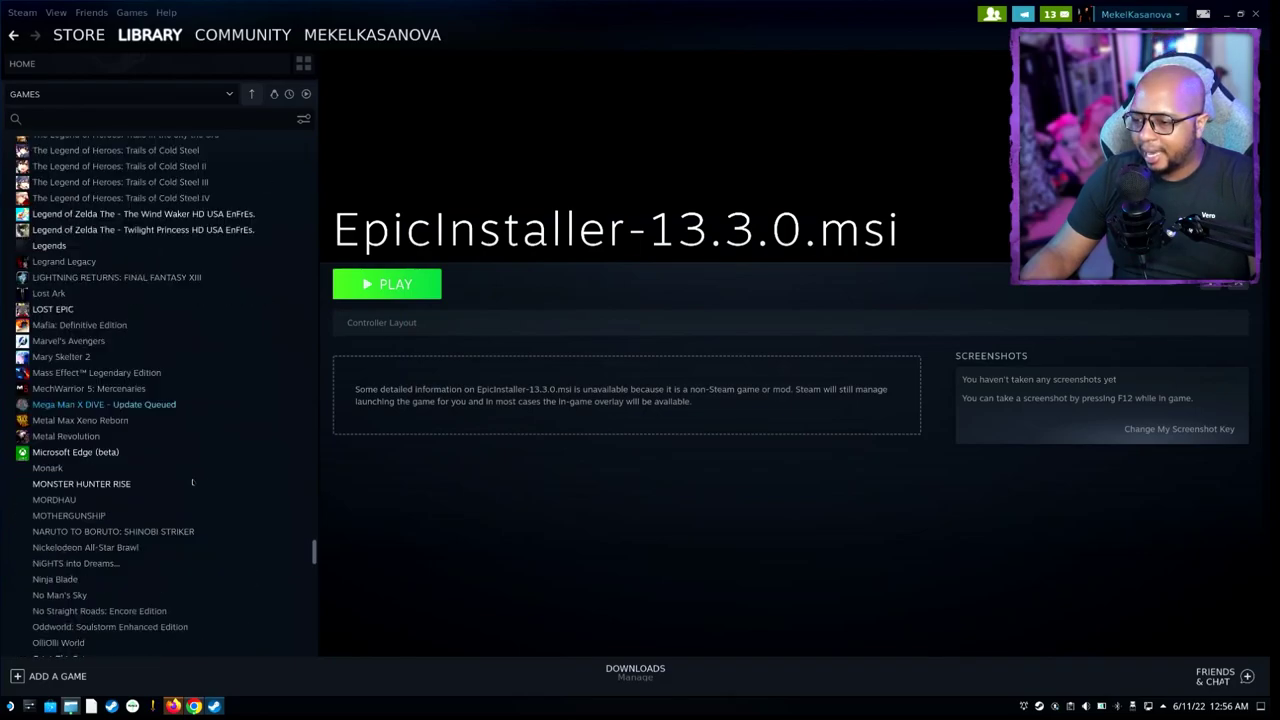
pyautogui.scroll(-20, 193, 482)
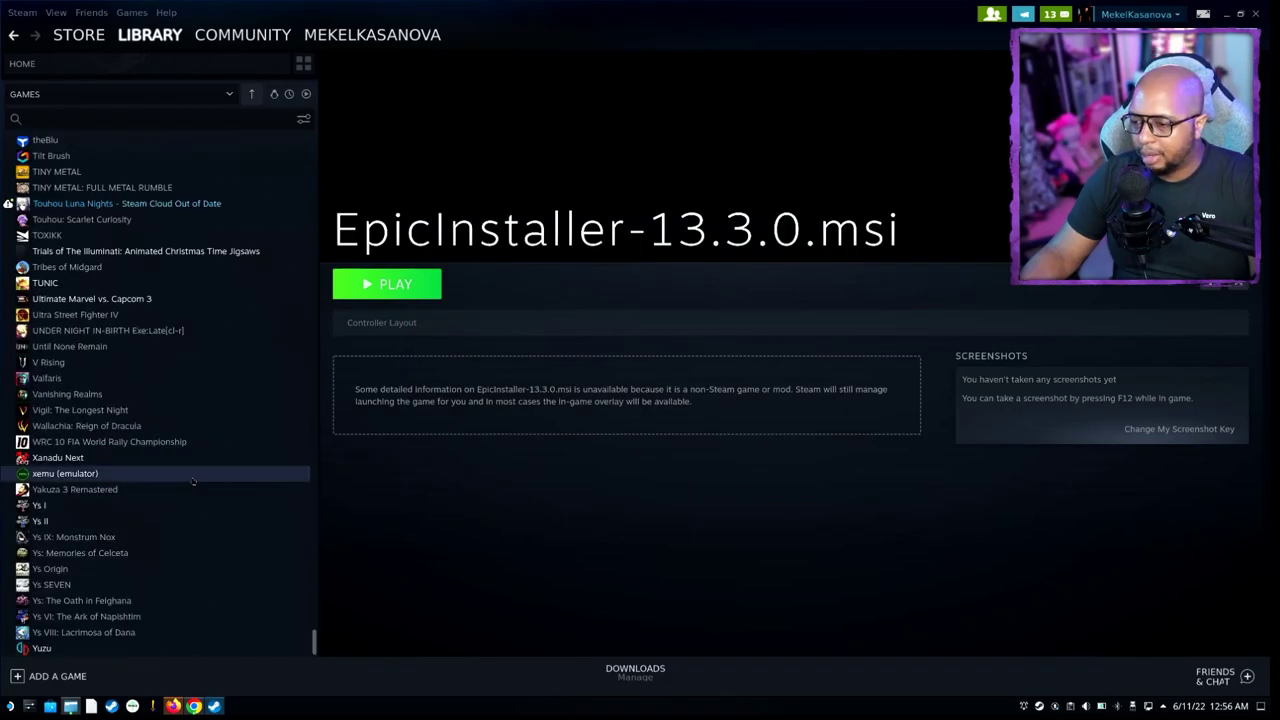
pyautogui.scroll(10, 193, 480)
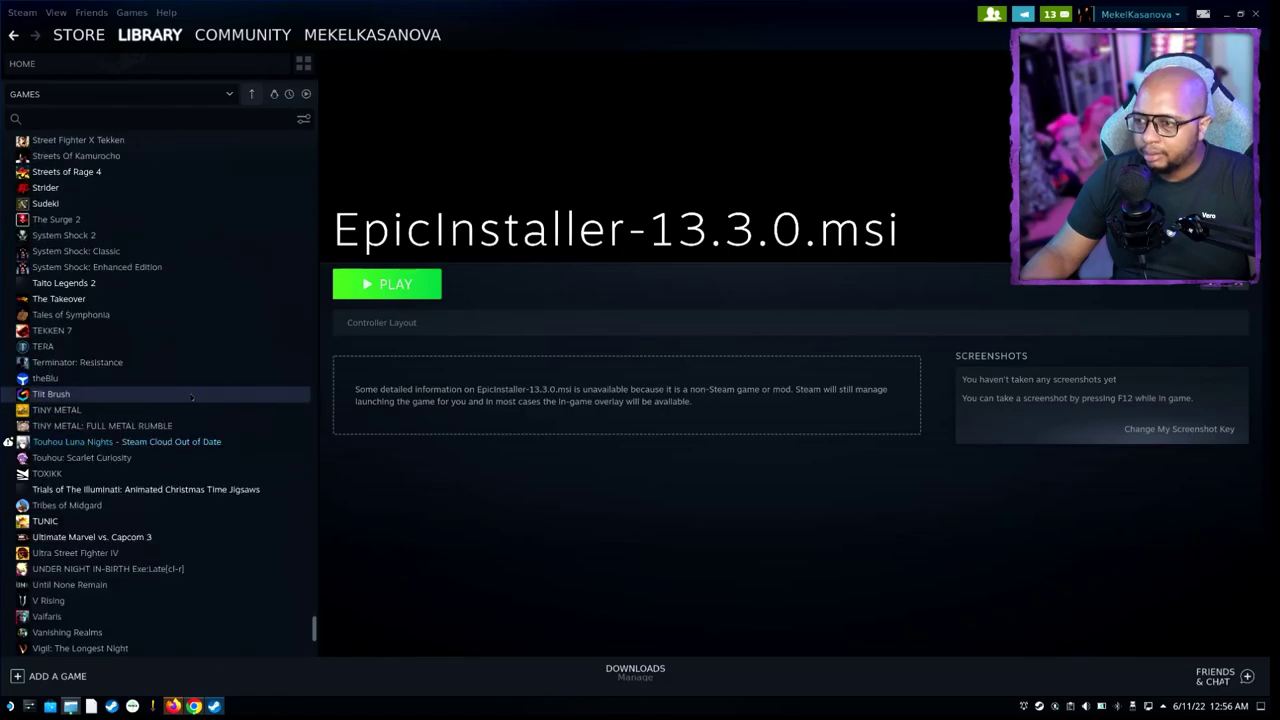
pyautogui.scroll(10, 185, 385)
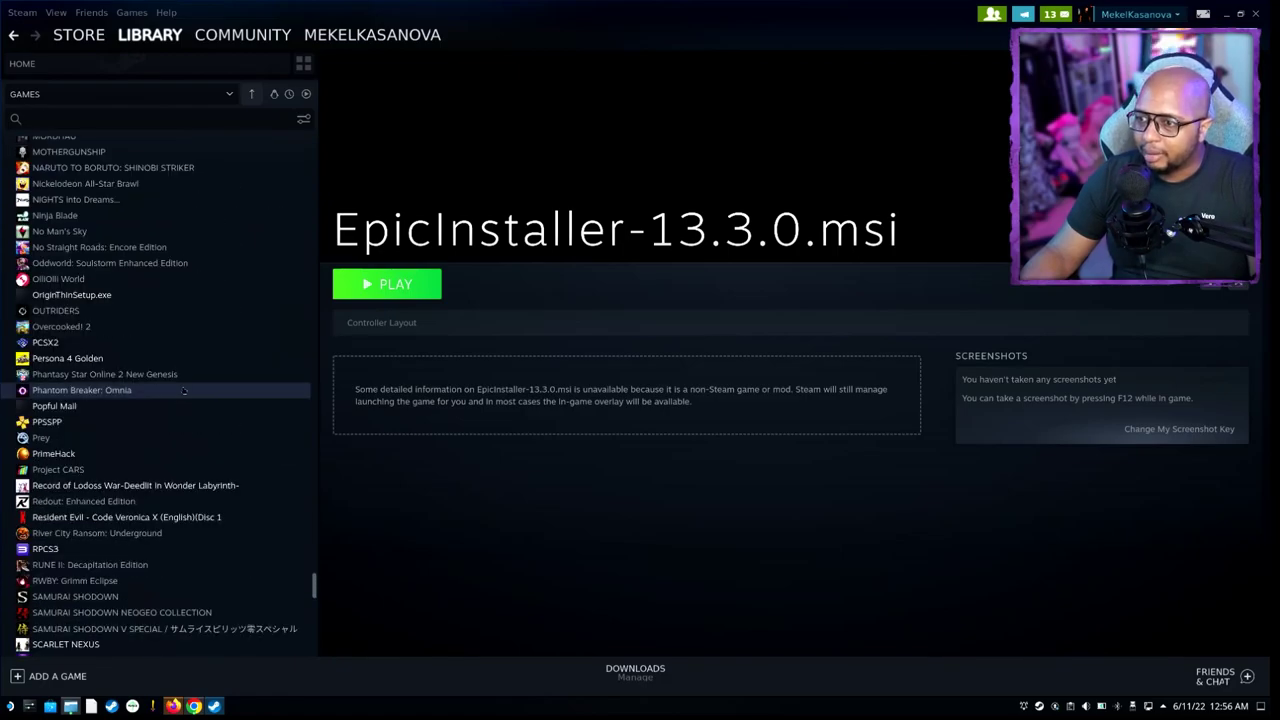
pyautogui.click(186, 295)
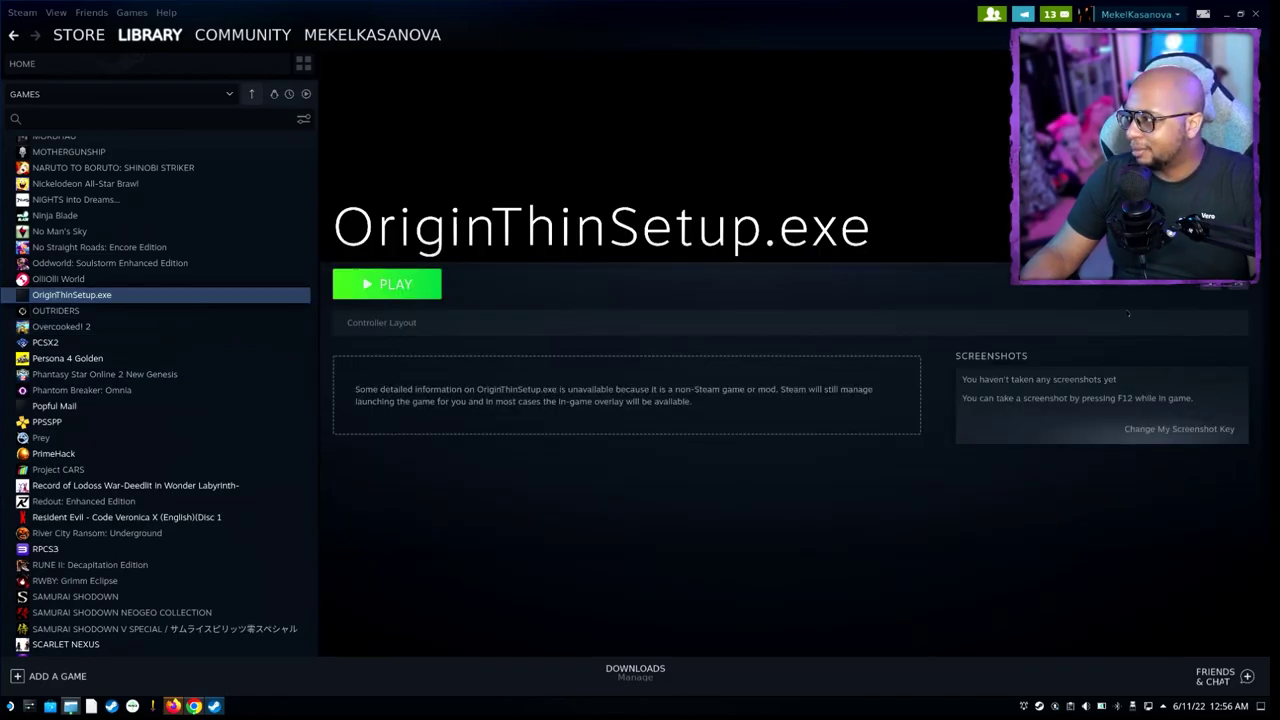
# Force OriginThinSetup.exe to use Proton Experimental as its Steam Play compatibility tool, and close its properties
pyautogui.click(1211, 286)
pyautogui.click(1186, 355)
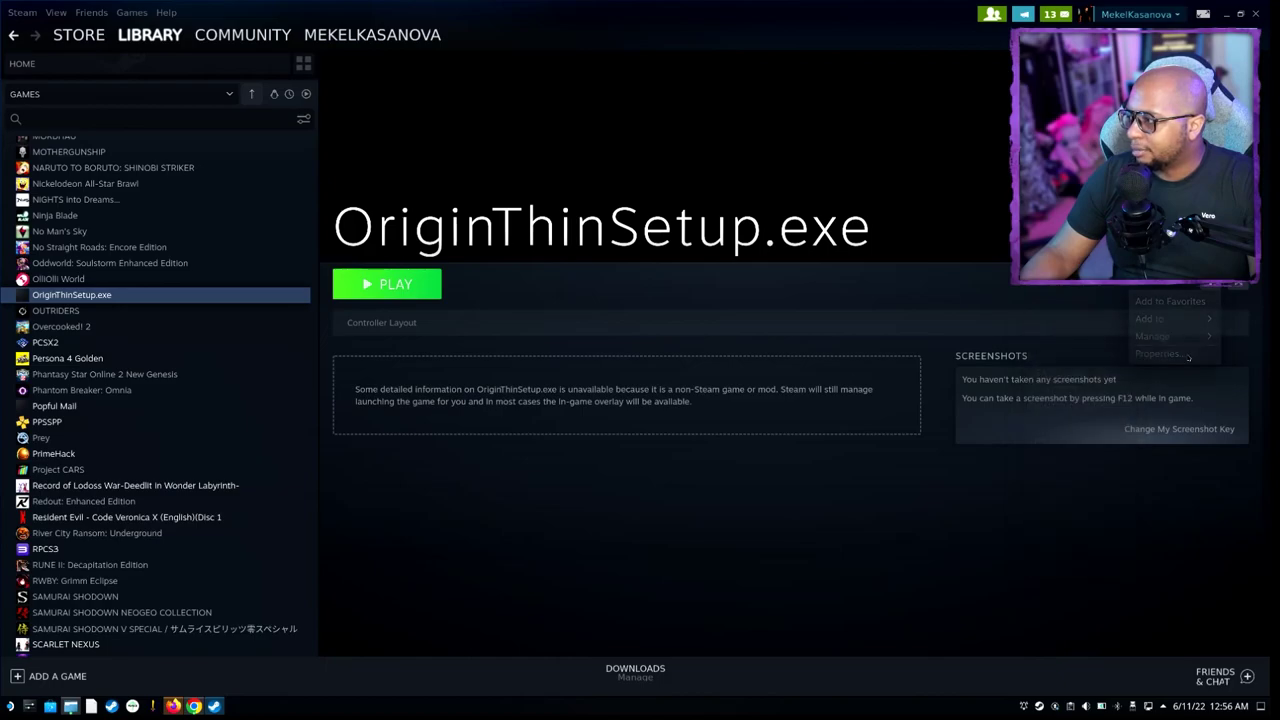
pyautogui.click(438, 237)
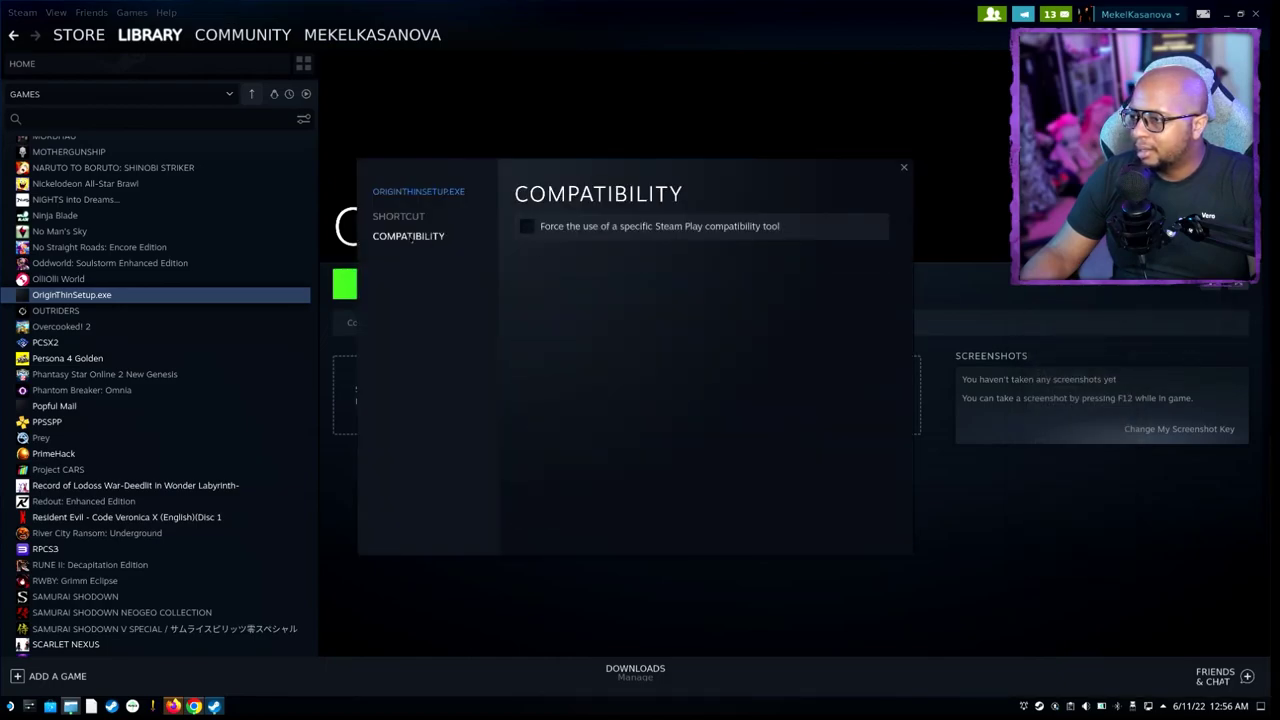
pyautogui.click(527, 227)
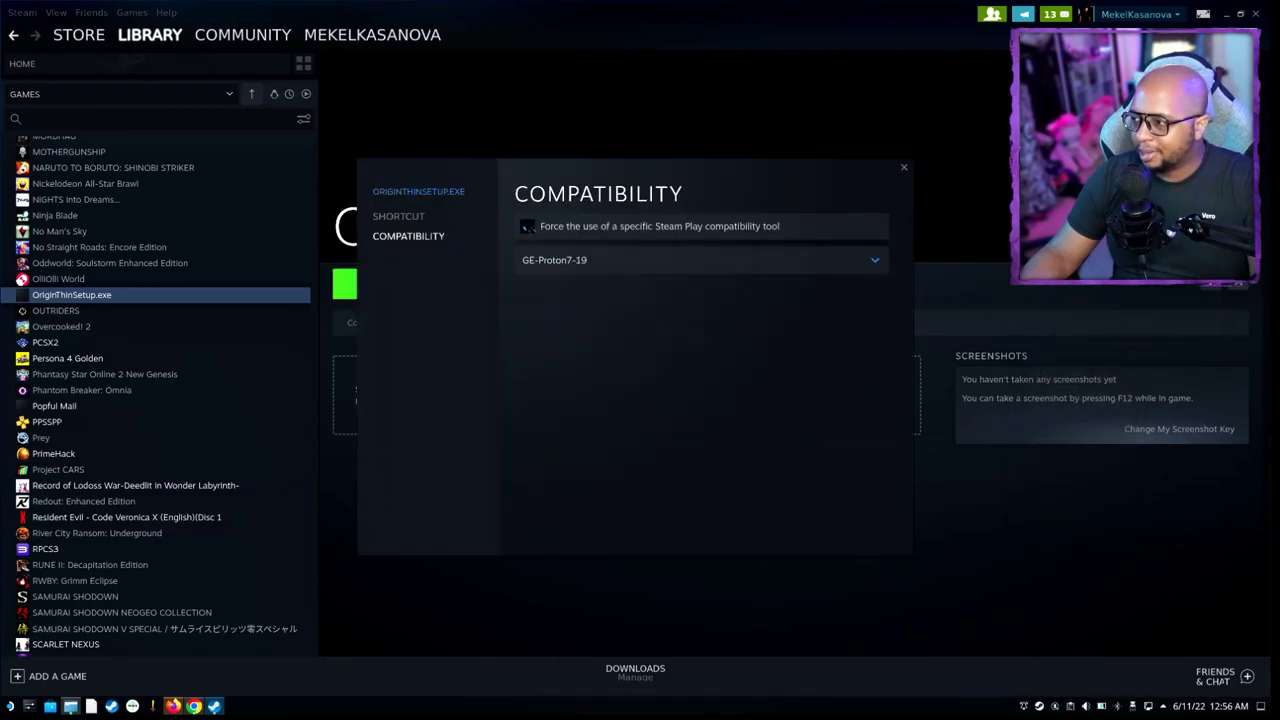
pyautogui.click(610, 260)
pyautogui.click(619, 345)
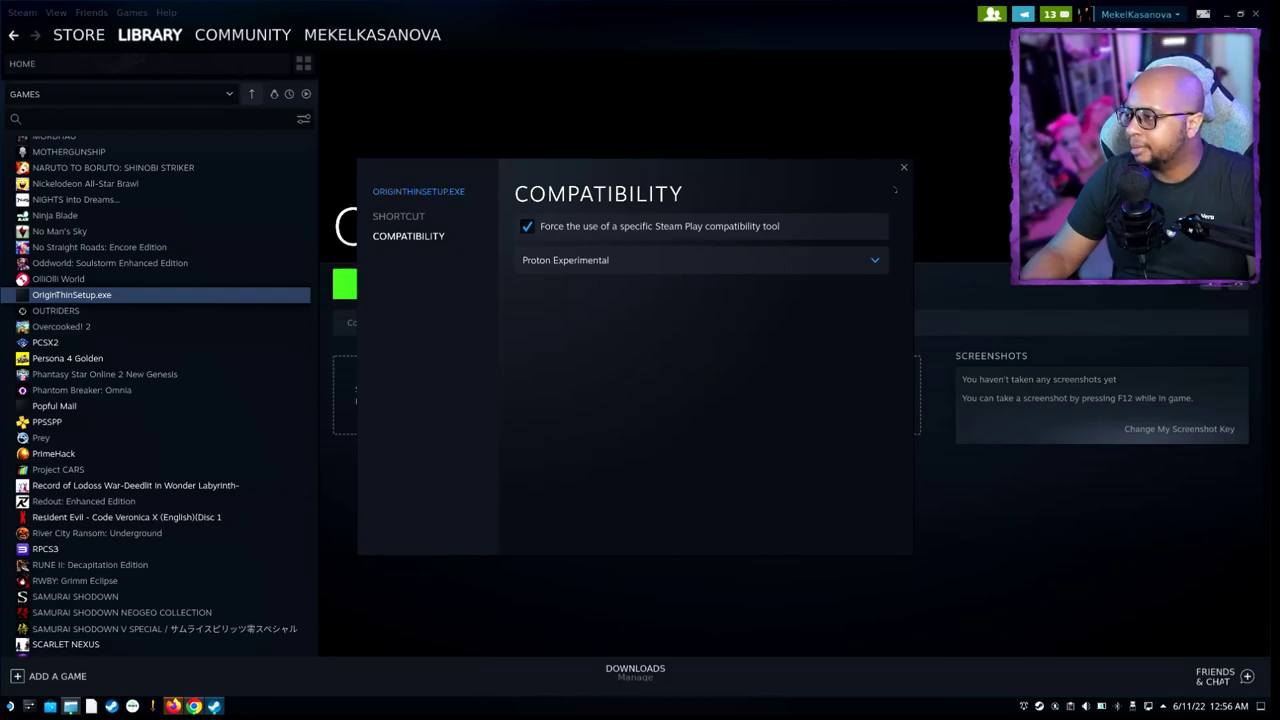
pyautogui.click(903, 167)
# Run OriginThinSetup.exe and start the Origin installation with its default install options and the licence agreement accepted
pyautogui.click(388, 284)
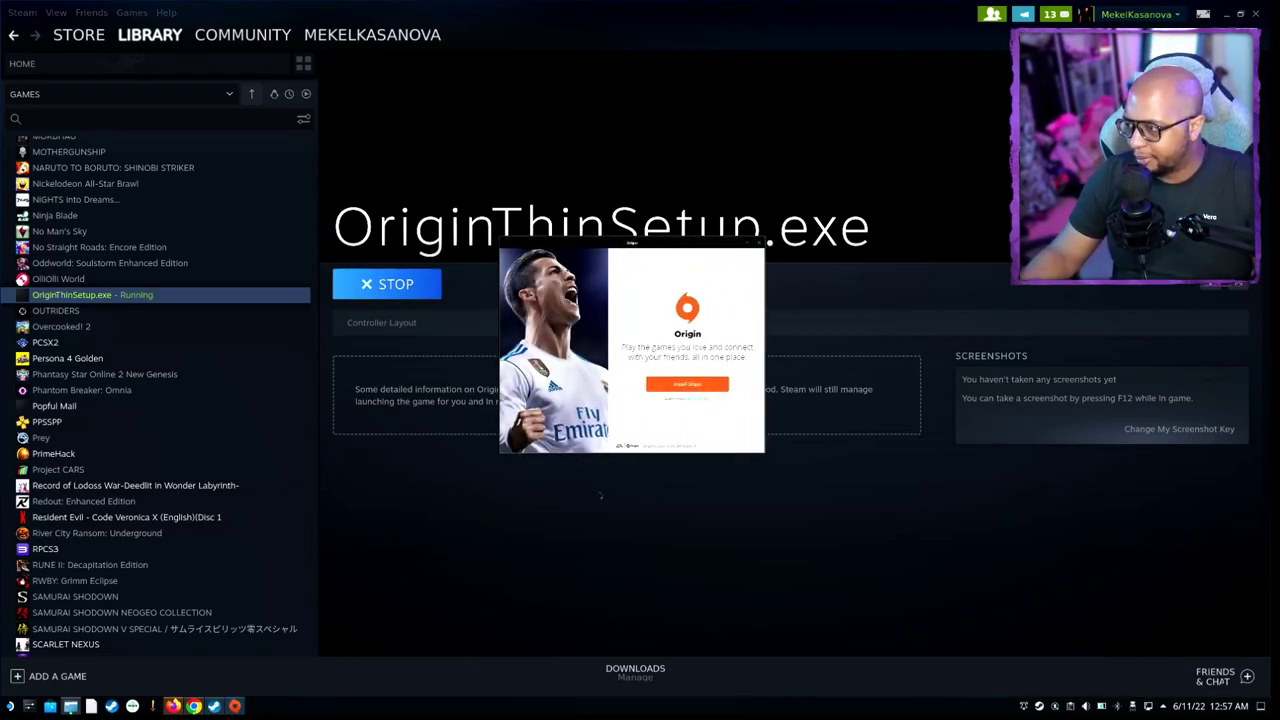
pyautogui.click(664, 388)
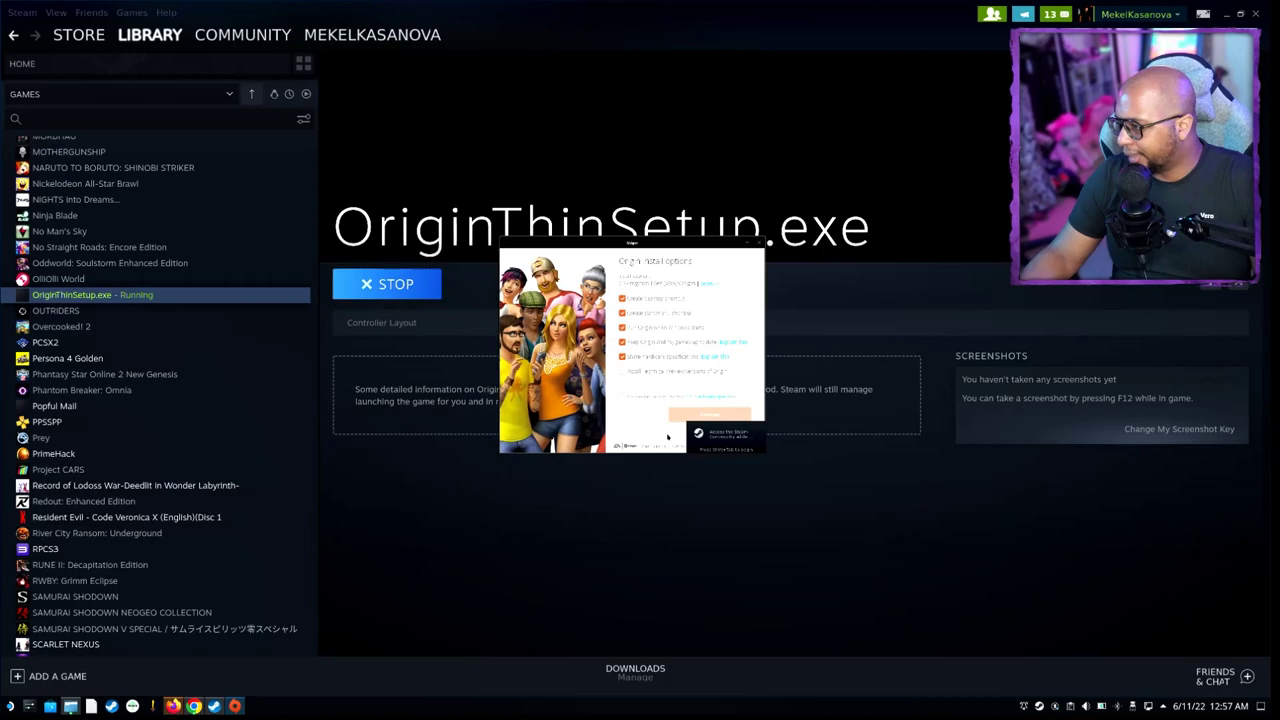
pyautogui.click(623, 398)
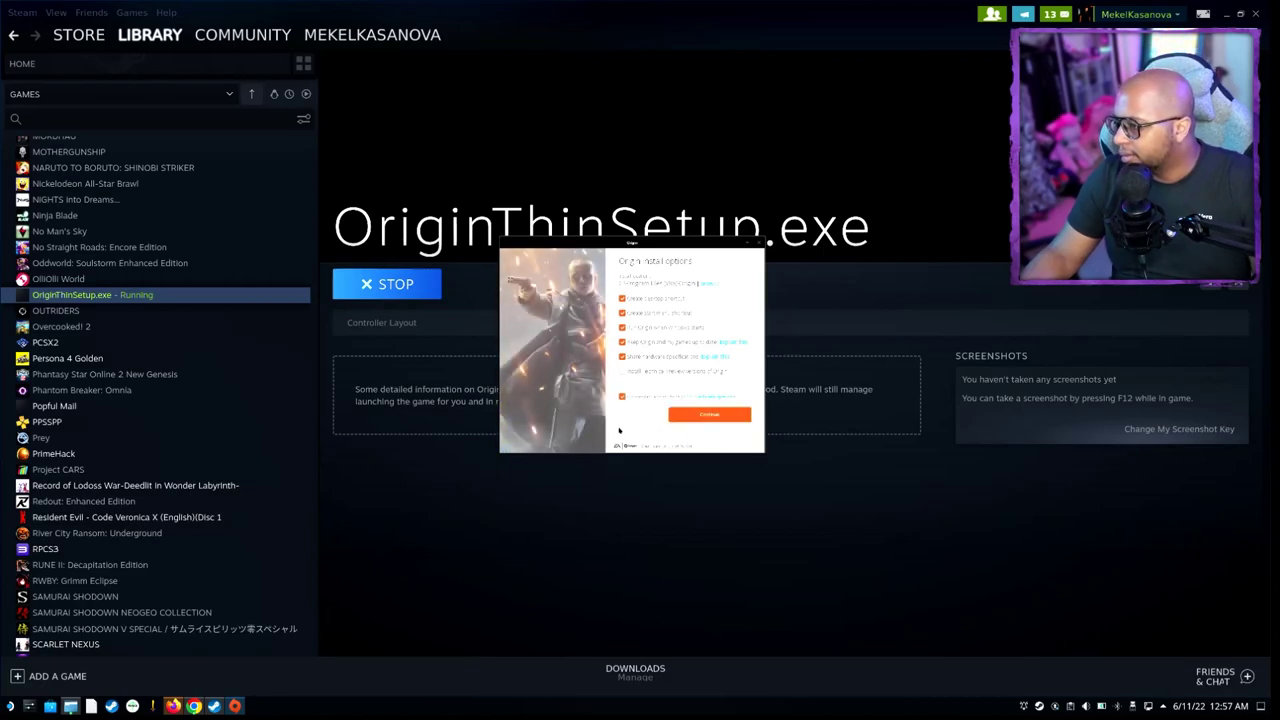
pyautogui.click(710, 415)
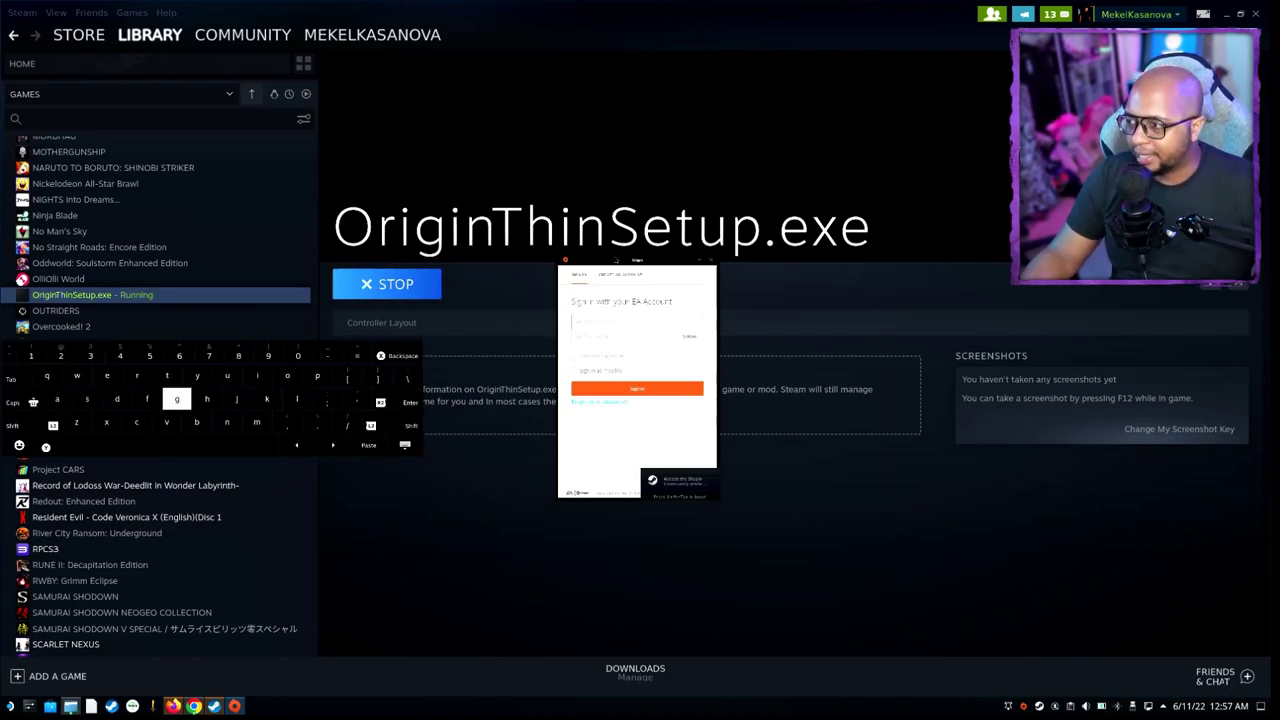
# Hide the on-screen keyboard and move the EA account sign-in window out of view
pyautogui.click(405, 447)
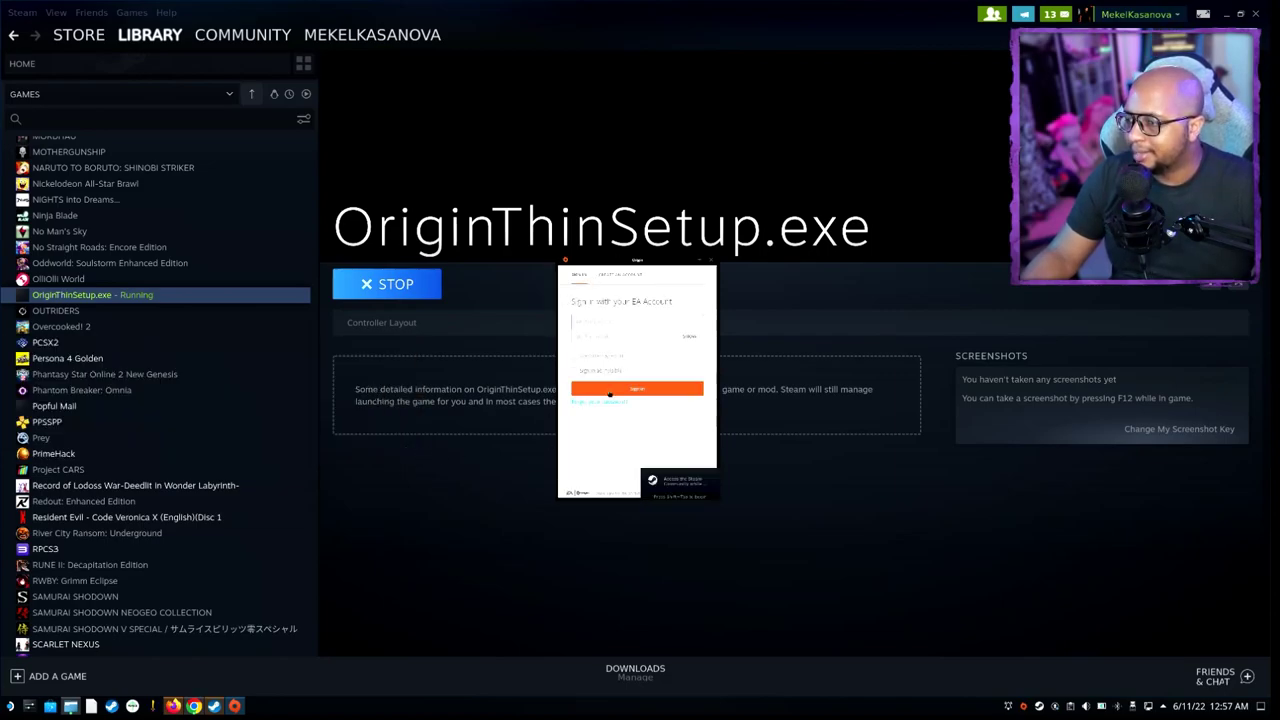
pyautogui.moveTo(633, 279); pyautogui.dragTo(100, 365)
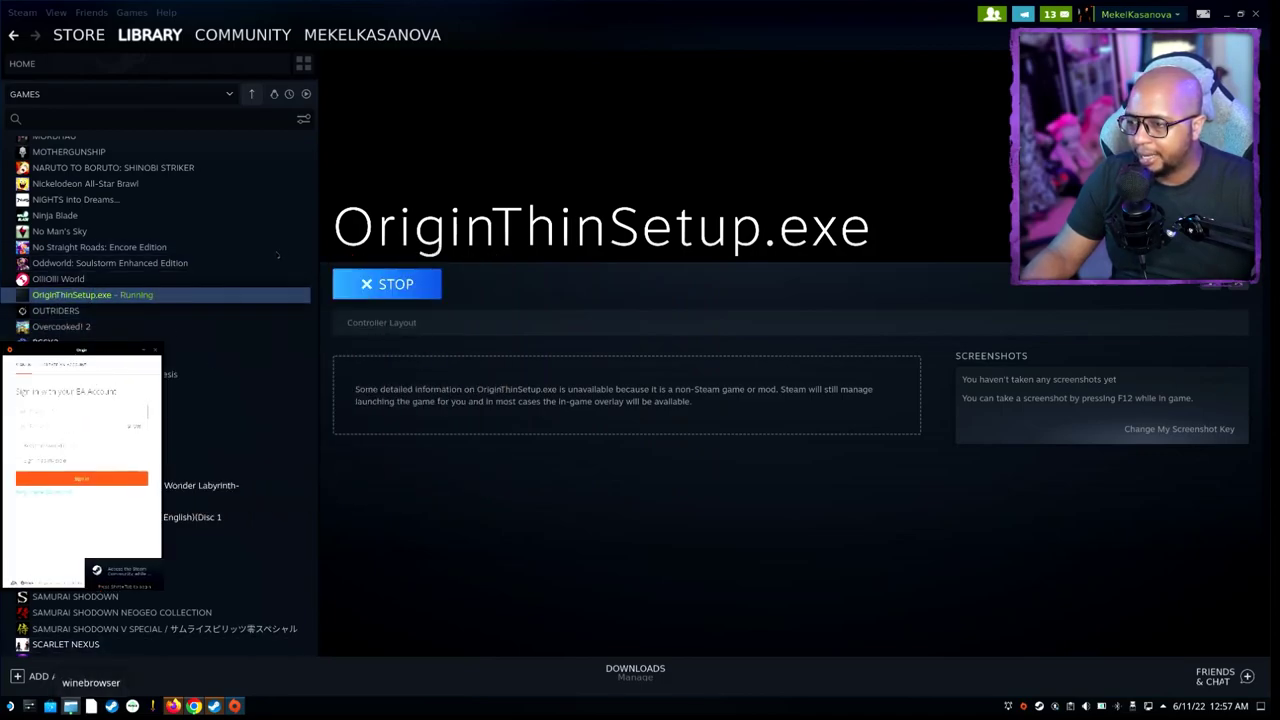
pyautogui.moveTo(80, 350); pyautogui.dragTo(80, 48)
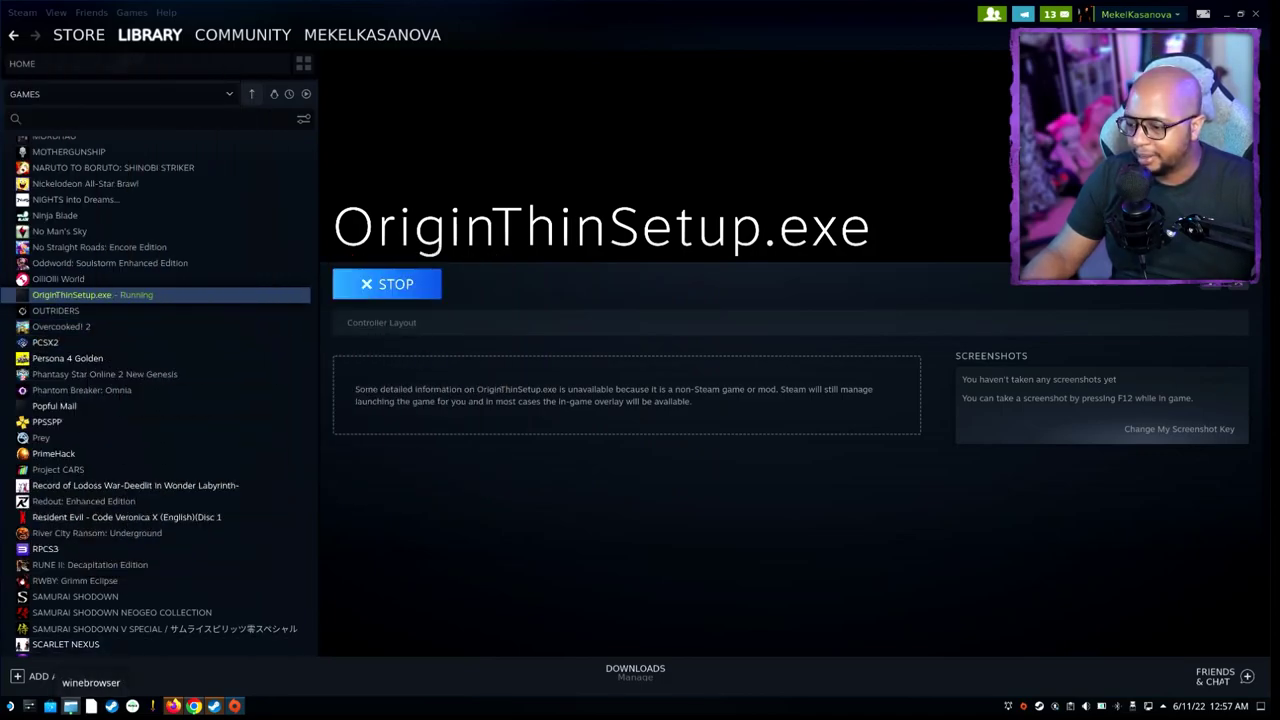
pyautogui.click(70, 706)
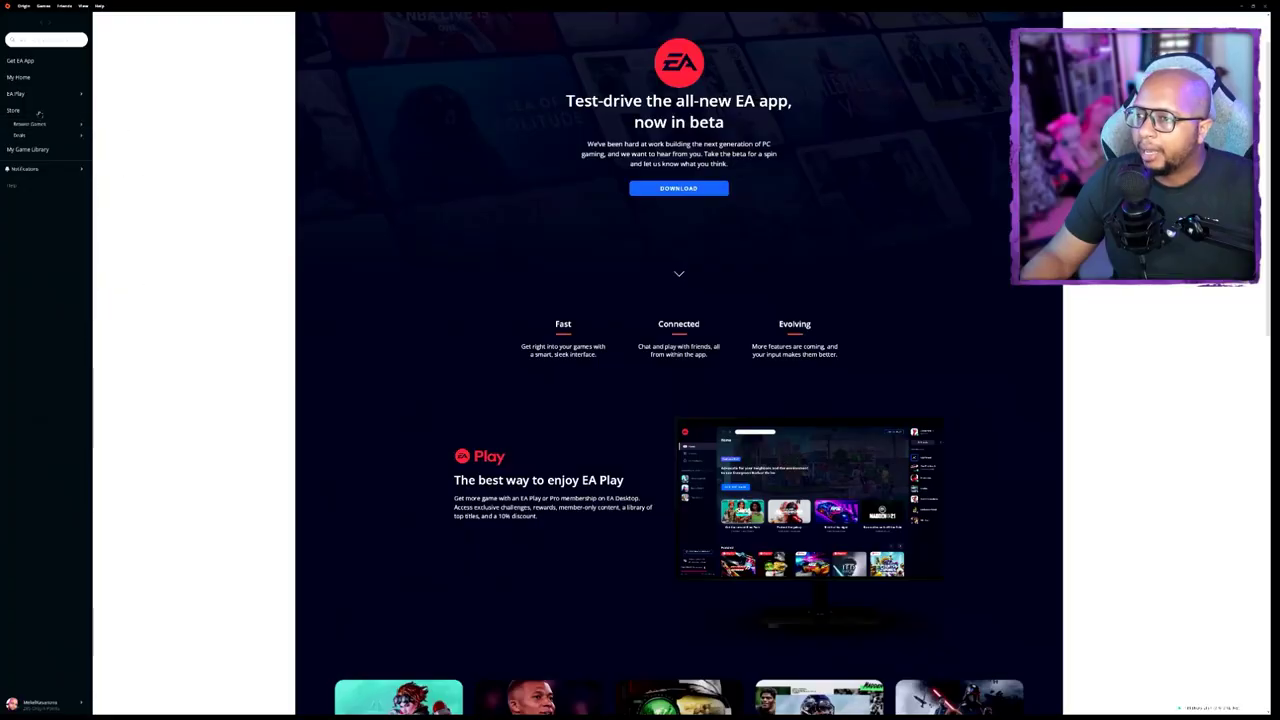
# View My Game Library in Origin and minimise the Origin window
pyautogui.moveTo(60, 134)
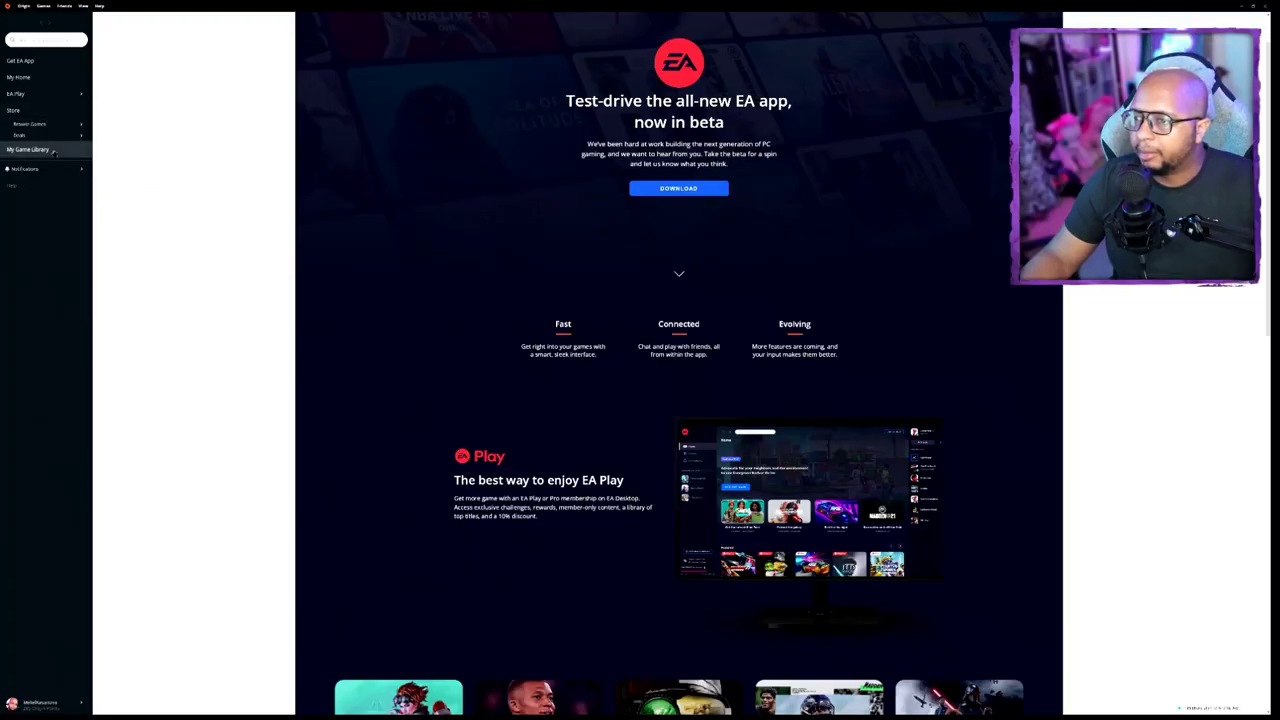
pyautogui.click(53, 151)
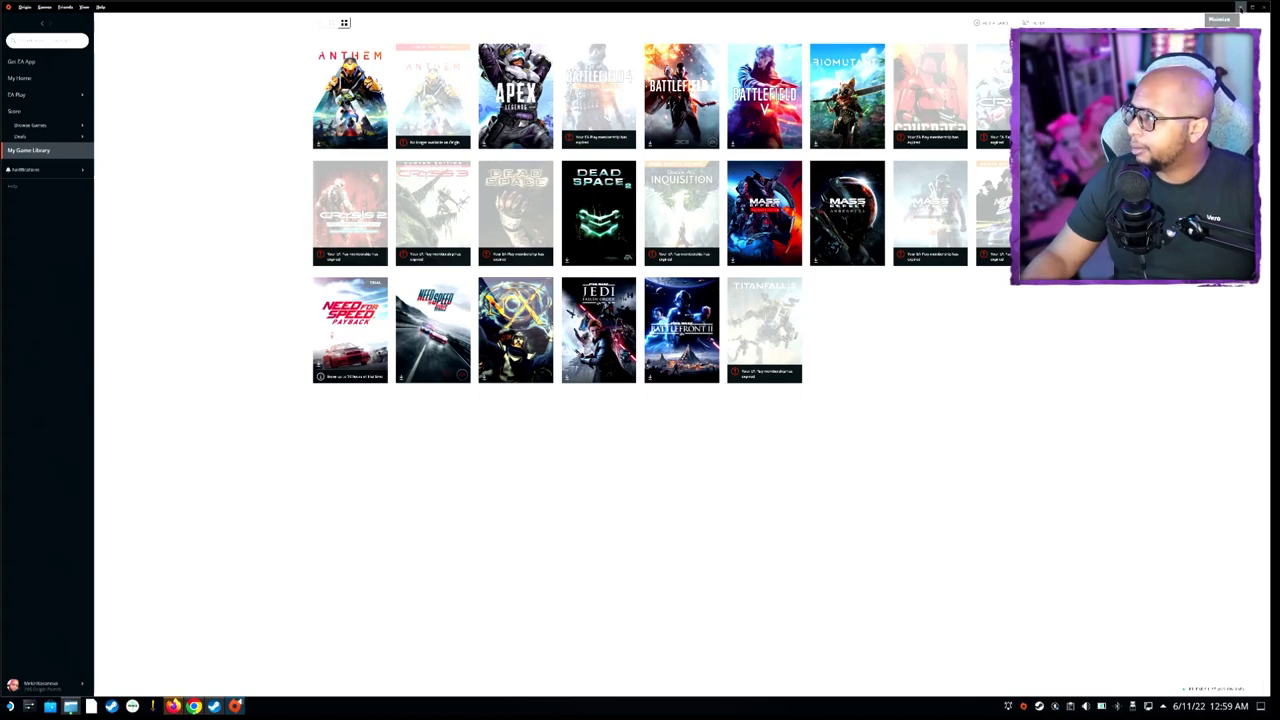
pyautogui.click(1240, 7)
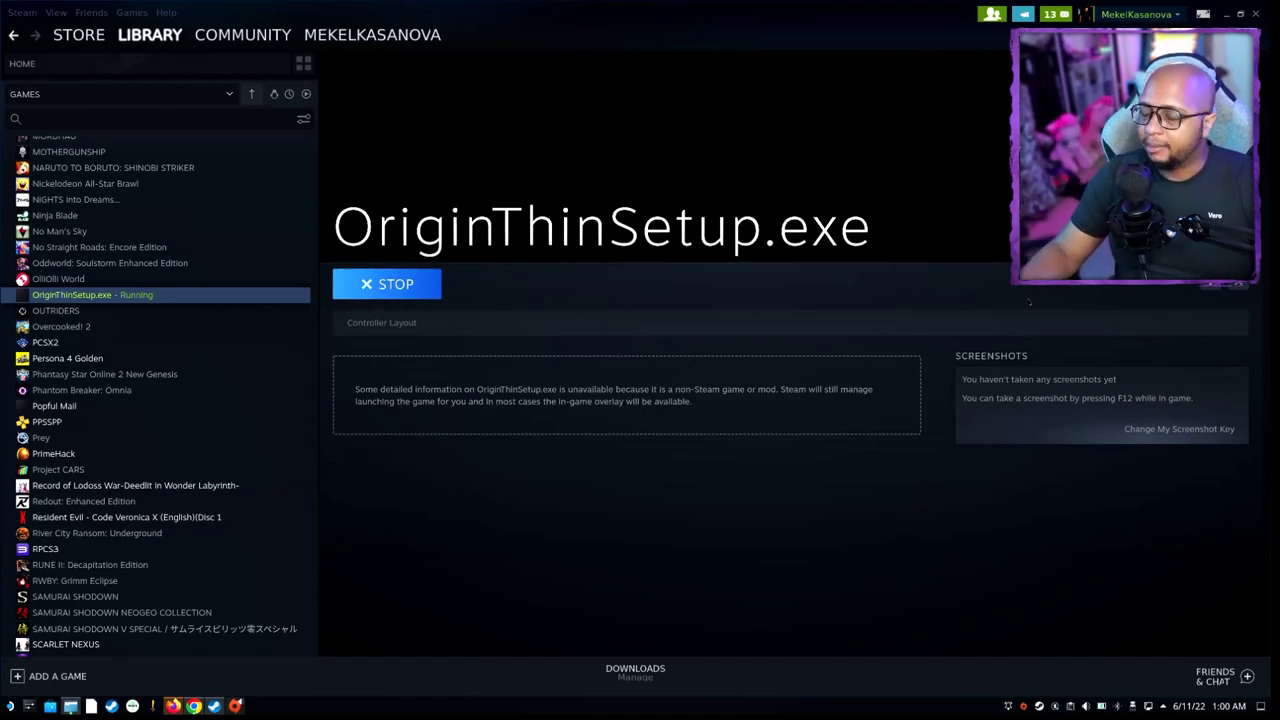
# Open the shortcut properties of OriginThinSetup.exe and bring up the Downloads folder in the Dolphin file manager
pyautogui.click(1211, 285)
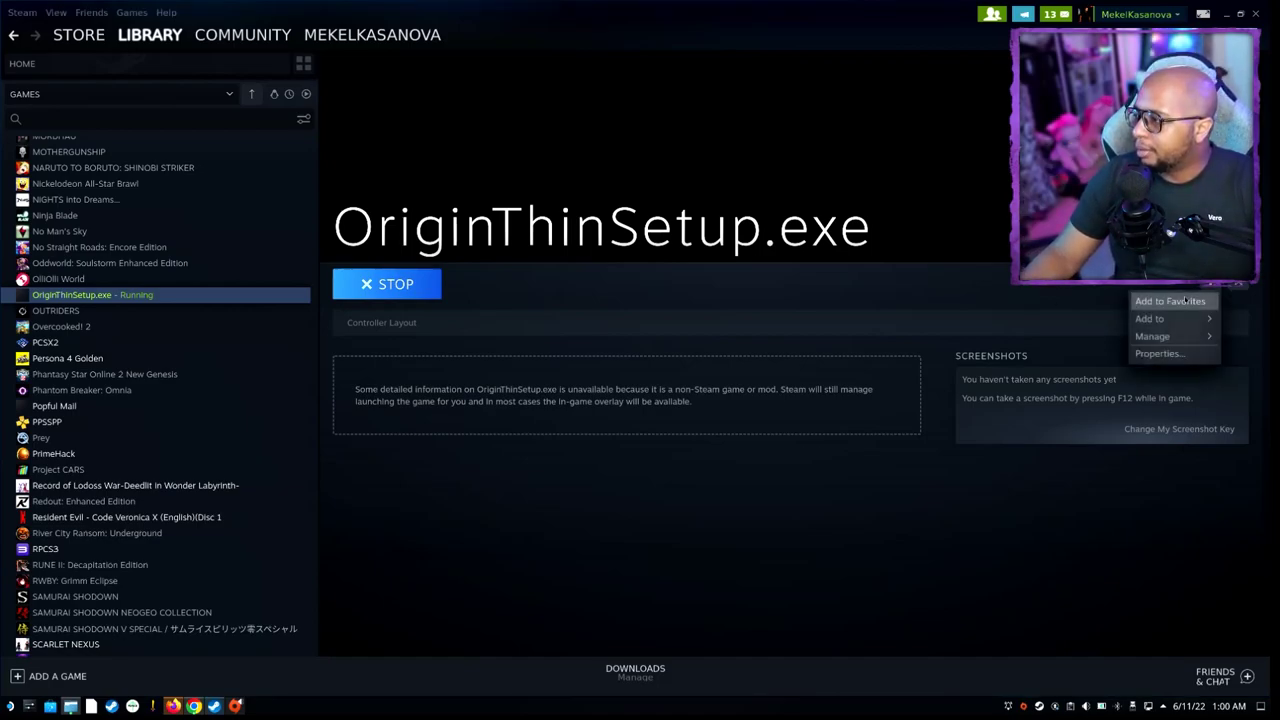
pyautogui.click(1160, 353)
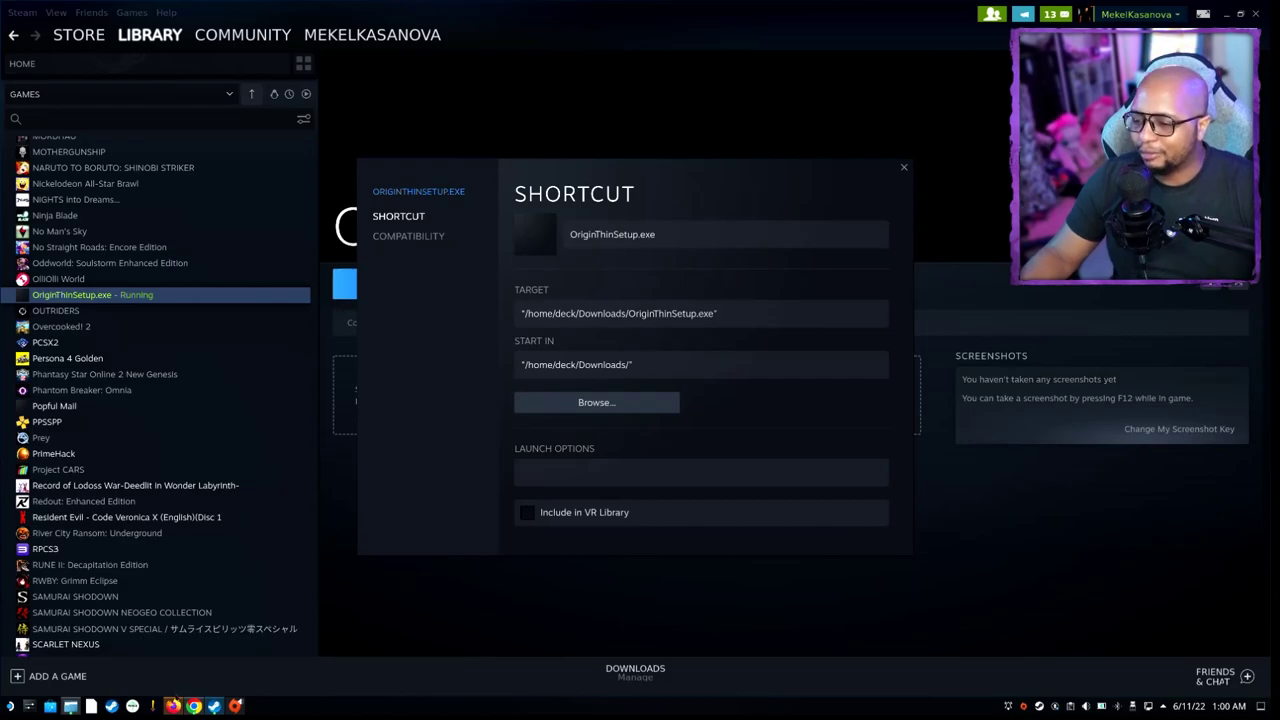
pyautogui.click(520, 645)
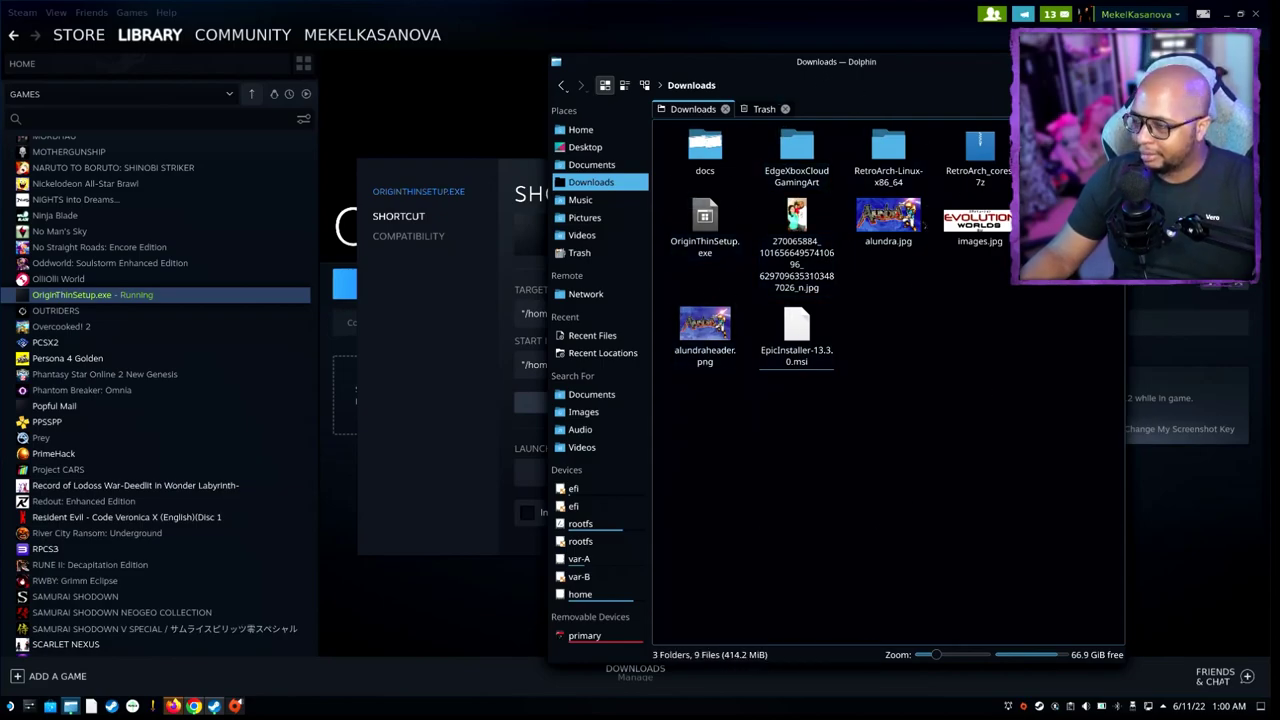
# Replace the file manager's location with the copied path to the Epic Games Launcher's Portal/Binaries/Win32 folder
pyautogui.hotkey('ctrl', 'l')
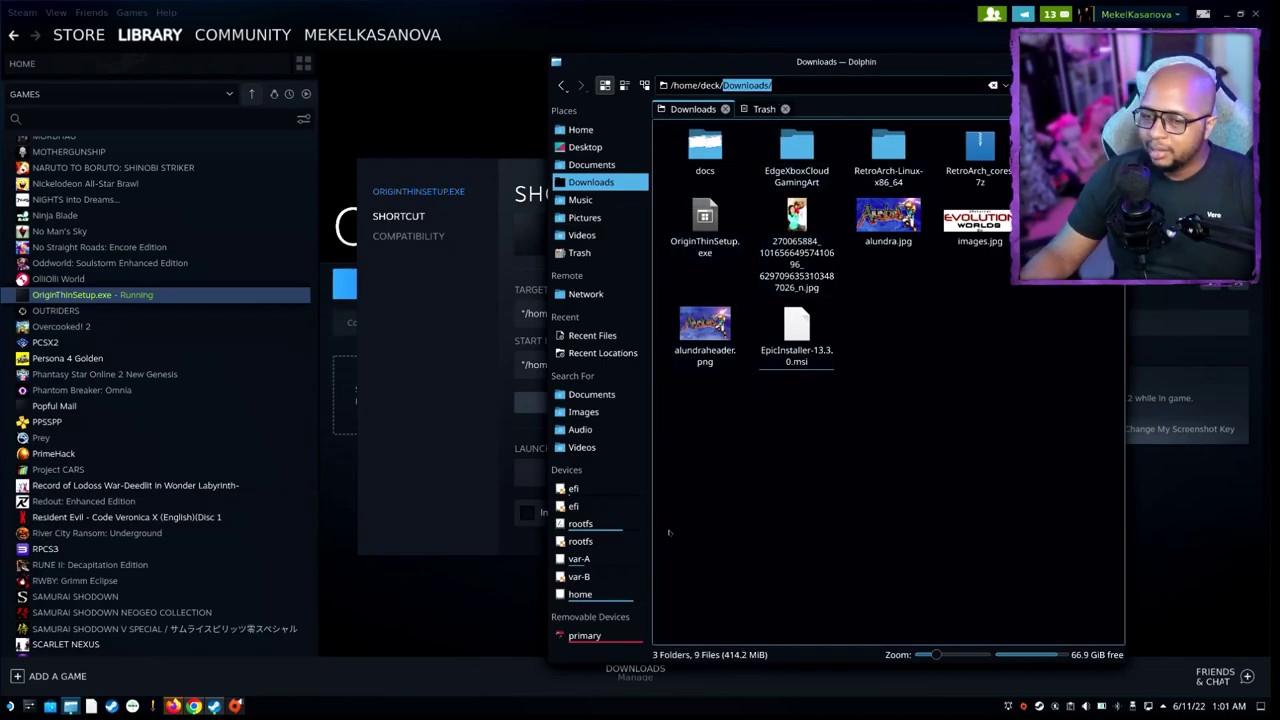
pyautogui.tripleClick(831, 89)
pyautogui.rightClick(833, 90)
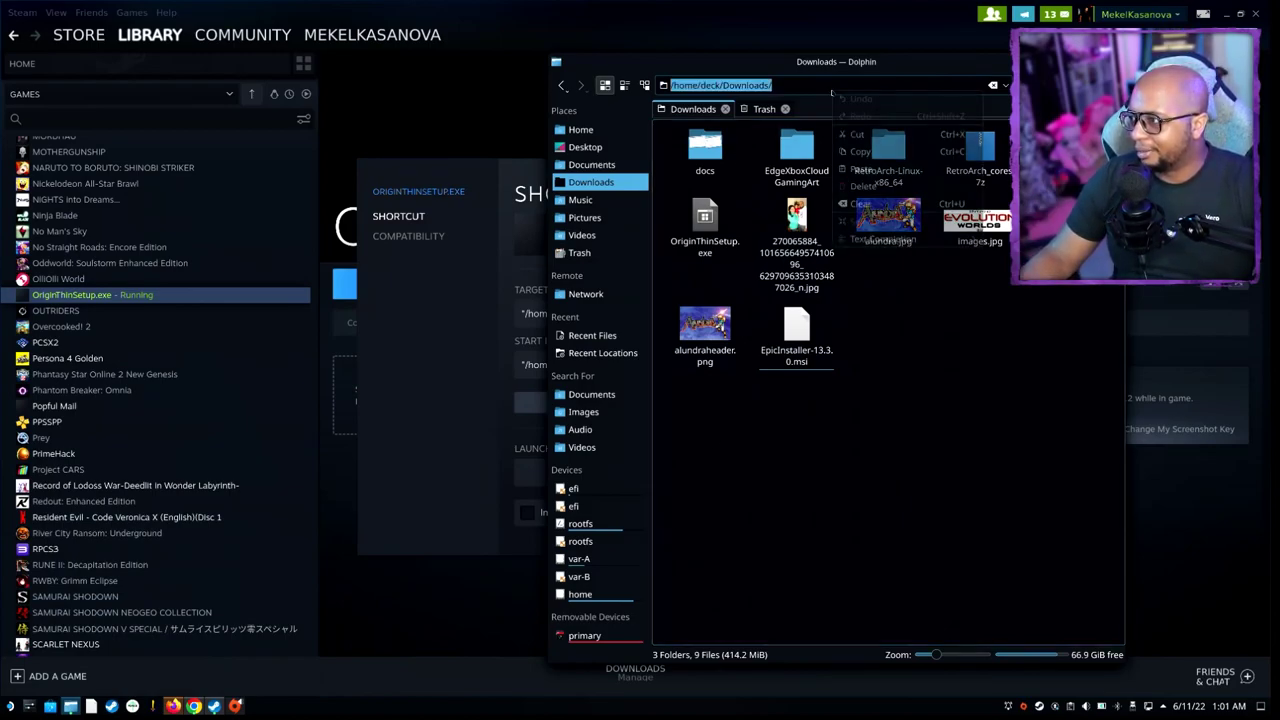
pyautogui.click(862, 169)
pyautogui.press('Return')
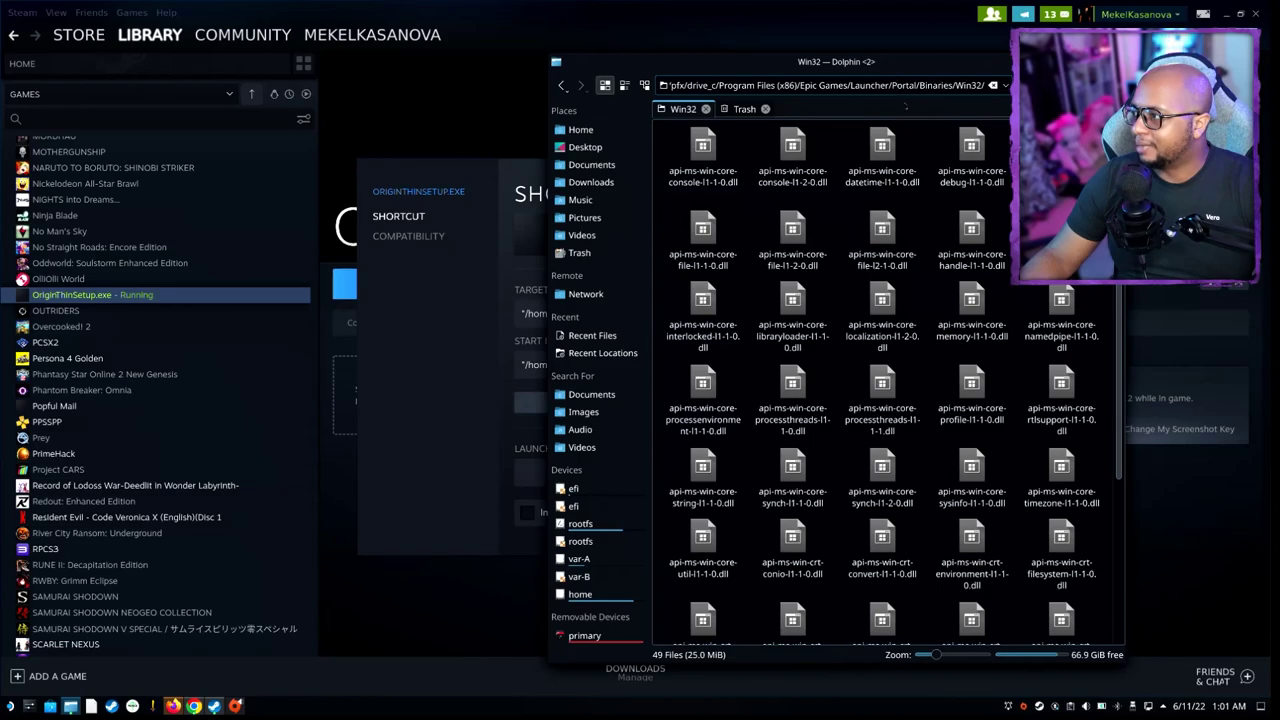
# Go to the .local/share/Steam/steamapps/compatdata folder in the home directory using its pasted path
pyautogui.hotkey('ctrl', 'a')
pyautogui.hotkey('ctrl', 'v')
pyautogui.press('Return')
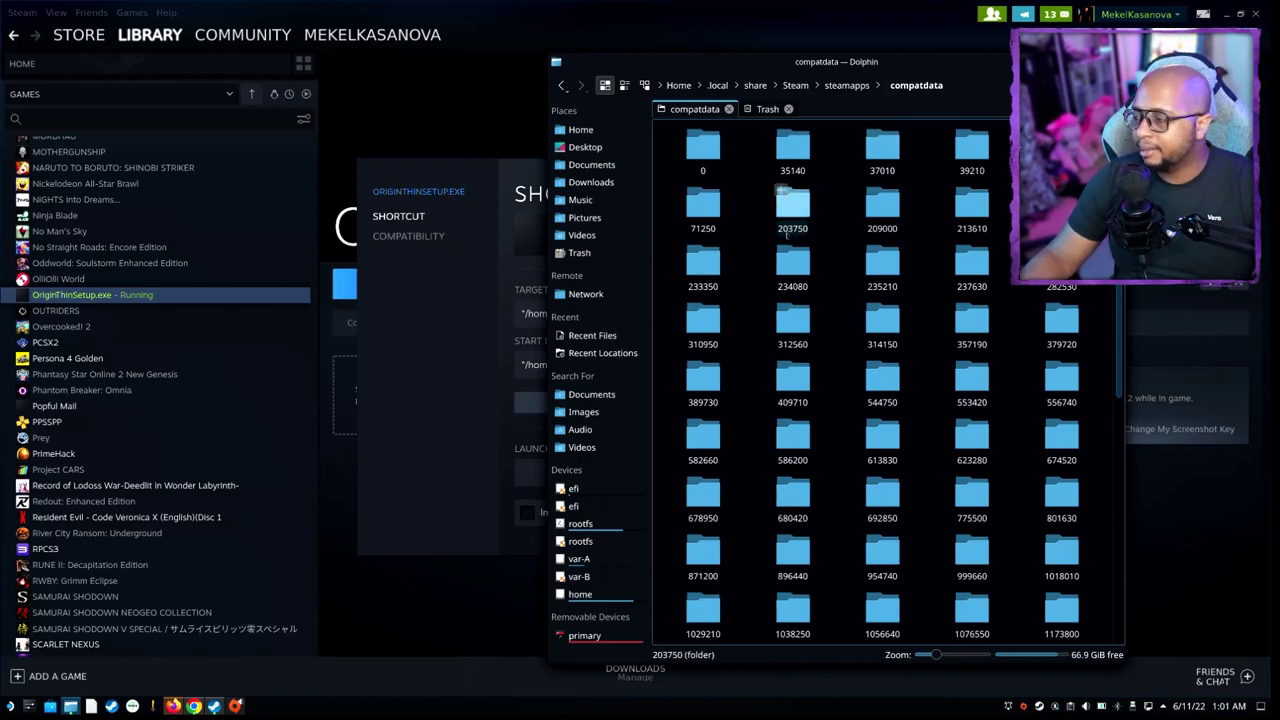
pyautogui.click(951, 85)
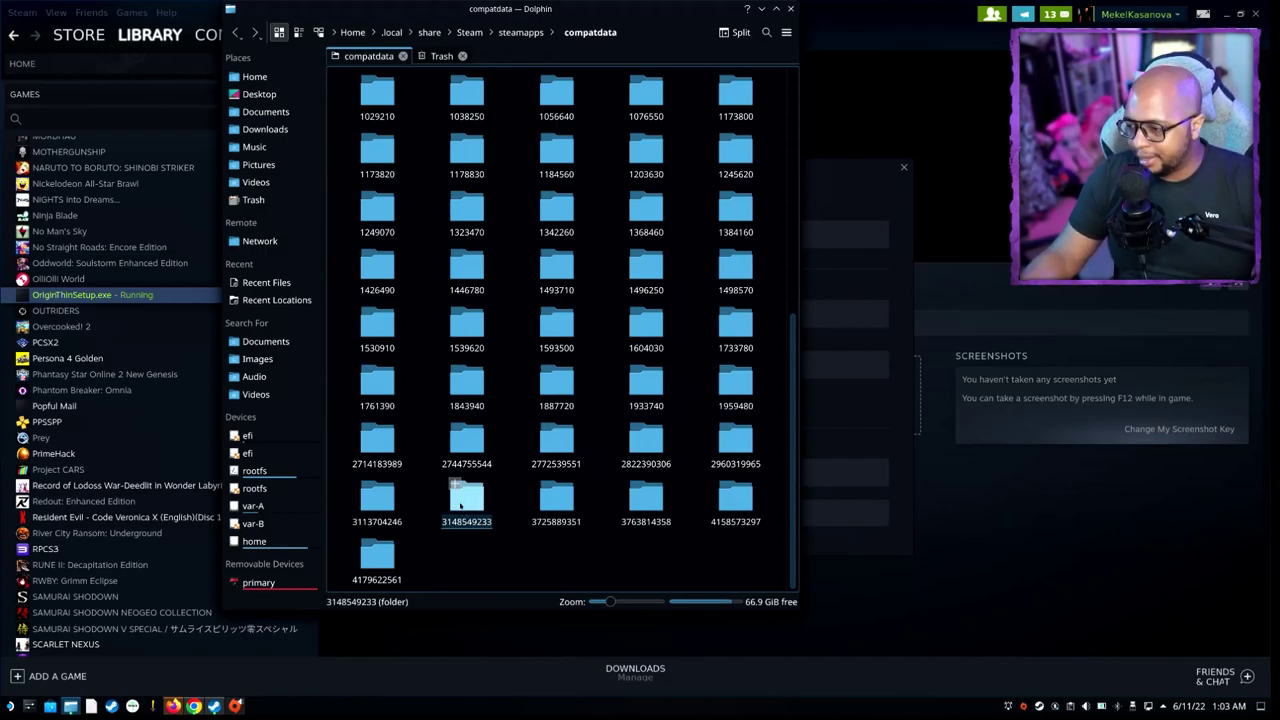
pyautogui.doubleClick(466, 500)
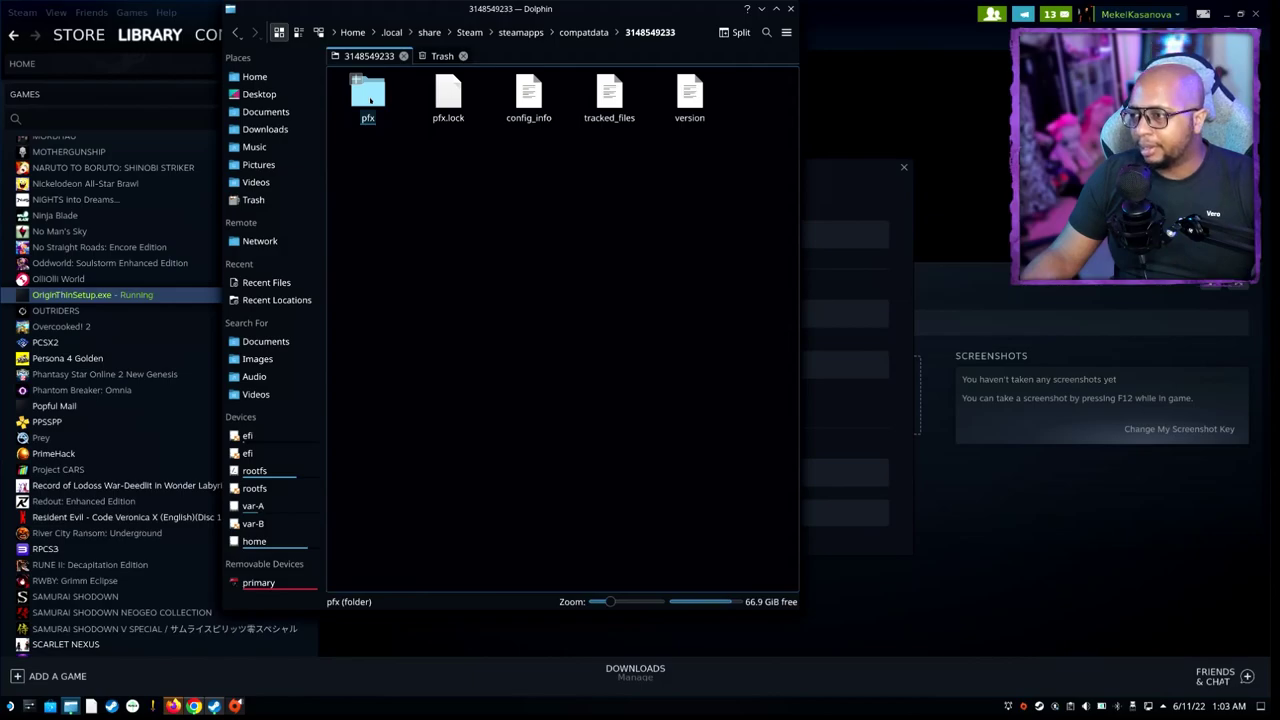
pyautogui.doubleClick(369, 100)
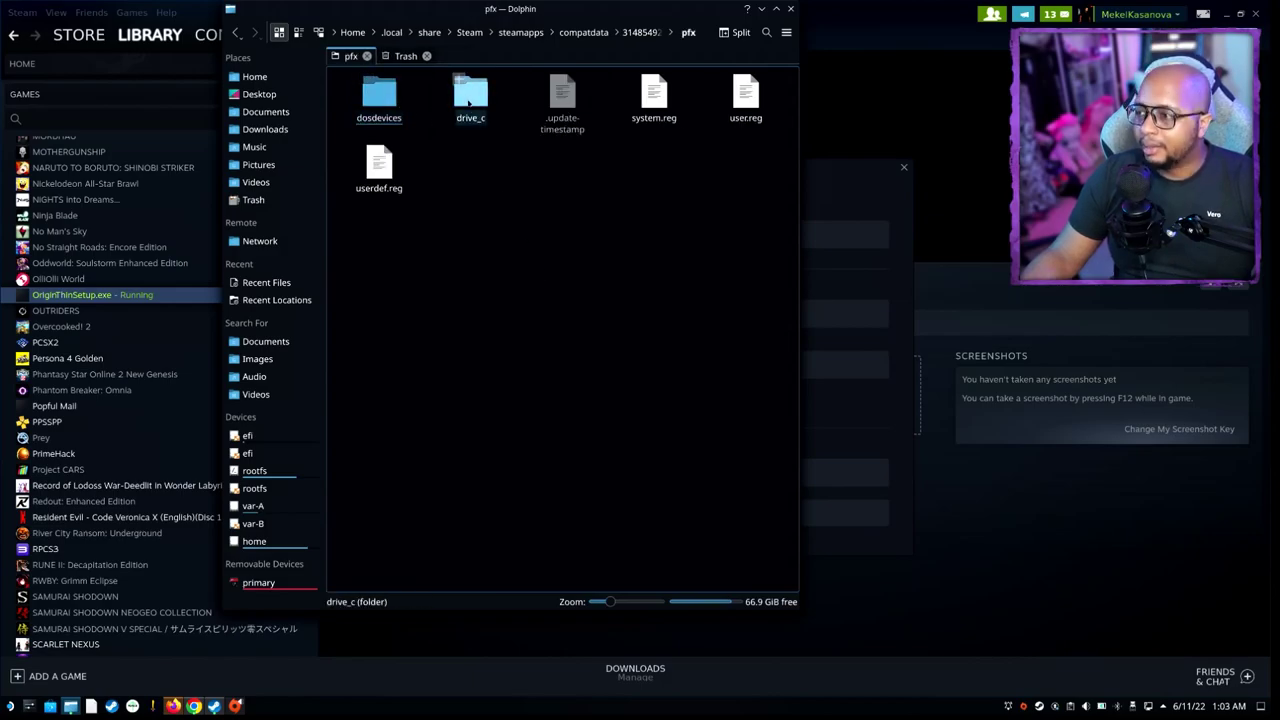
pyautogui.doubleClick(468, 100)
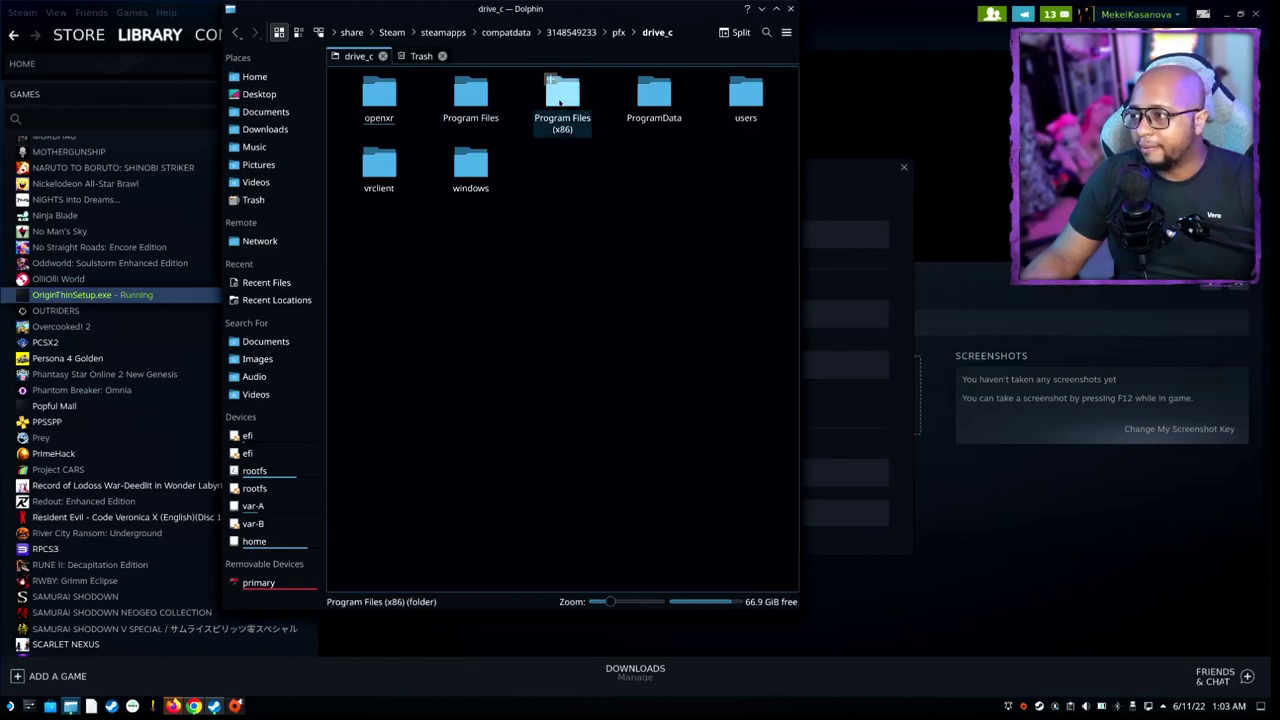
pyautogui.doubleClick(560, 100)
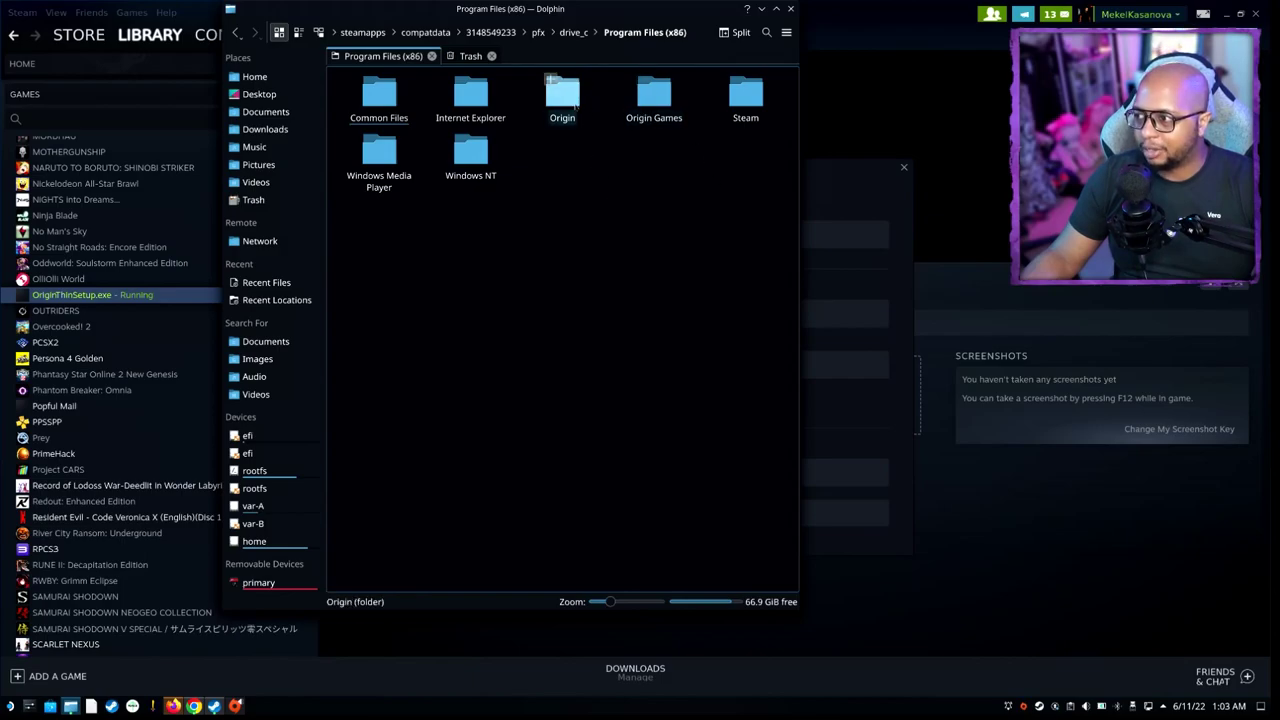
pyautogui.click(565, 100)
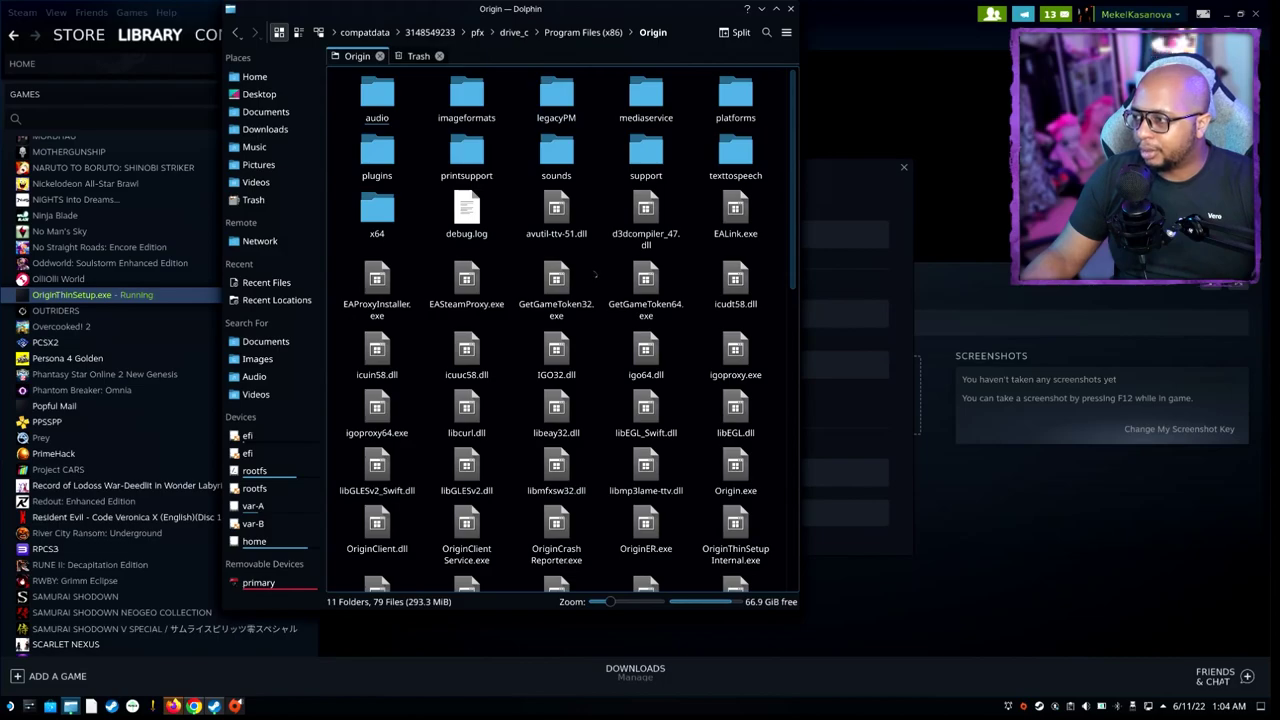
# Find Origin.exe in the Origin folder and copy its file location
pyautogui.scroll(-2, 600, 291)
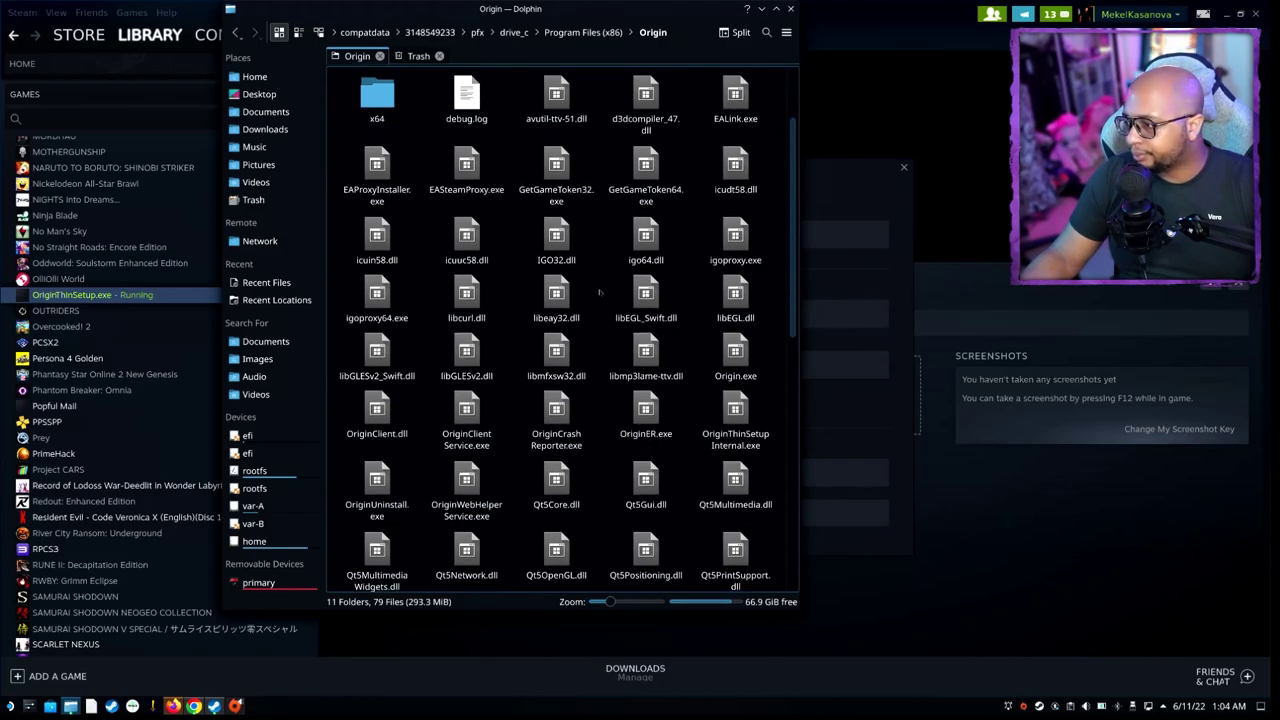
pyautogui.scroll(-2, 600, 292)
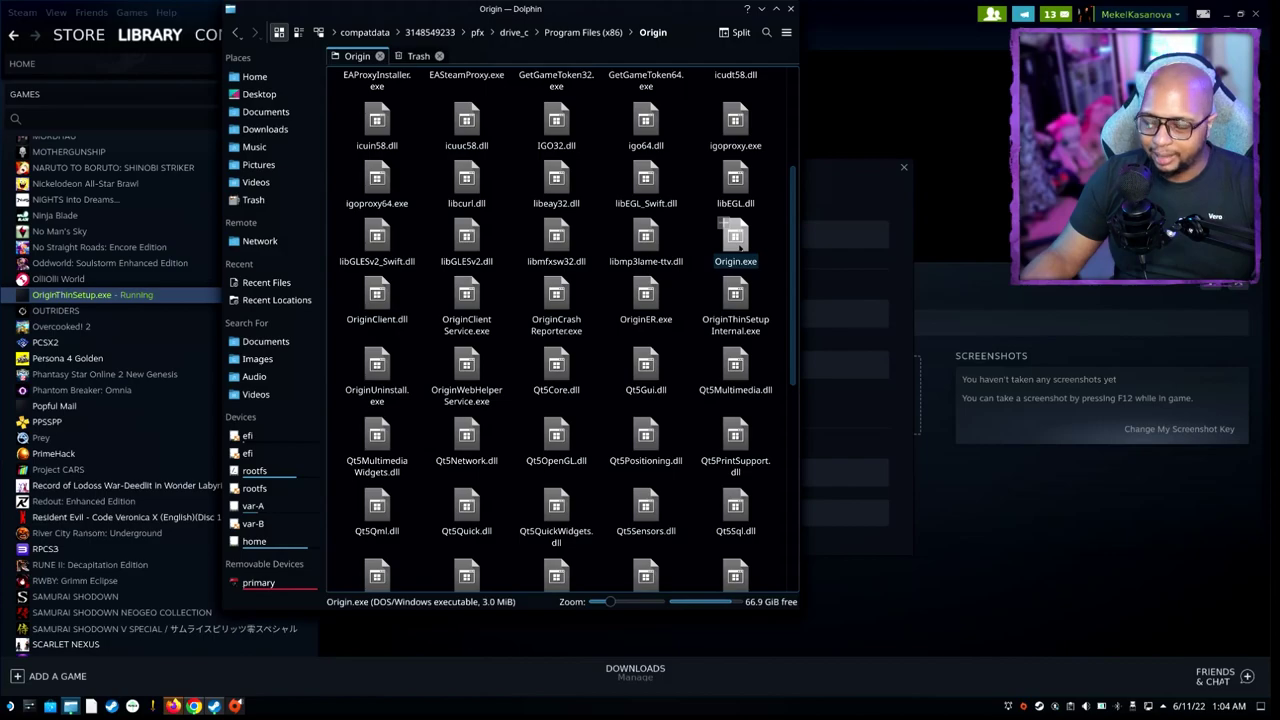
pyautogui.rightClick(740, 245)
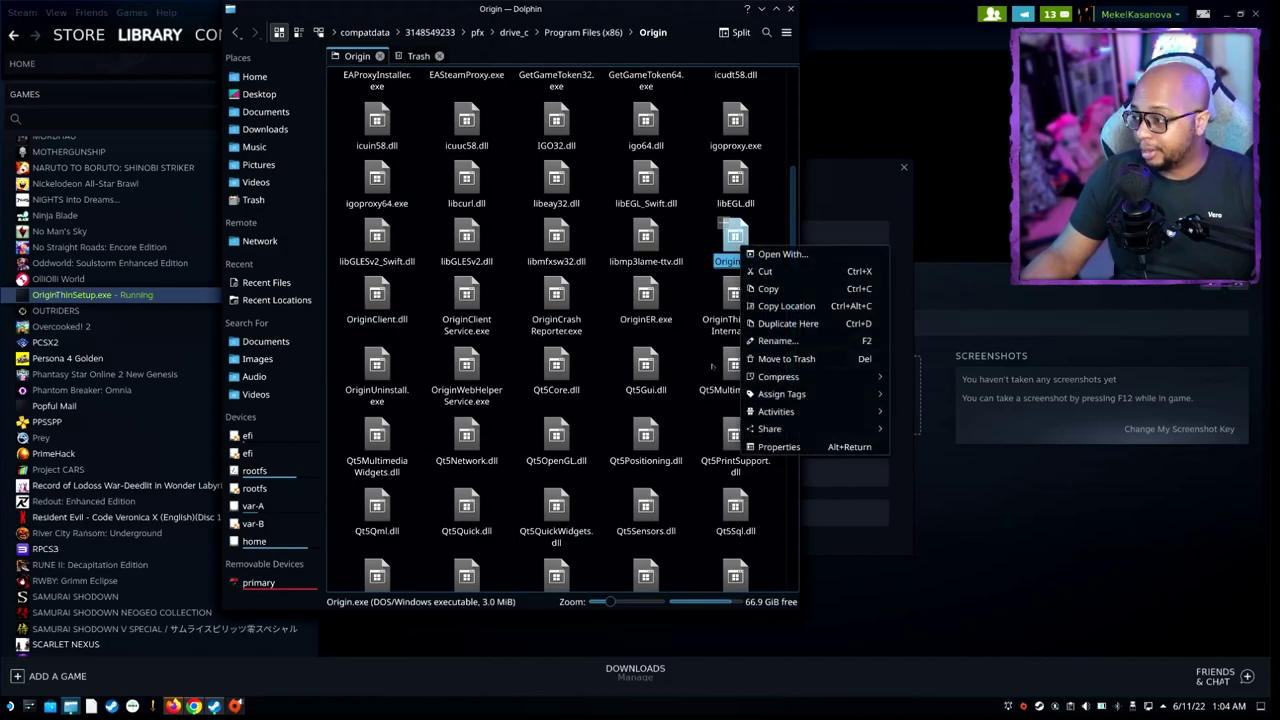
pyautogui.click(787, 306)
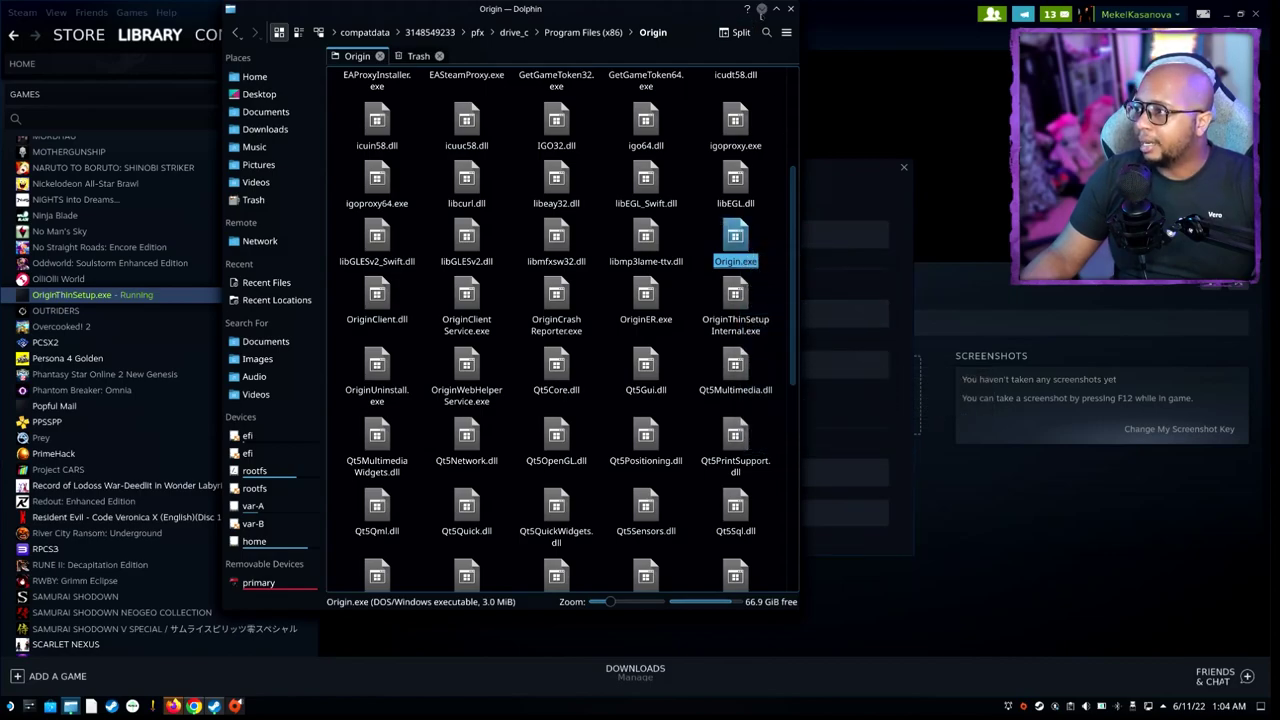
# Minimise the file manager and replace the path inside the shortcut's Target quotes with the copied Origin.exe location
pyautogui.click(762, 9)
pyautogui.click(540, 316)
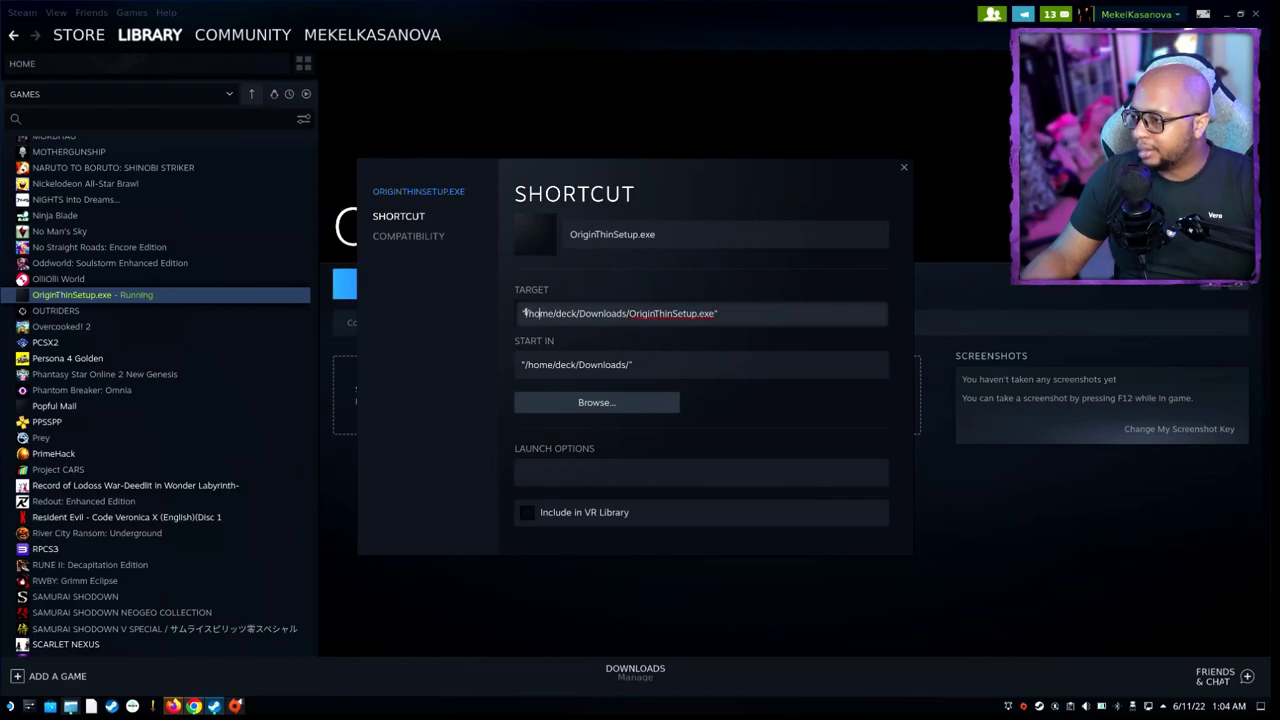
pyautogui.moveTo(524, 313); pyautogui.dragTo(714, 313)
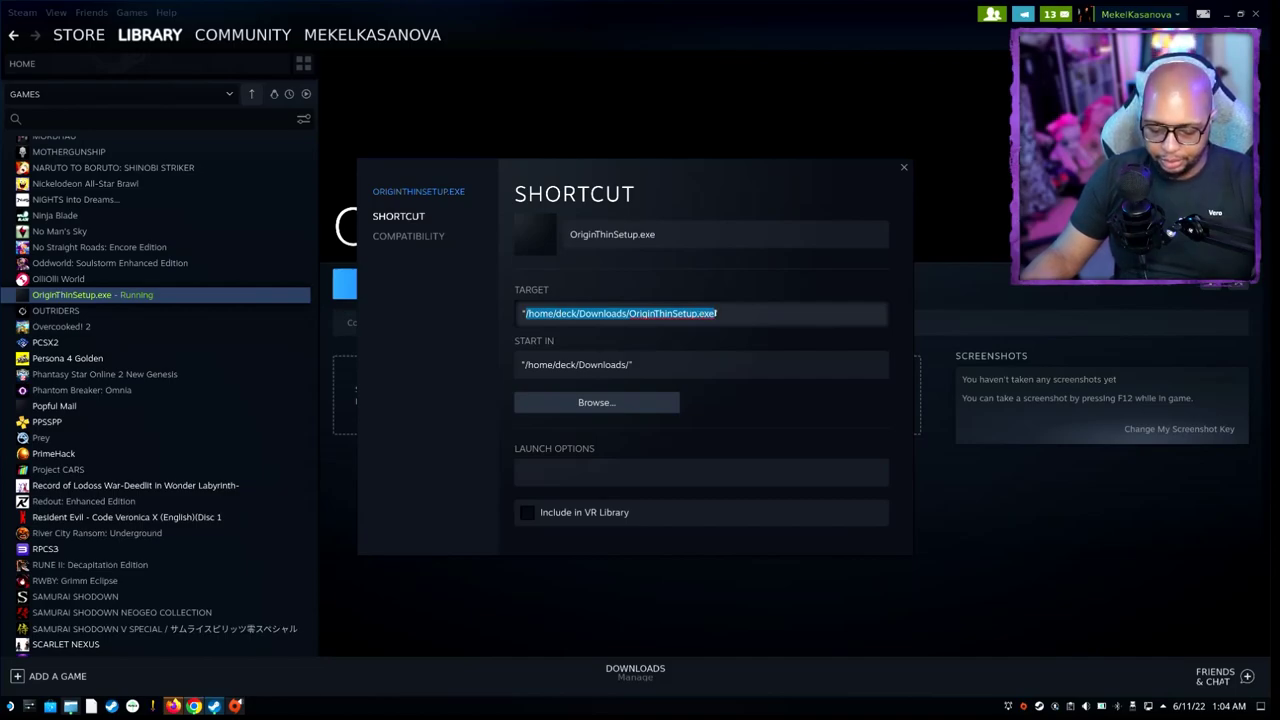
pyautogui.hotkey('ctrl', 'v')
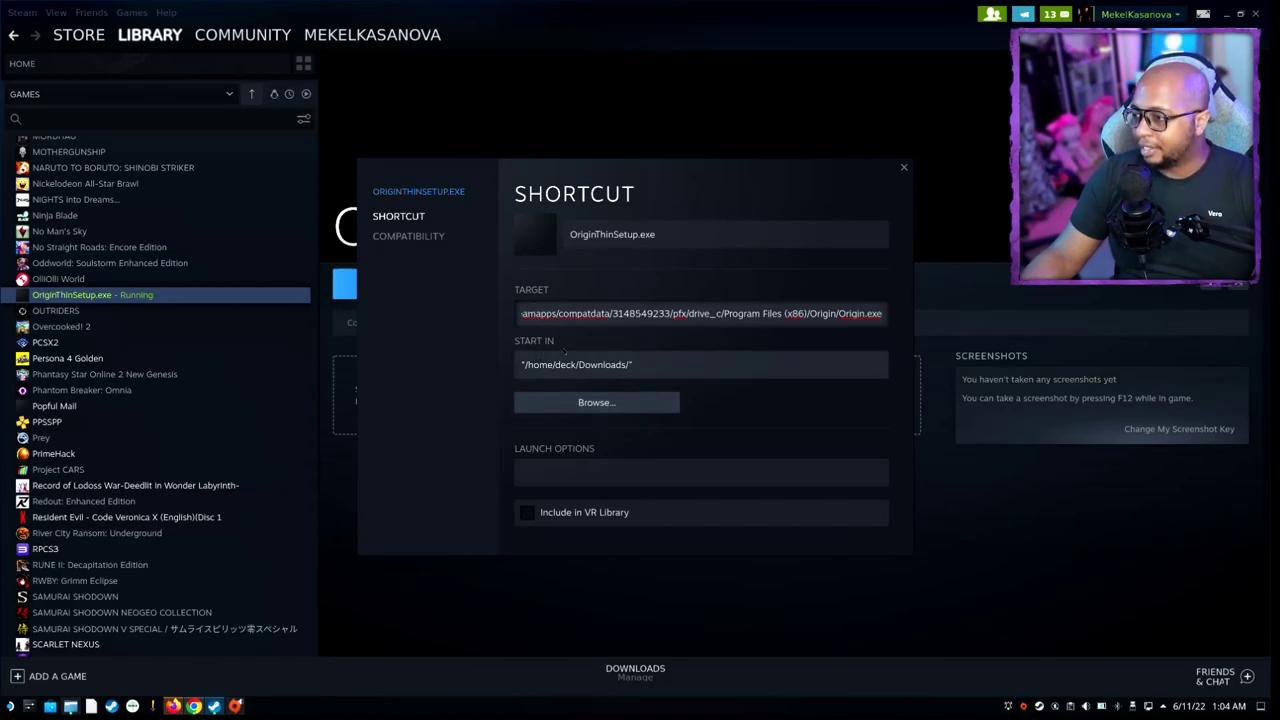
# Set the shortcut's Start In path to the copied location without Origin.exe, ending at Program Files (x86)/Origin/ inside the quotes
pyautogui.moveTo(524, 364); pyautogui.dragTo(631, 364)
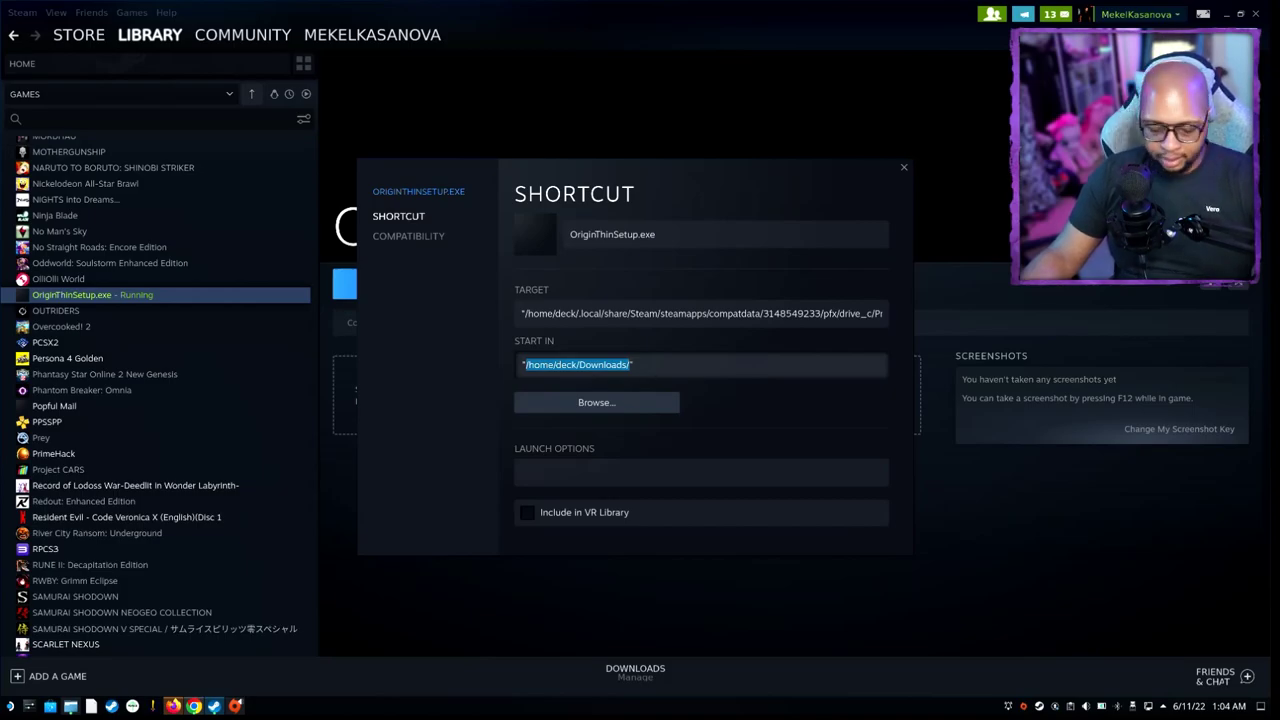
pyautogui.hotkey('ctrl', 'v')
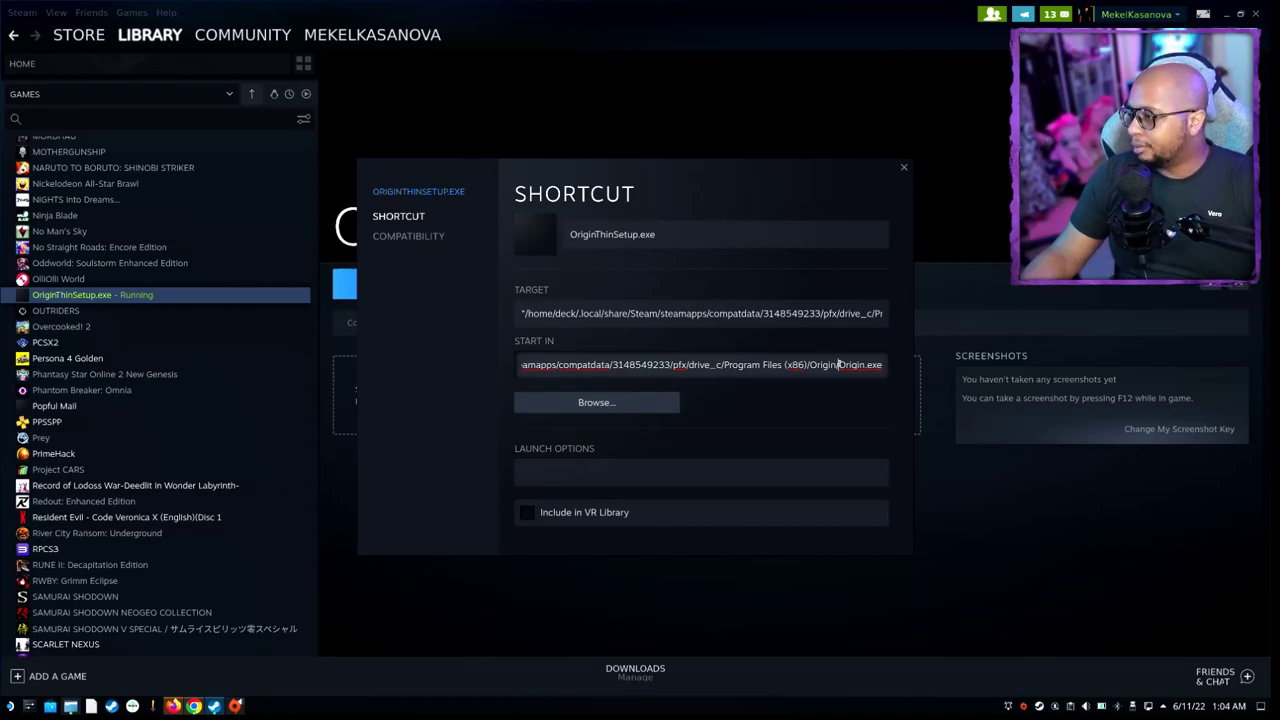
pyautogui.moveTo(838, 364); pyautogui.dragTo(880, 364)
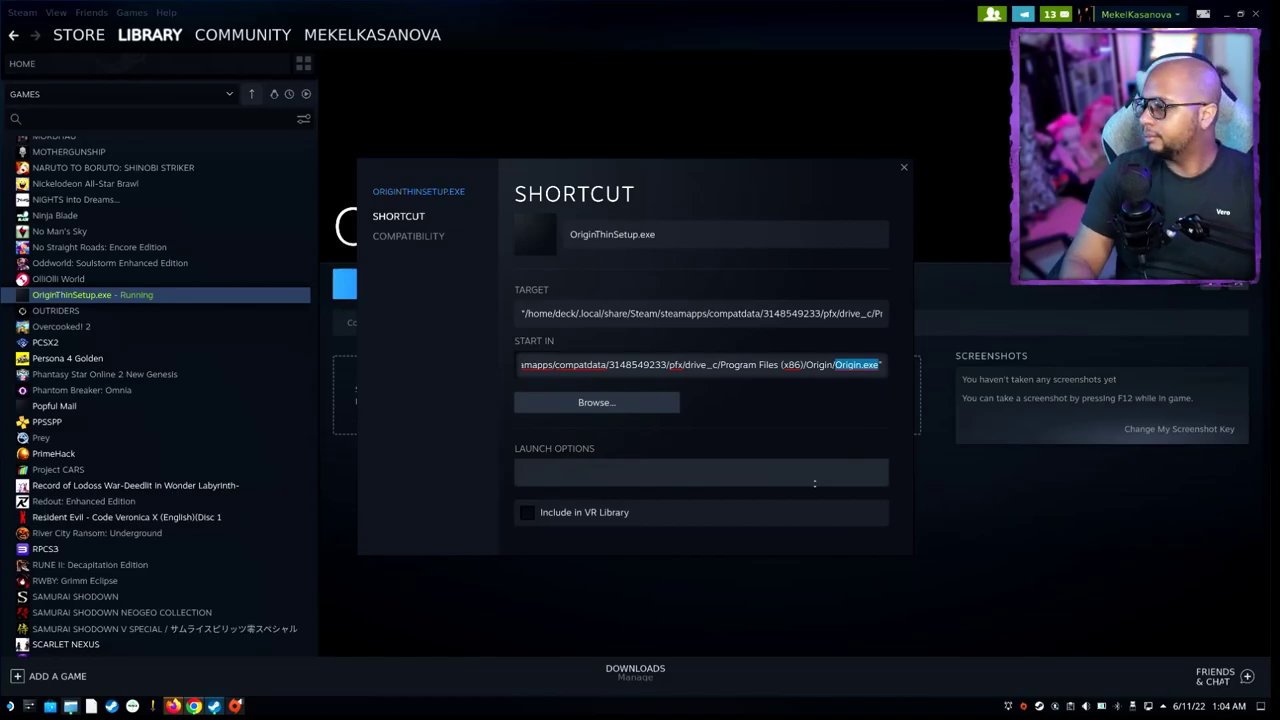
pyautogui.press('BackSpace')
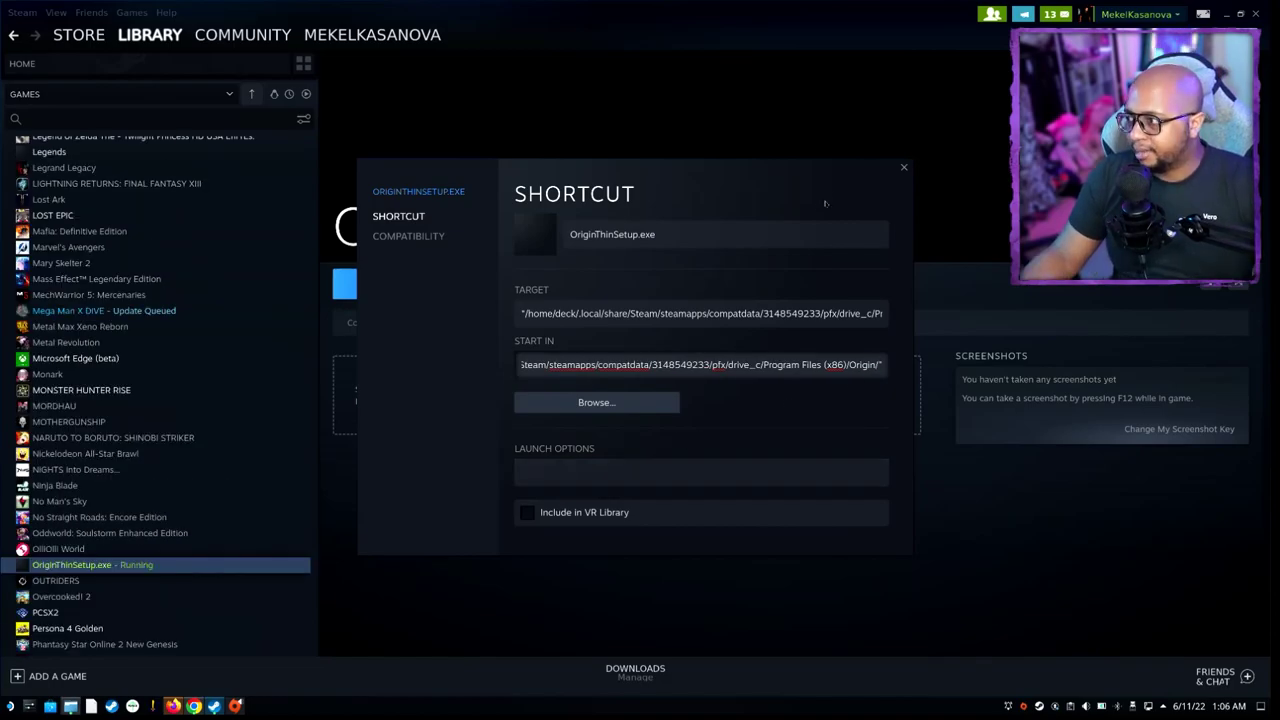
# Check the shortcut's compatibility tool and close its properties, and return the Steam Deck to Gaming Mode with the open windows minimised
pyautogui.click(408, 236)
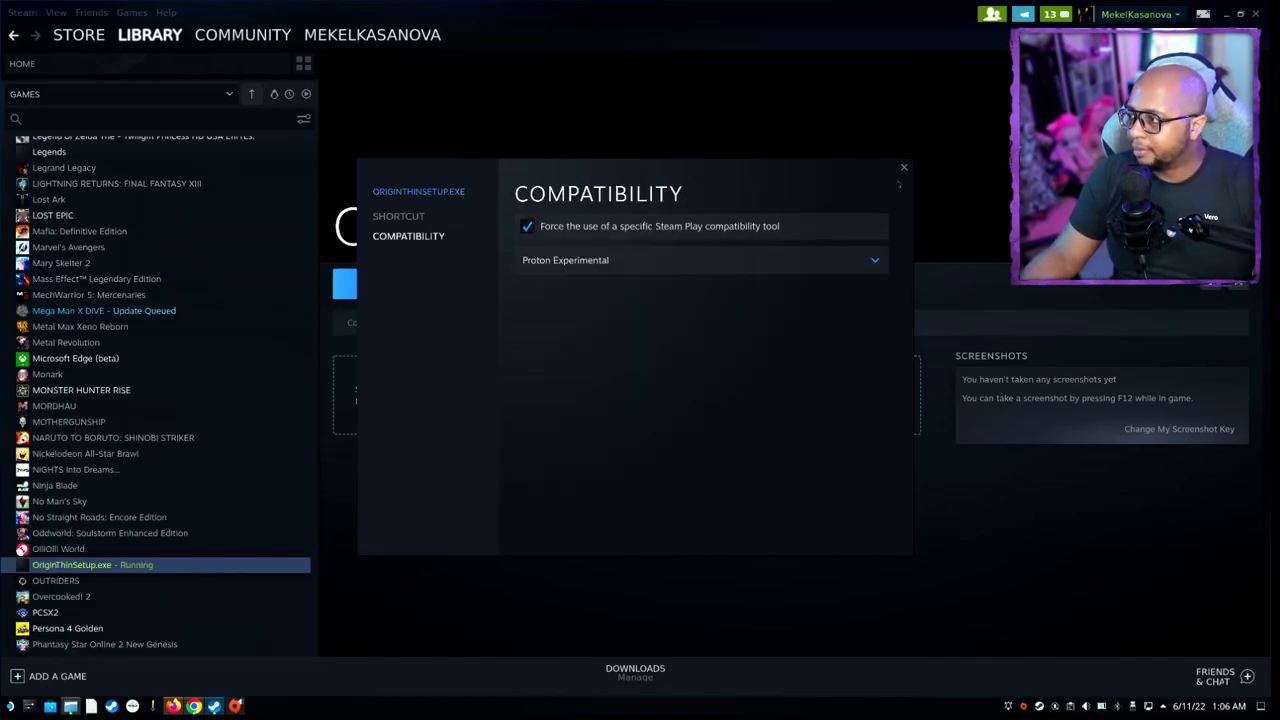
pyautogui.click(904, 169)
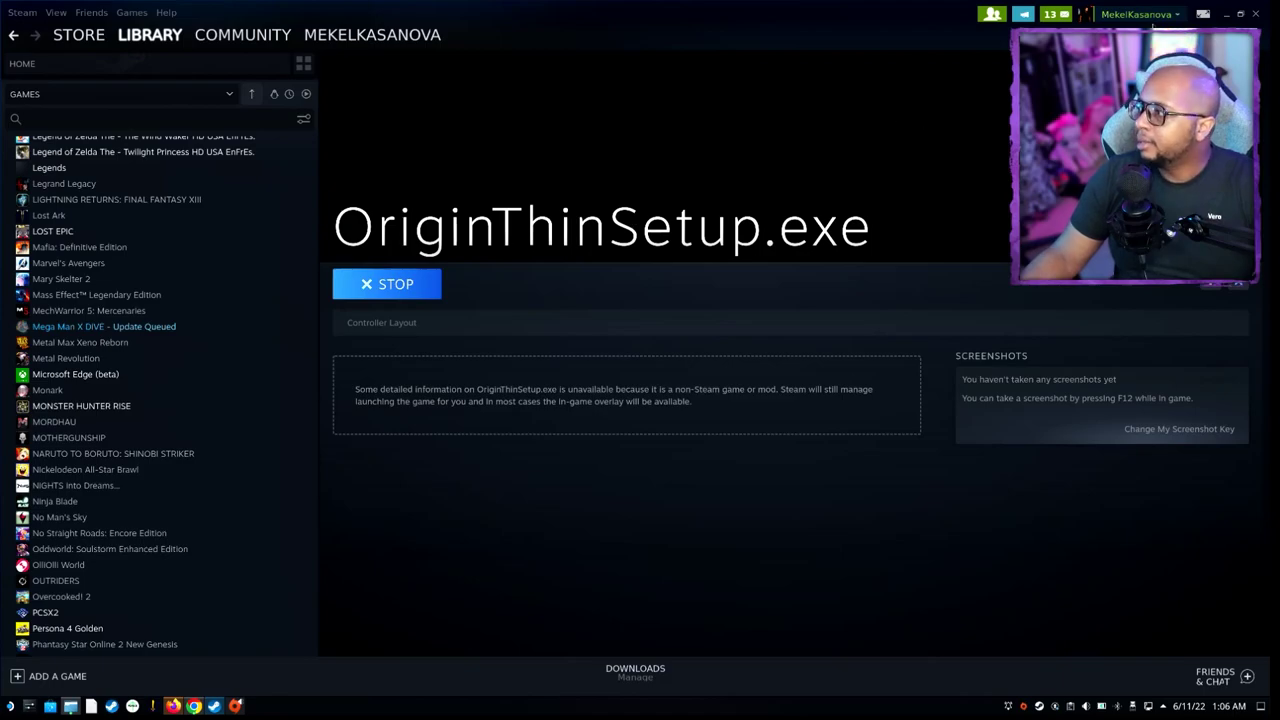
pyautogui.click(1227, 15)
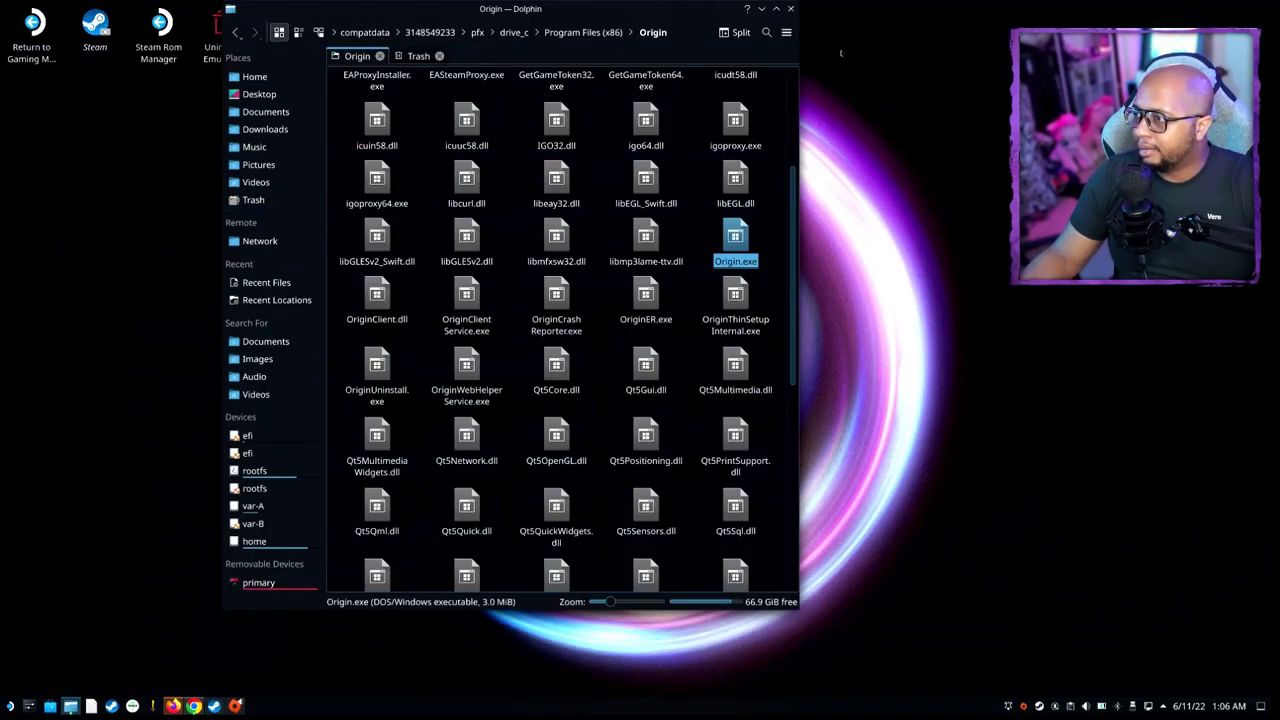
pyautogui.click(761, 9)
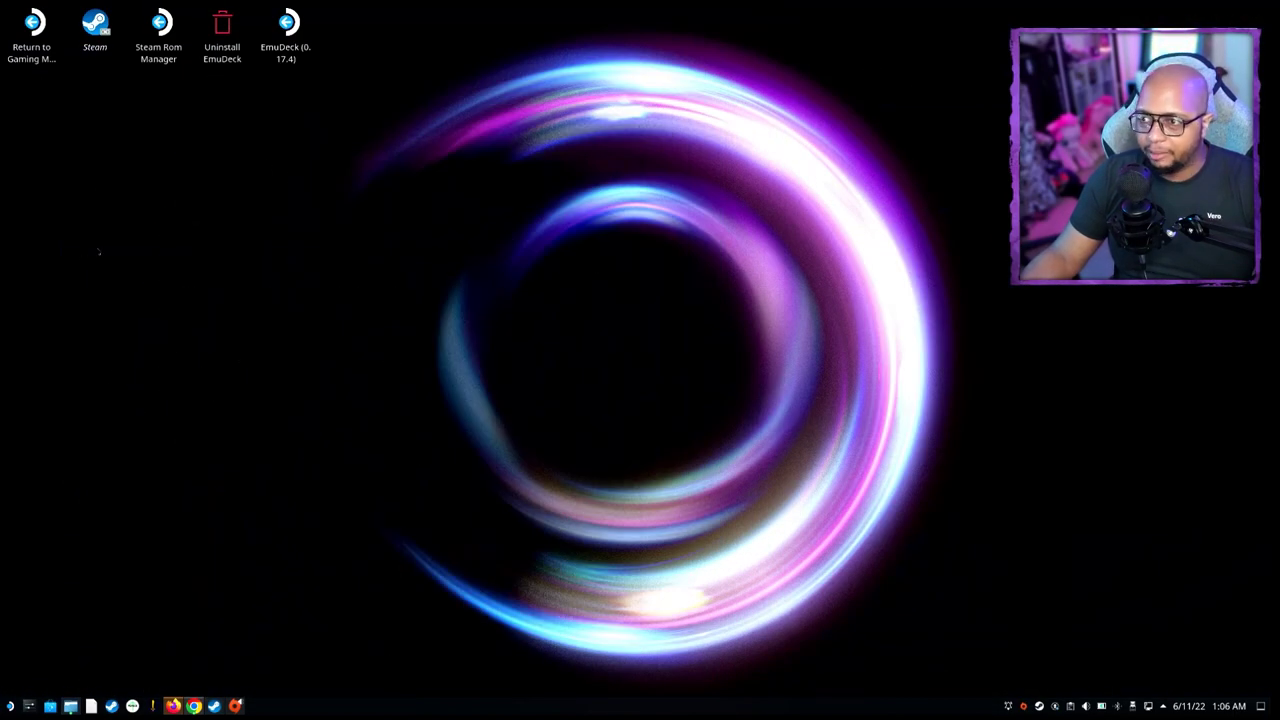
pyautogui.click(33, 24)
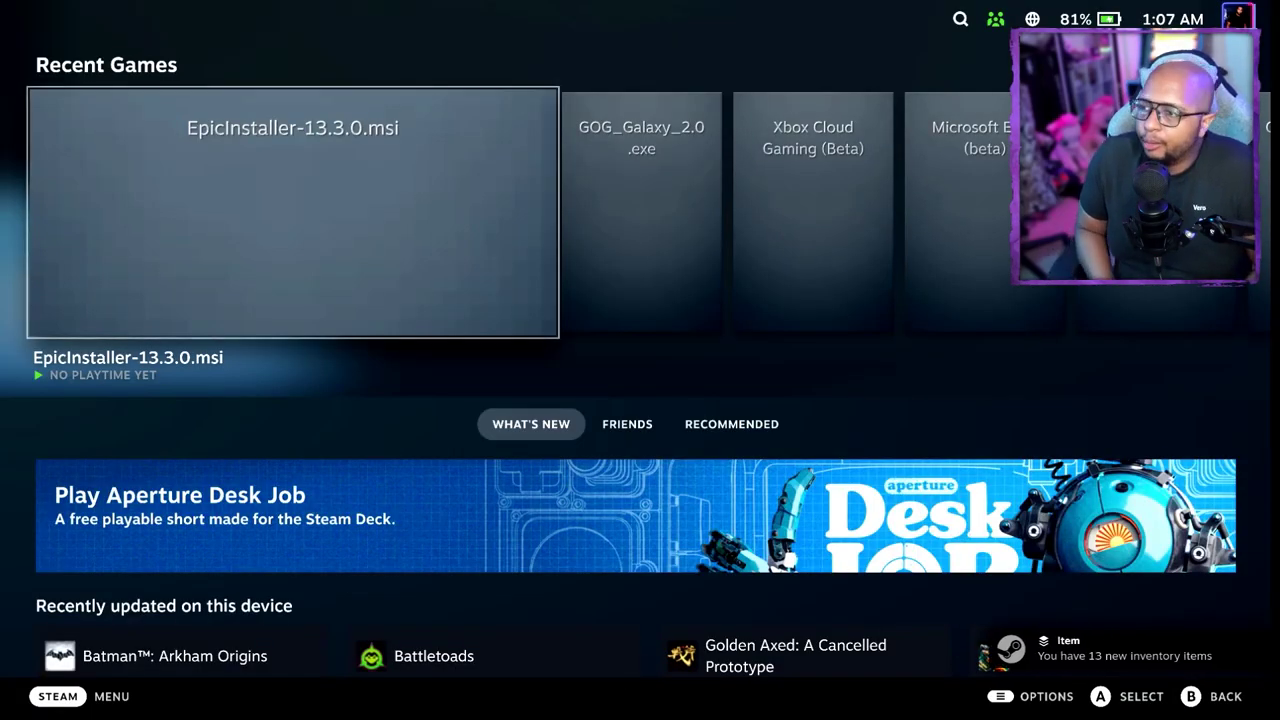
# Launch the OriginThinSetup.exe shortcut from the Favorites collection of the Steam library
pyautogui.press('Right')
pyautogui.press('Right')
pyautogui.press('Right')
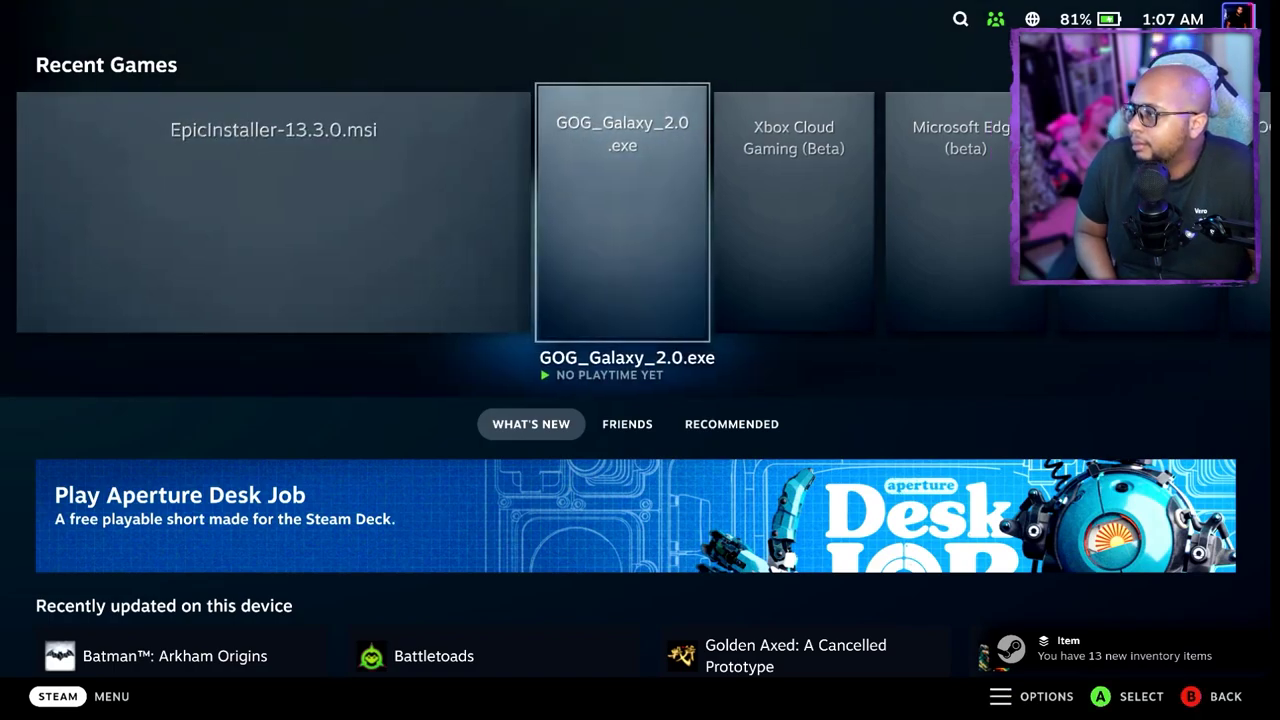
pyautogui.press('Right')
pyautogui.press('Right')
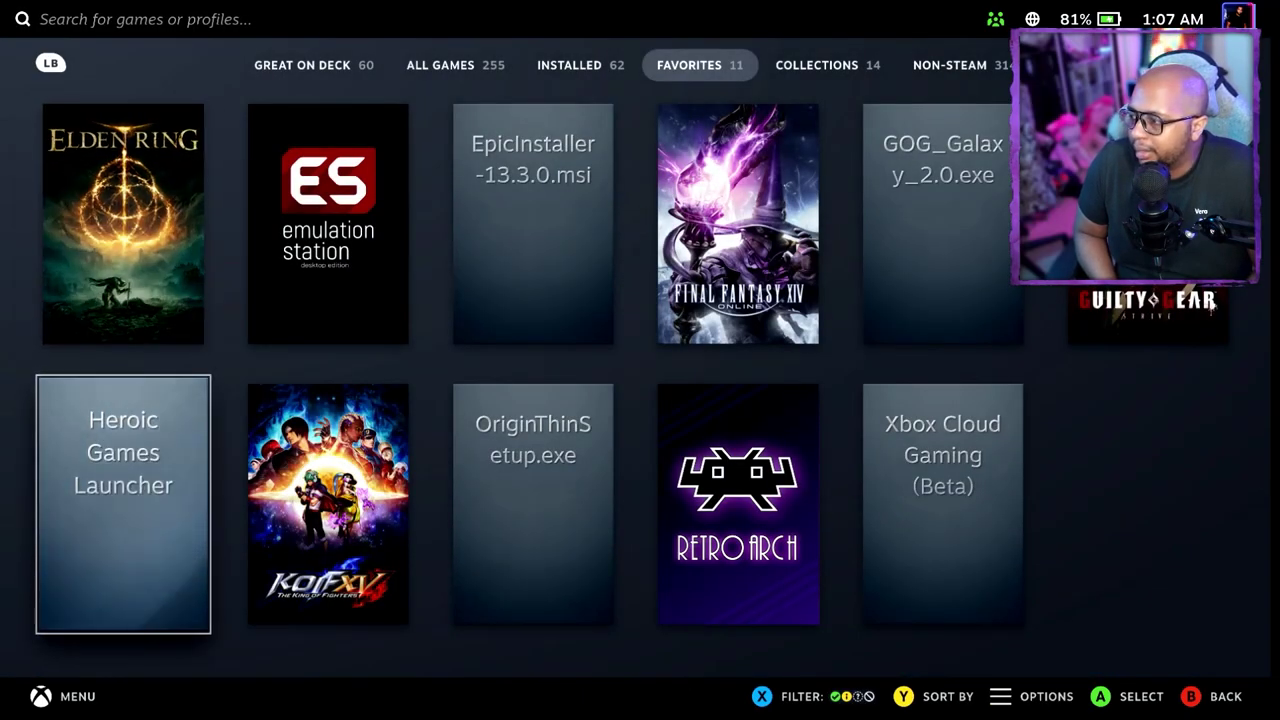
pyautogui.press('Right')
pyautogui.press('Right')
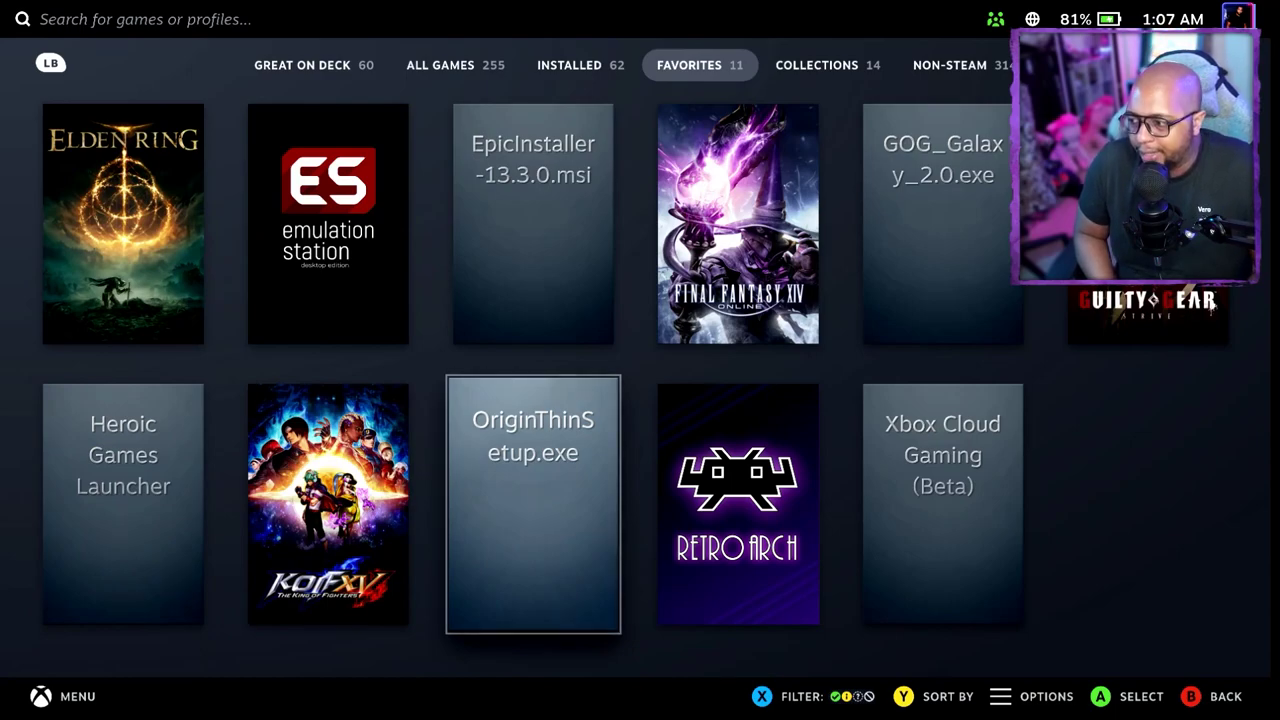
pyautogui.press('Return')
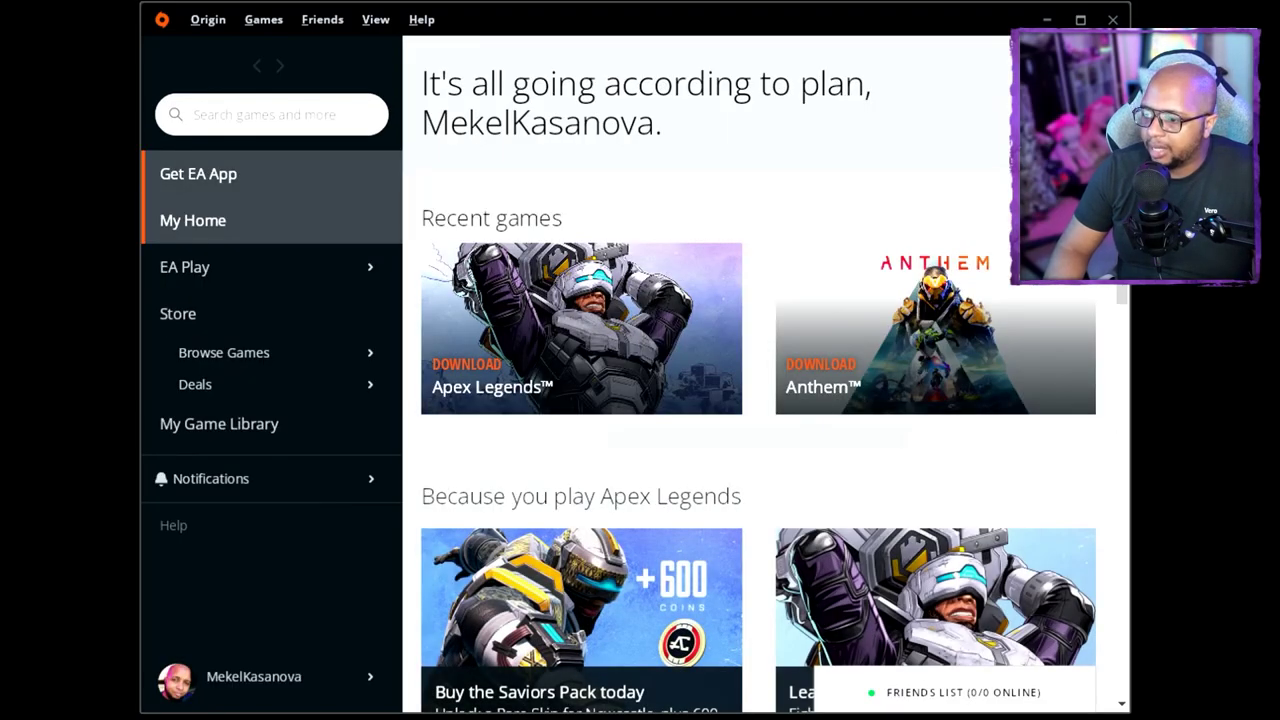
# Look through Origin's store game listing and the titles in My Game Library
pyautogui.moveTo(205, 398)
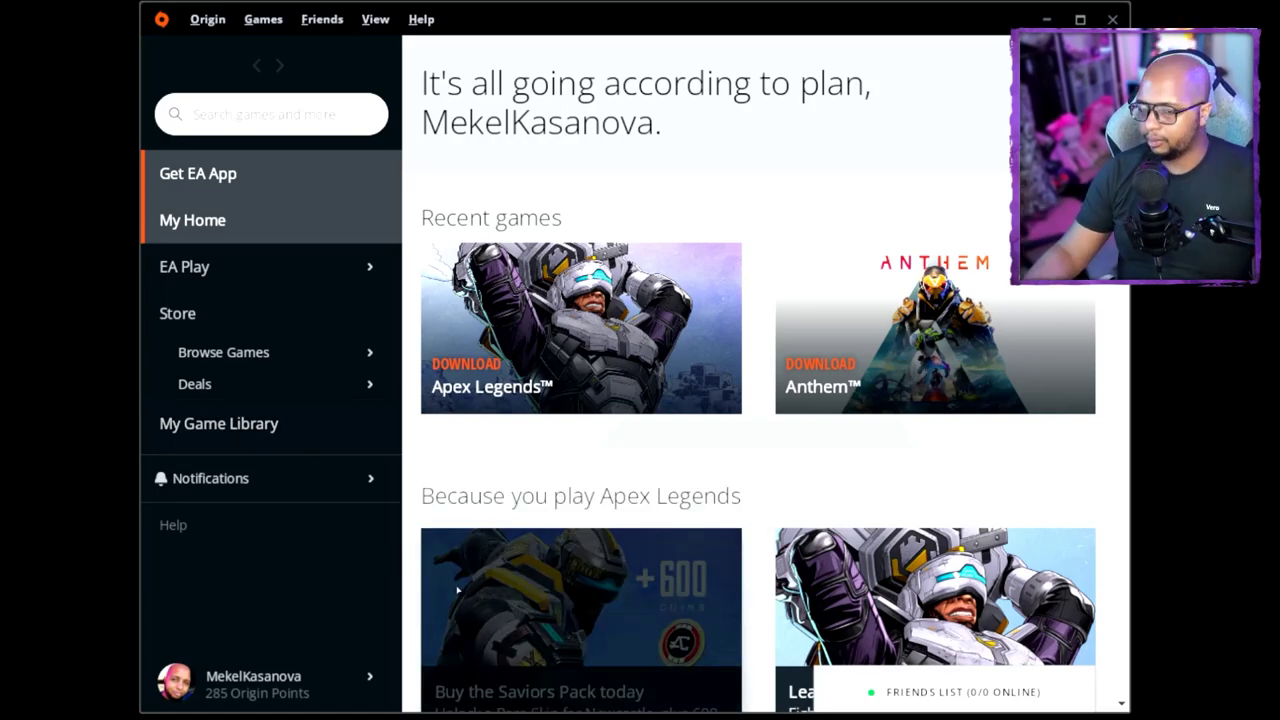
pyautogui.moveTo(457, 590)
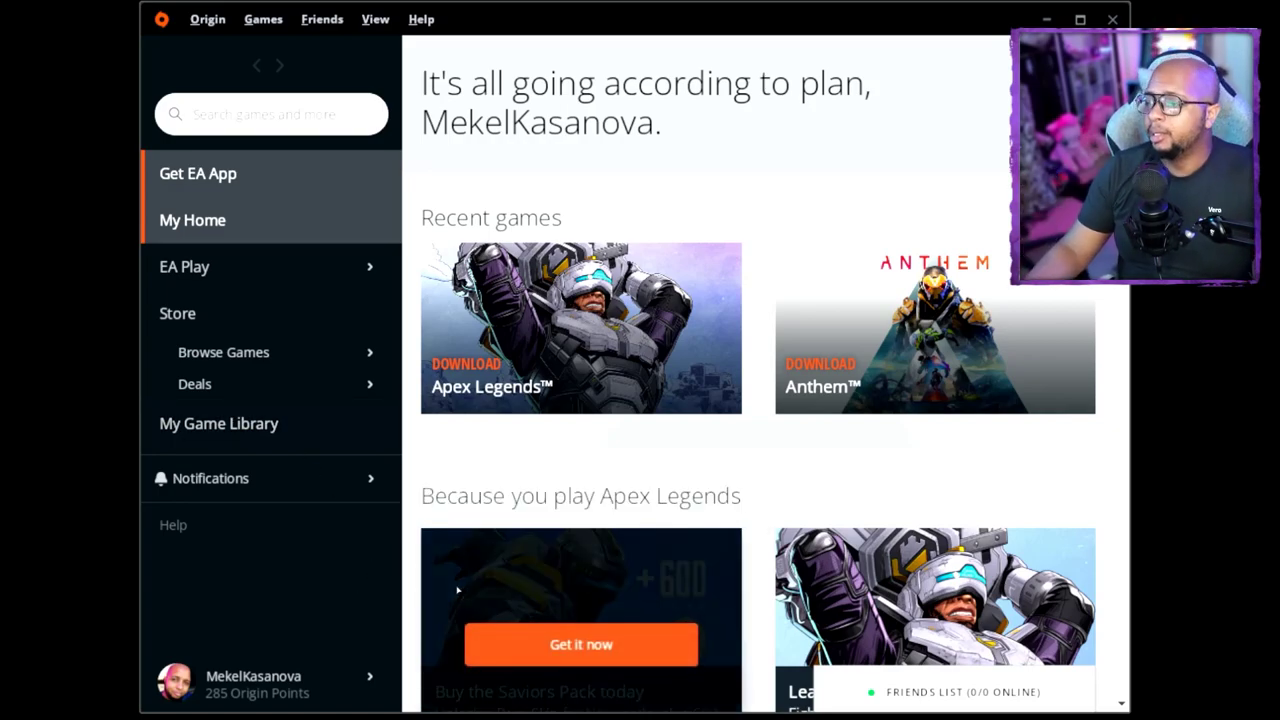
pyautogui.click(238, 352)
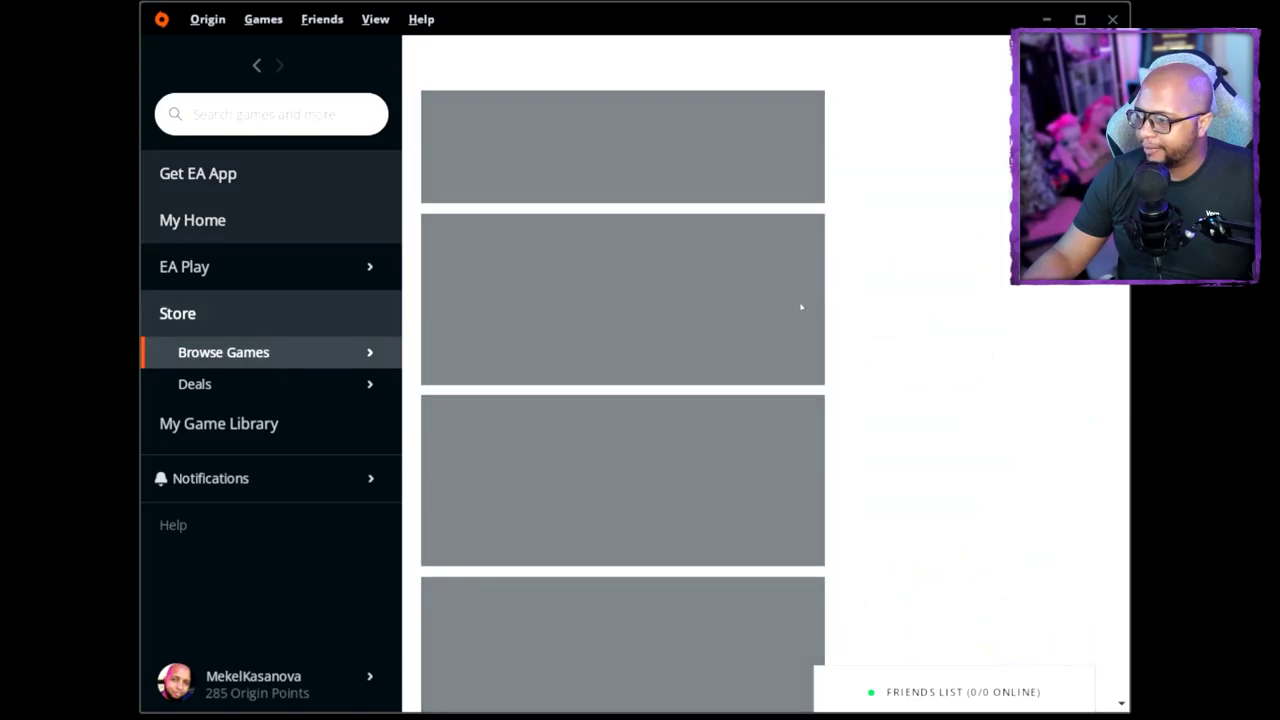
pyautogui.scroll(-1, 964, 220)
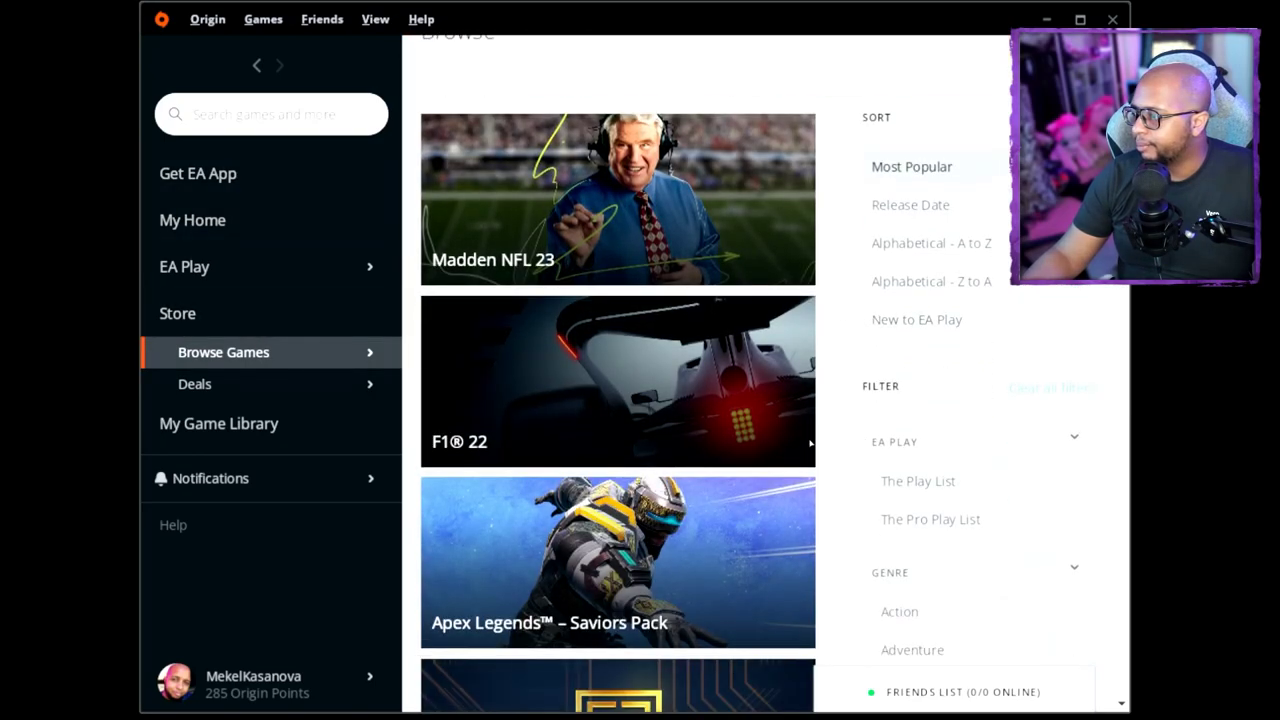
pyautogui.moveTo(257, 375)
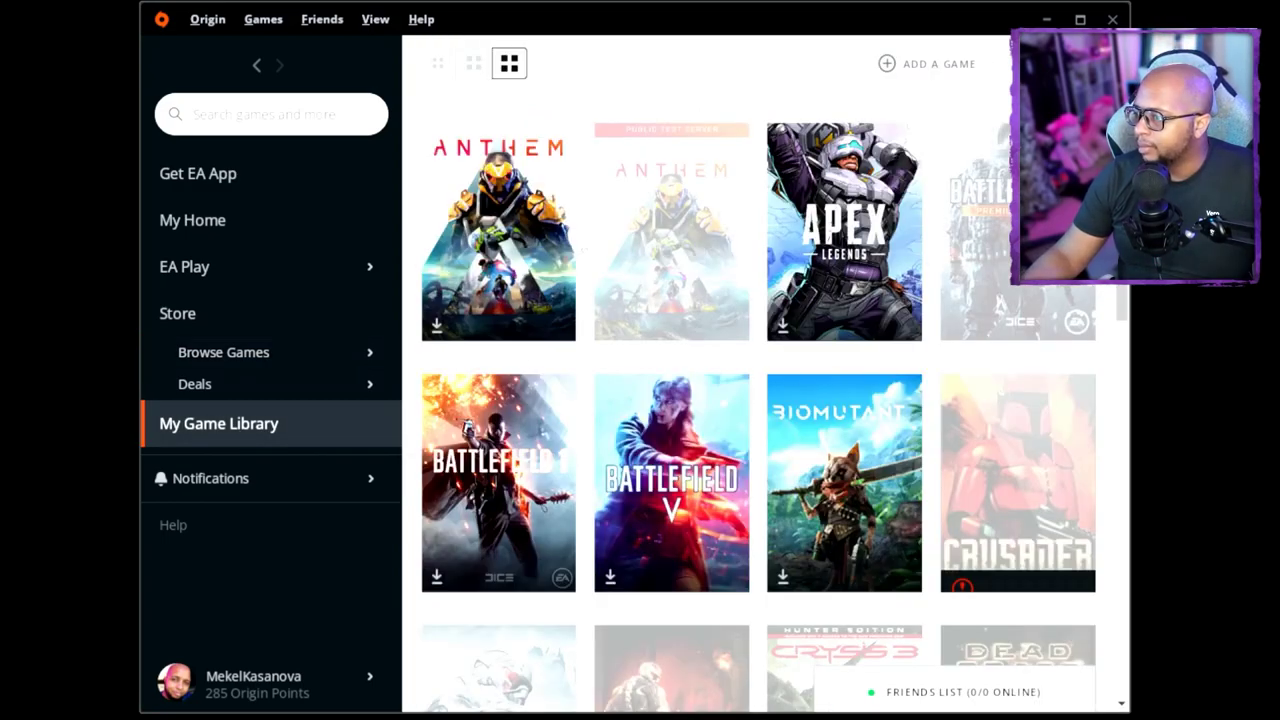
pyautogui.scroll(-4, 765, 400)
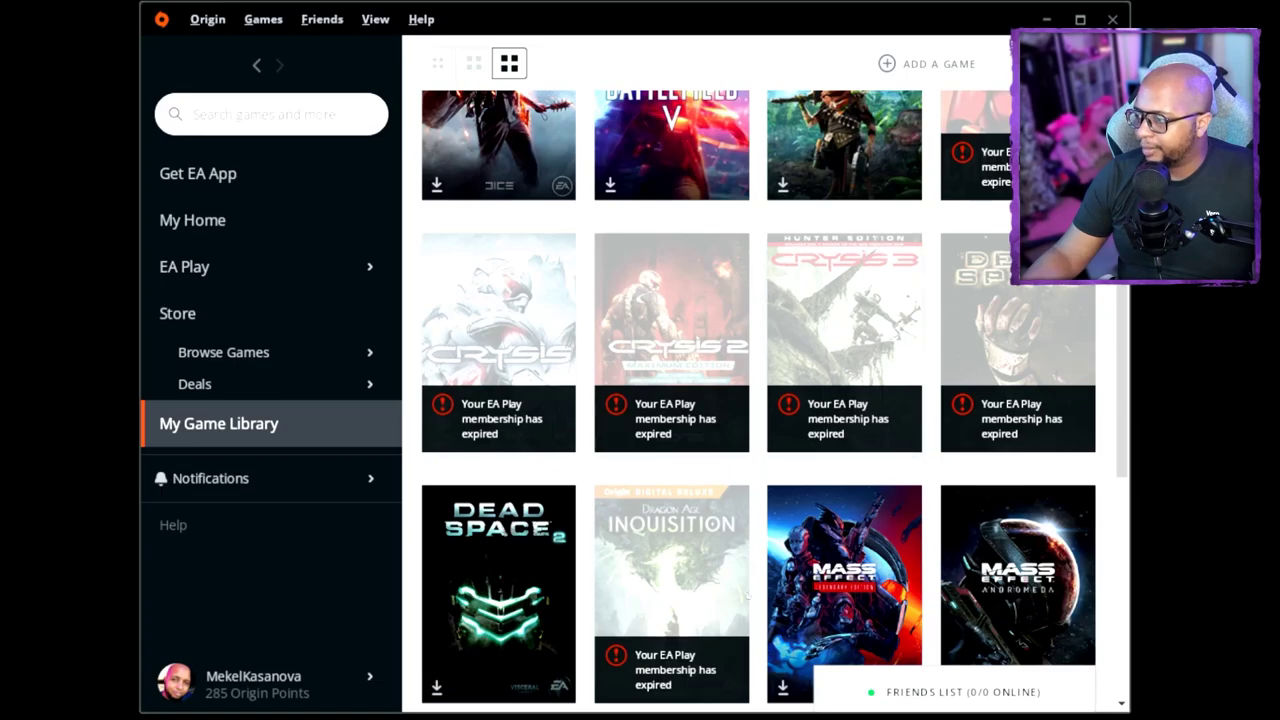
pyautogui.scroll(-5, 765, 400)
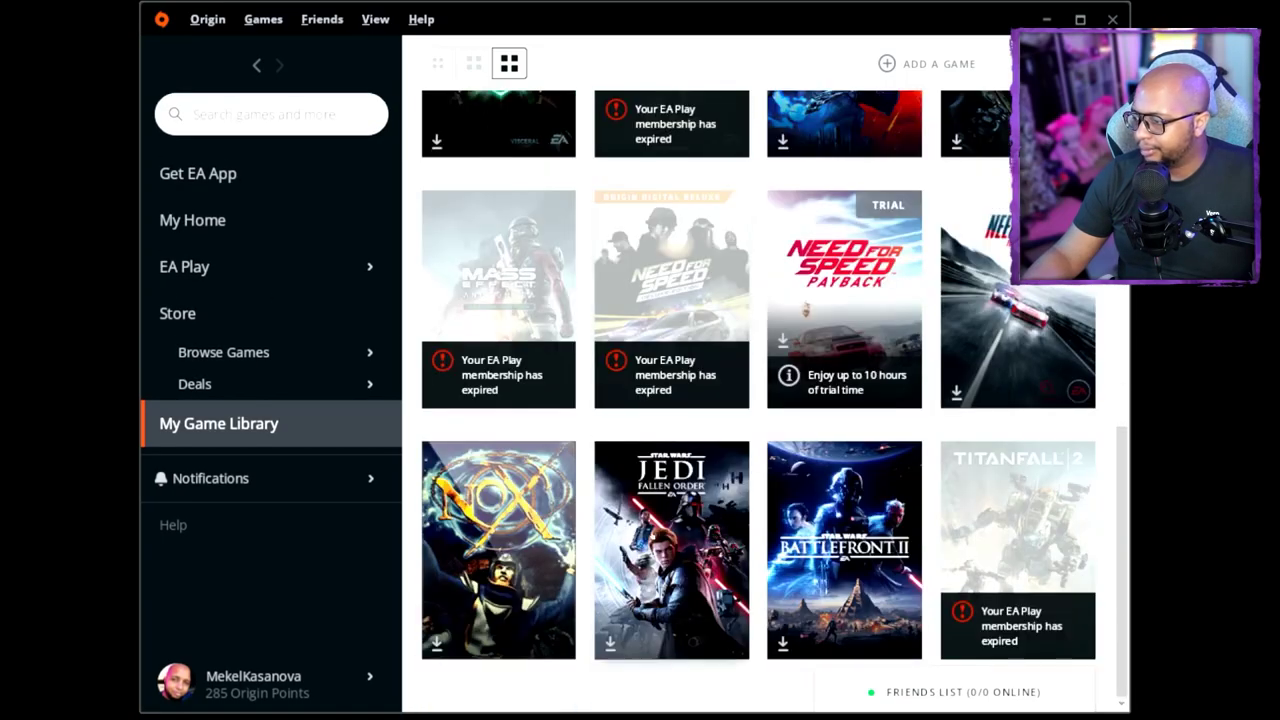
# Open STAR WARS Jedi: Fallen Order and review its General and Cloud Saves properties without saving changes
pyautogui.click(654, 535)
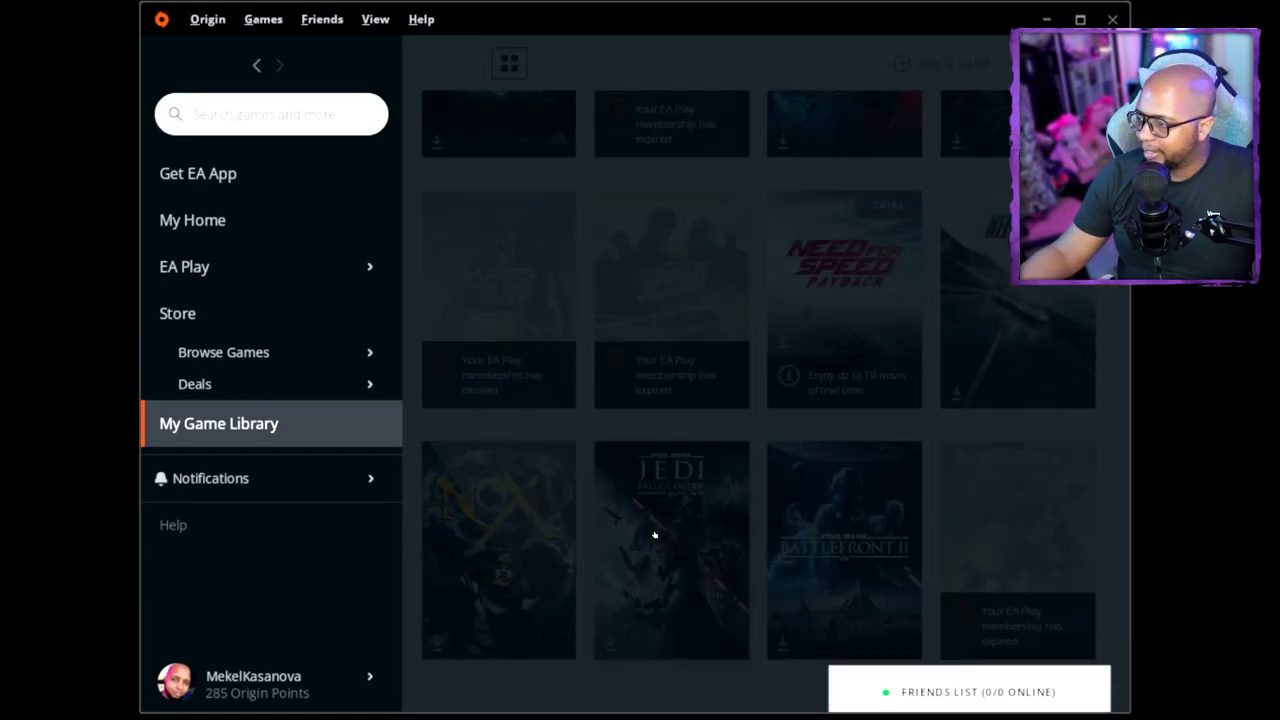
pyautogui.scroll(-3, 760, 555)
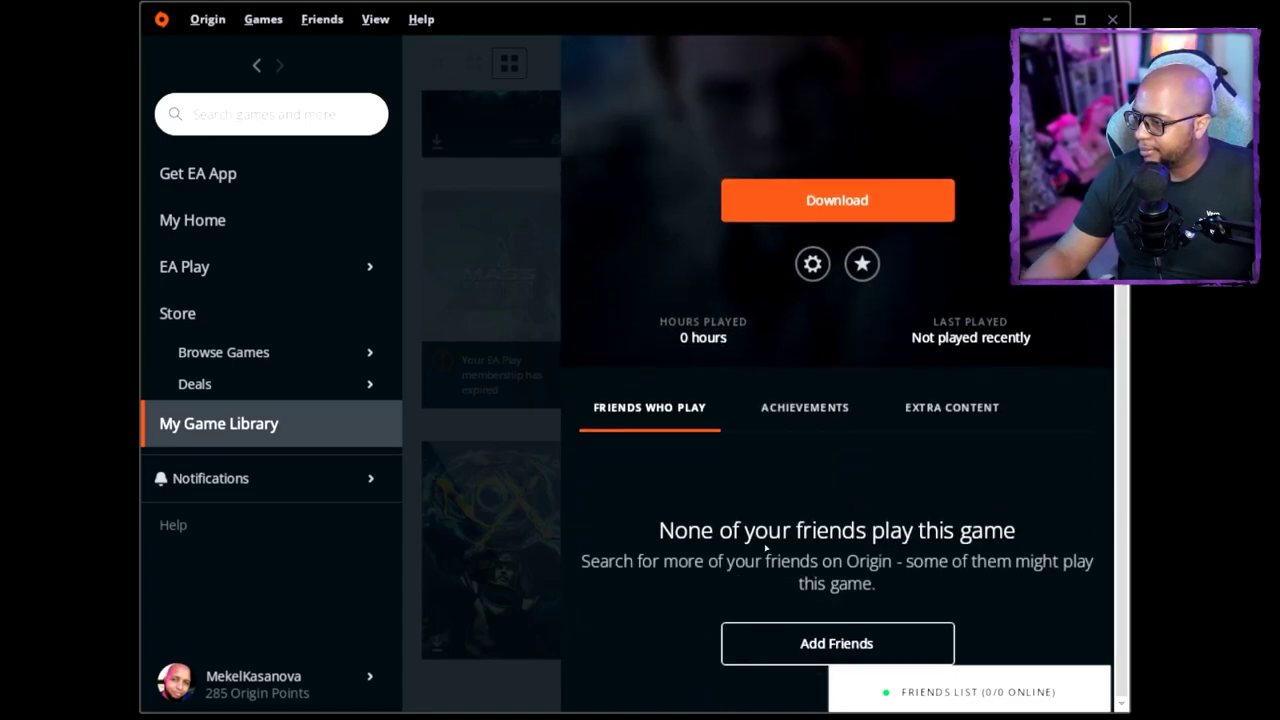
pyautogui.scroll(3, 764, 545)
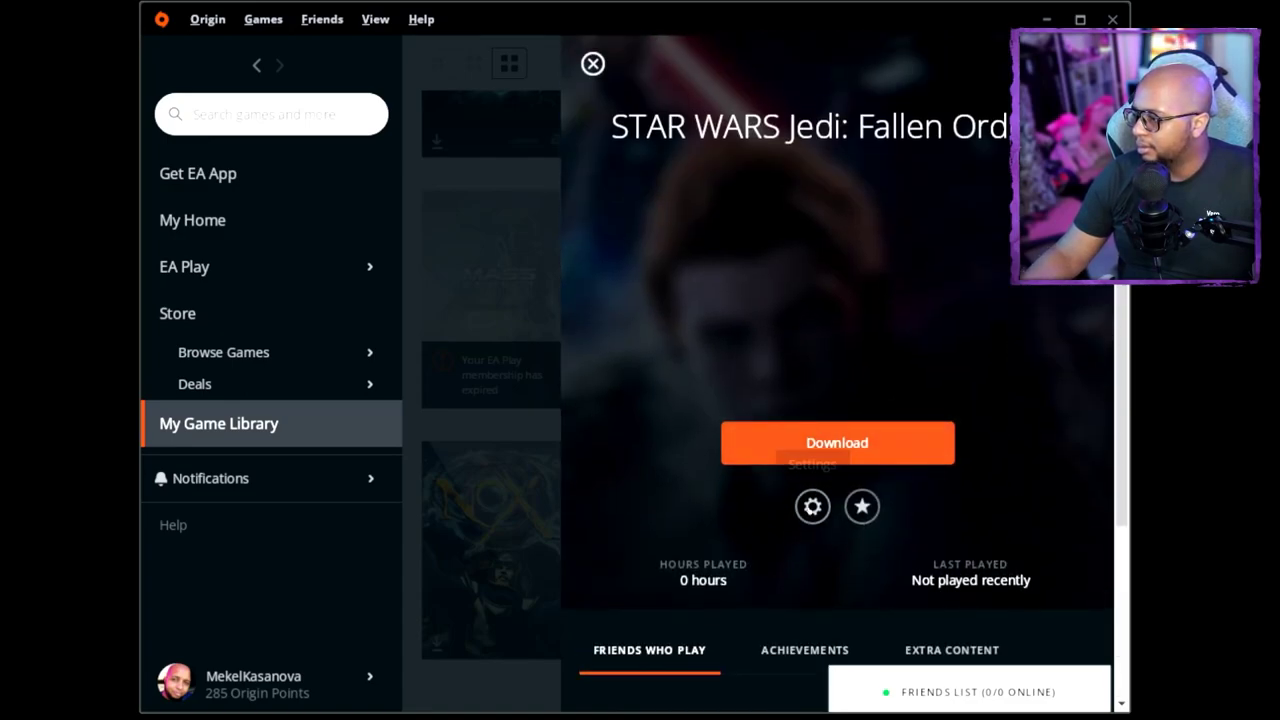
pyautogui.click(812, 506)
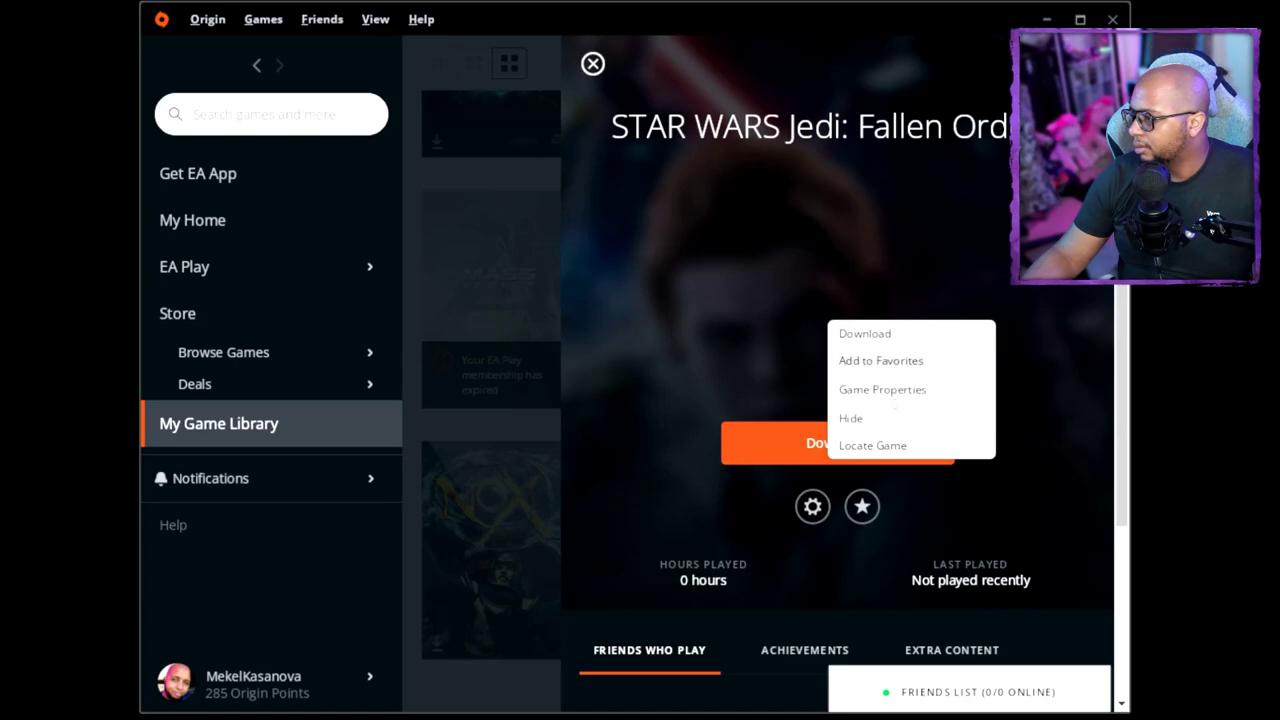
pyautogui.click(882, 389)
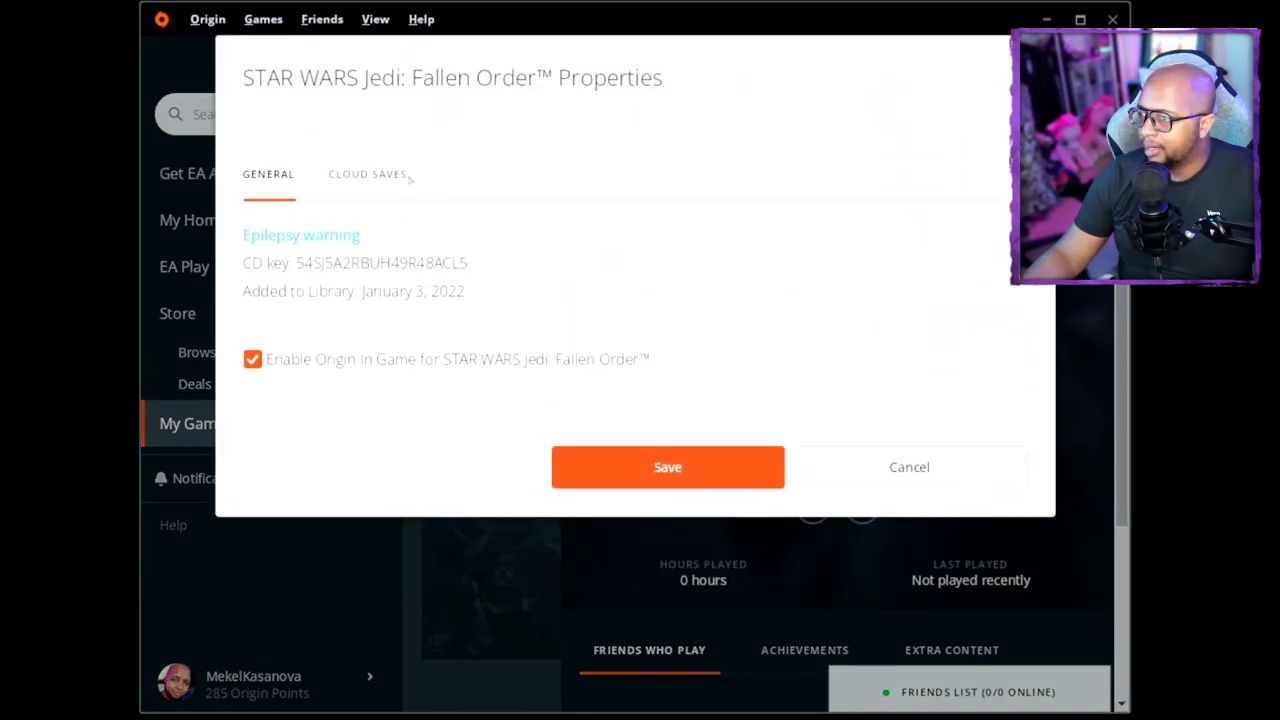
pyautogui.click(367, 174)
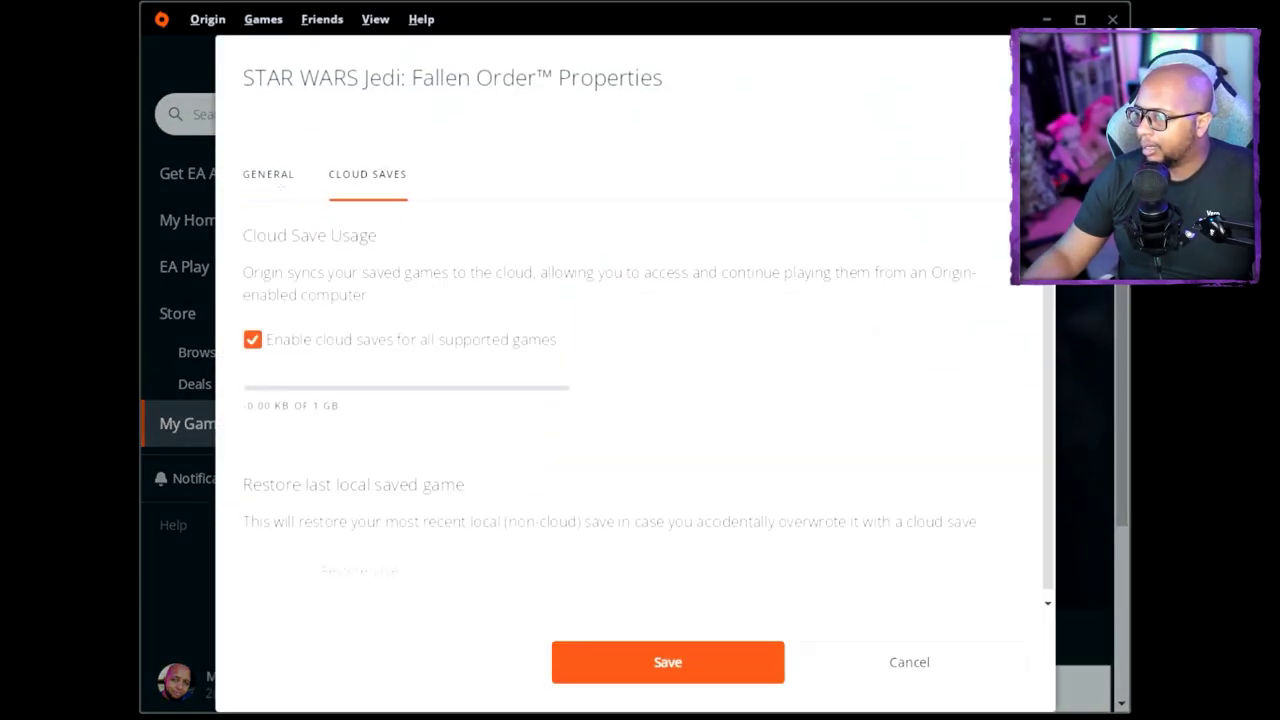
pyautogui.click(268, 174)
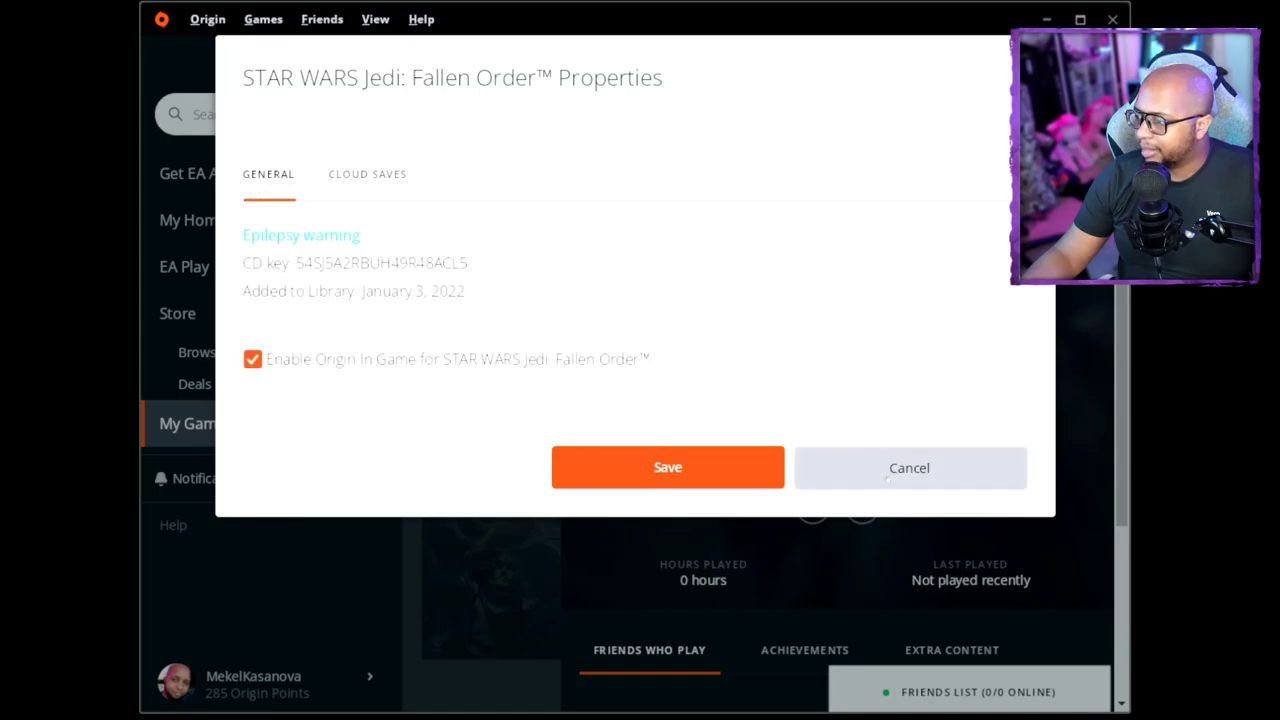
pyautogui.click(843, 471)
pyautogui.click(805, 452)
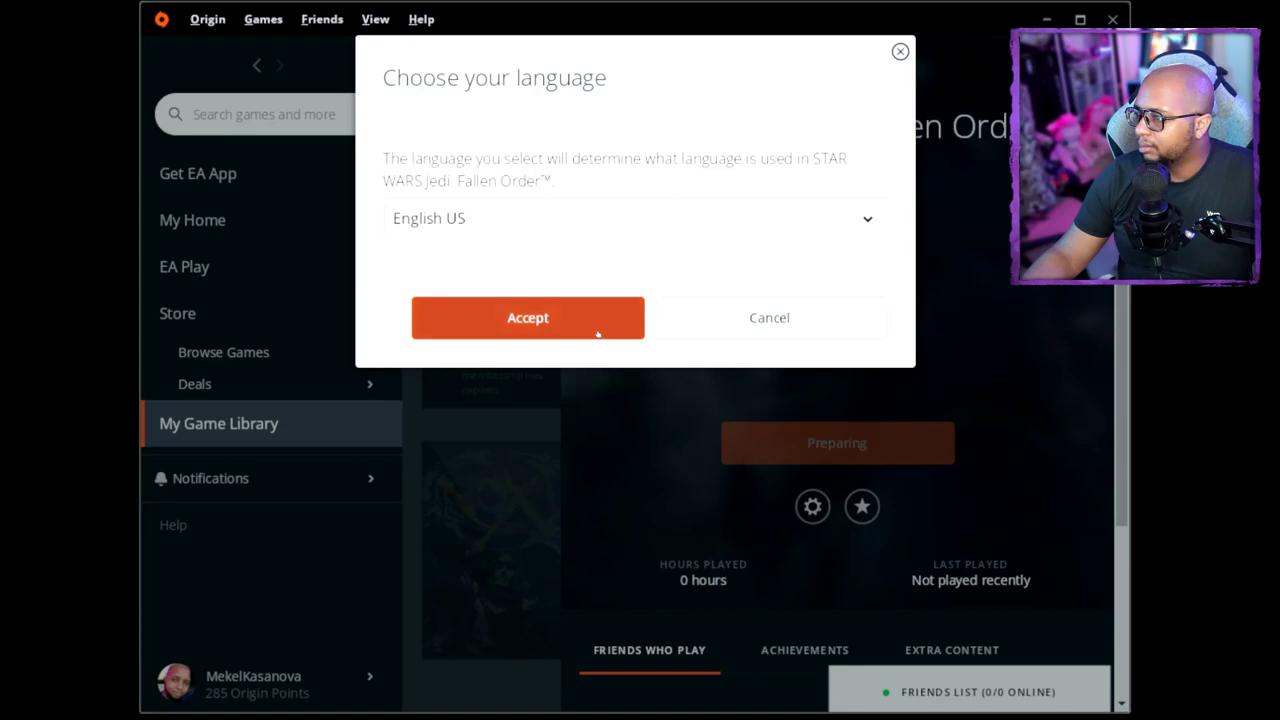
pyautogui.click(597, 331)
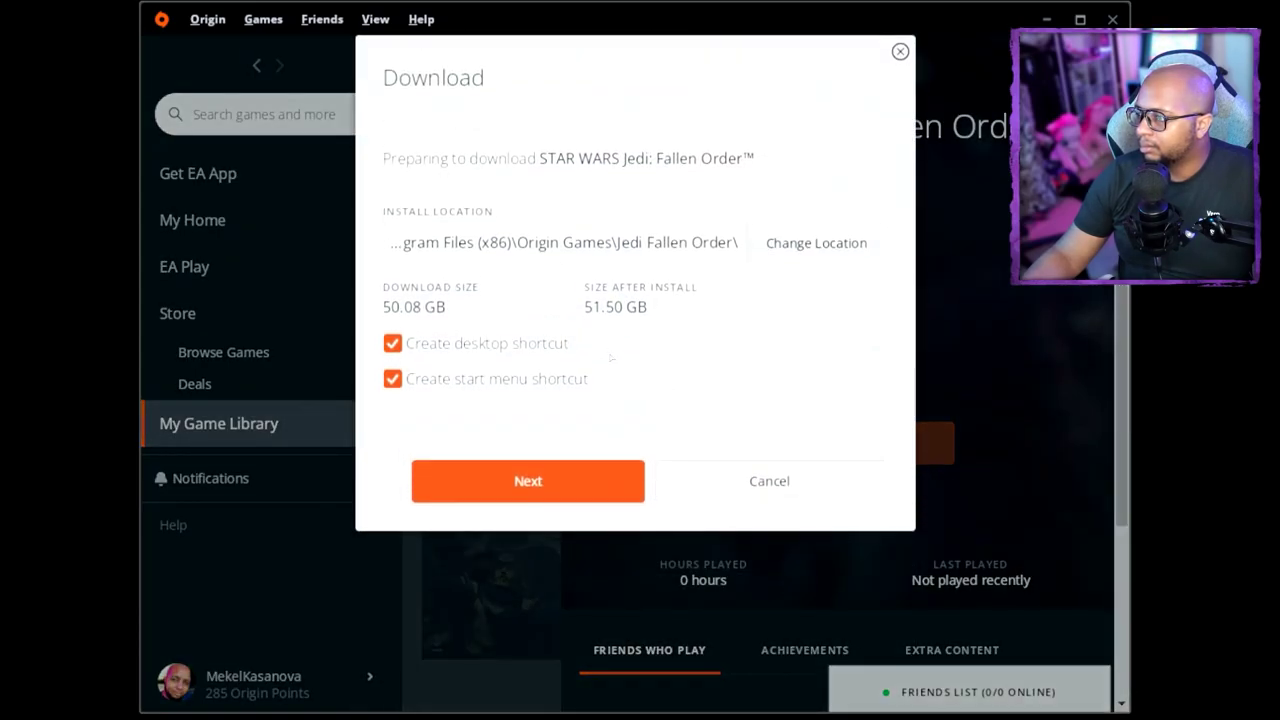
pyautogui.click(769, 481)
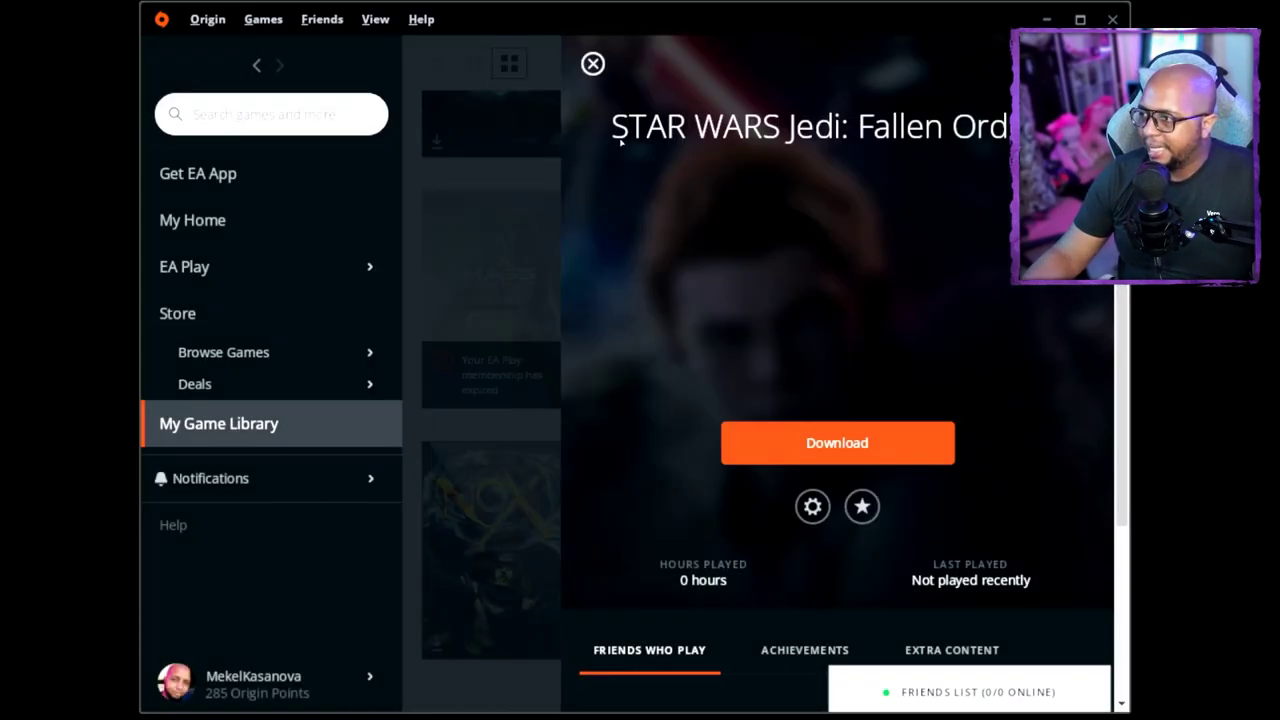
pyautogui.click(593, 66)
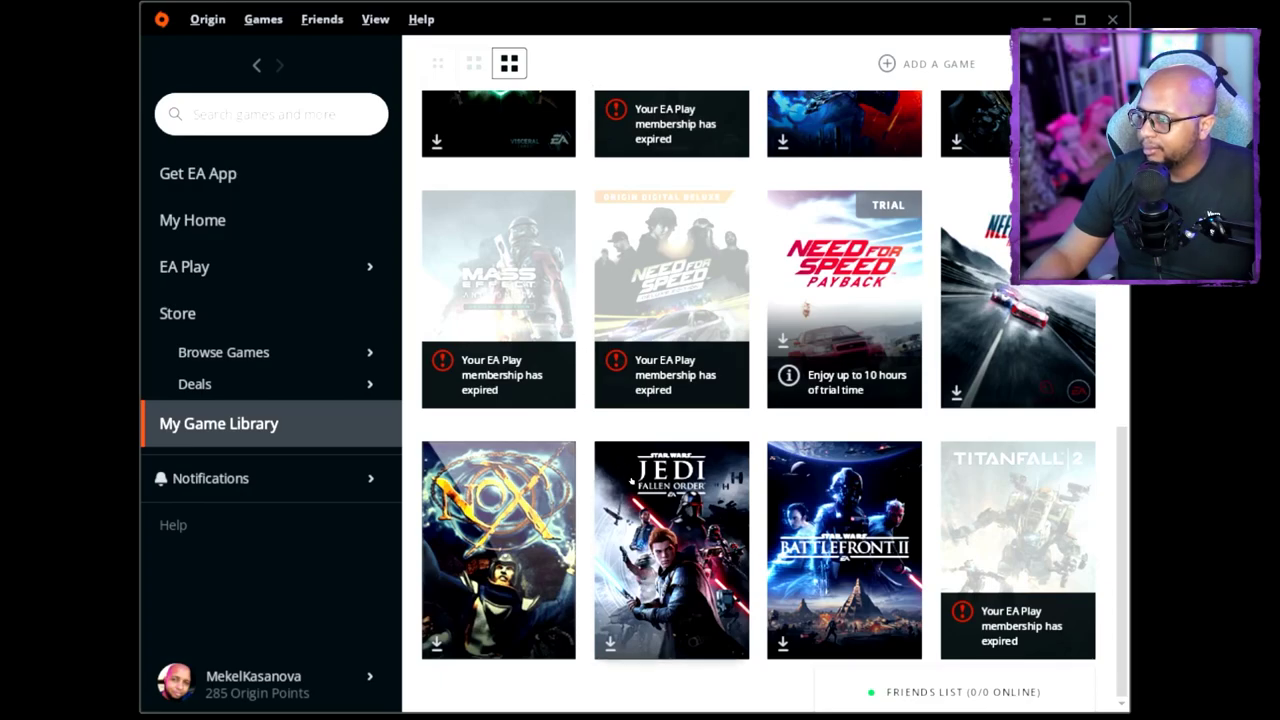
# Download Dead Space 2 from the game library with its license agreements accepted, and launch the game
pyautogui.scroll(3, 620, 466)
pyautogui.scroll(-3, 632, 479)
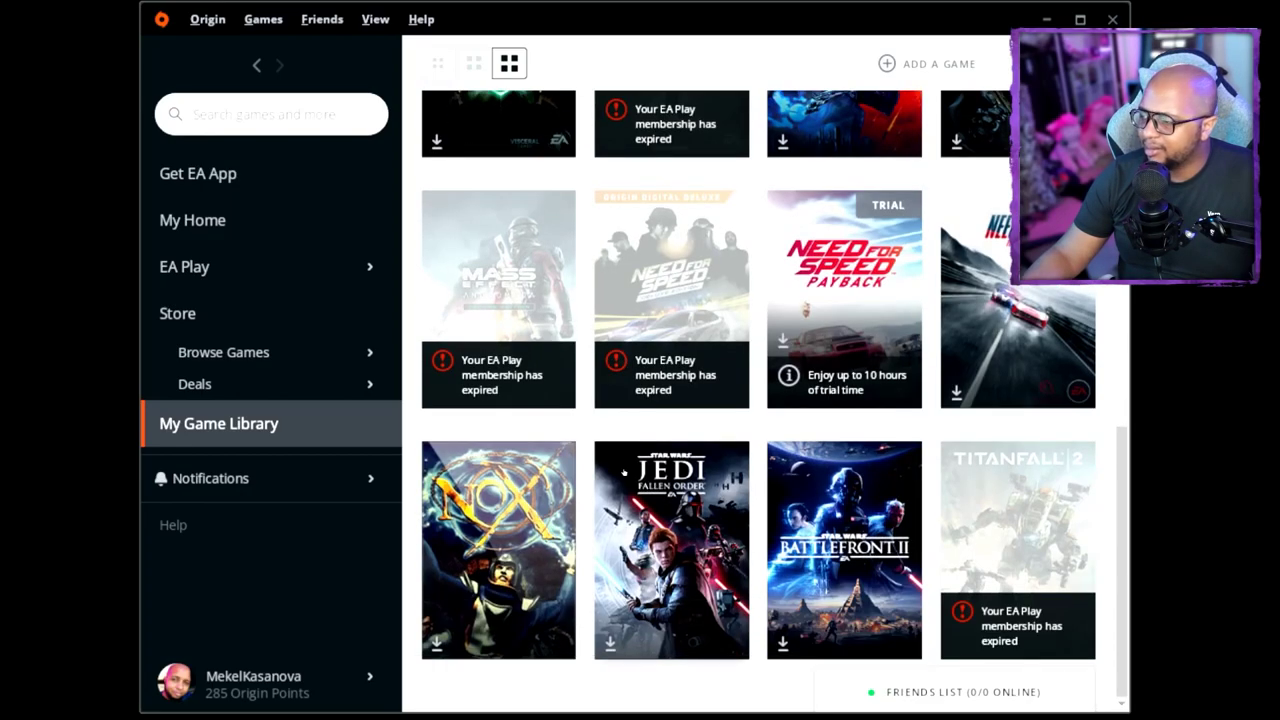
pyautogui.scroll(3, 770, 400)
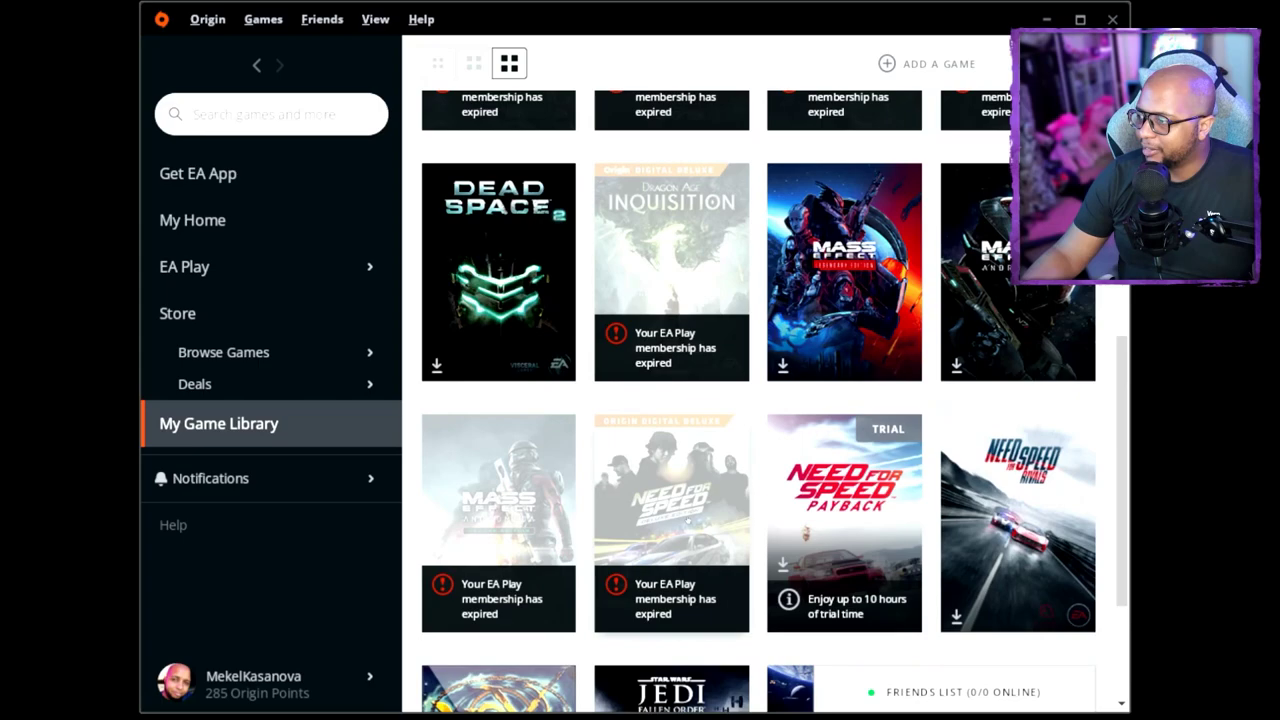
pyautogui.scroll(-3, 770, 400)
pyautogui.scroll(3, 503, 312)
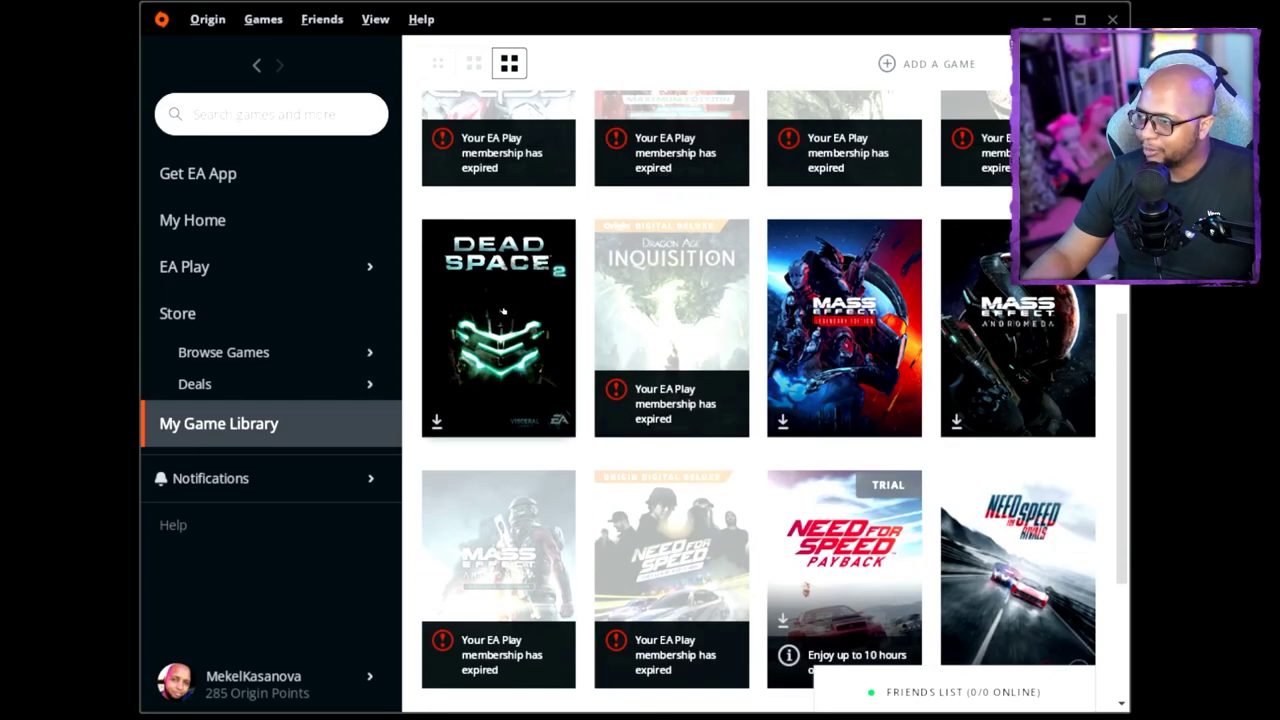
pyautogui.click(503, 312)
pyautogui.click(786, 450)
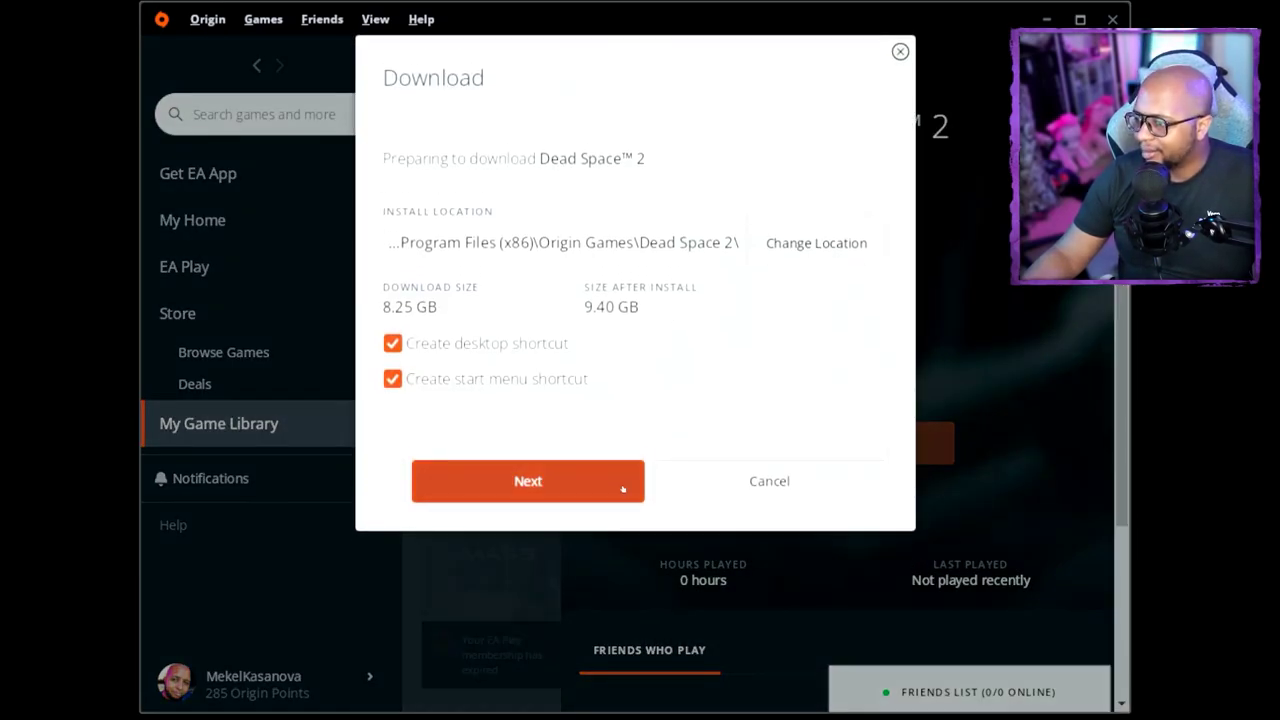
pyautogui.click(528, 481)
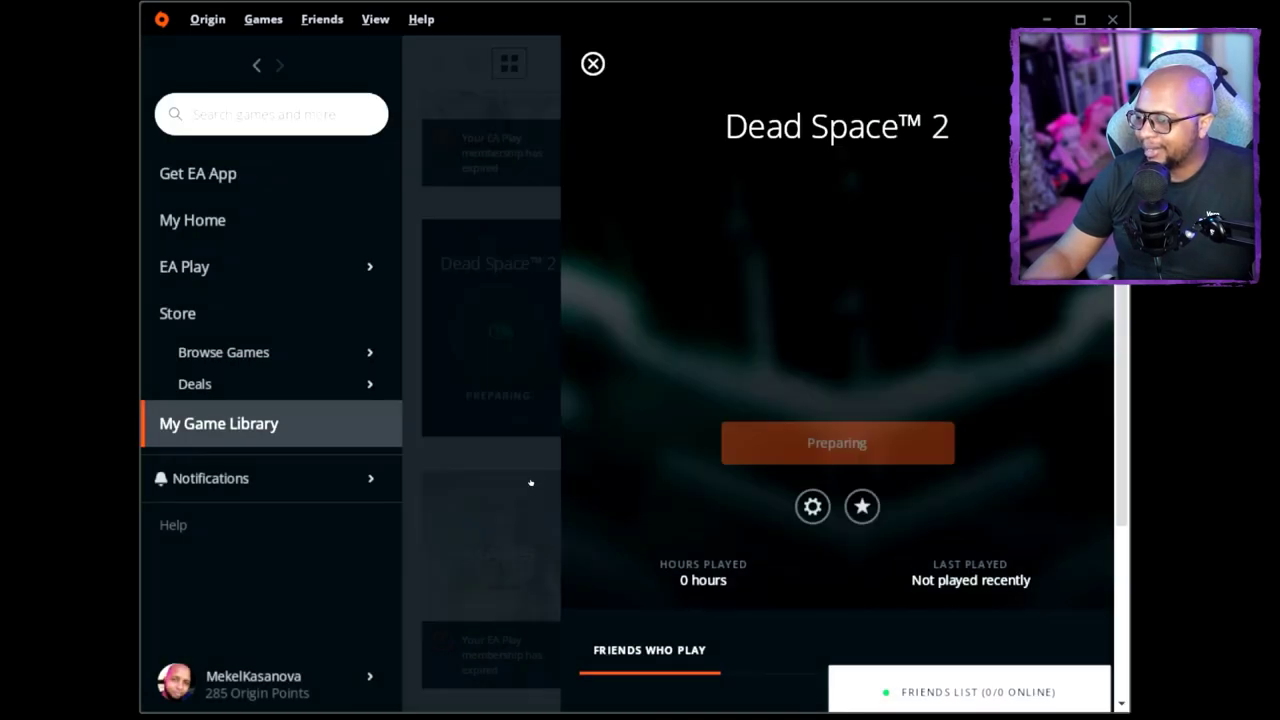
pyautogui.click(392, 348)
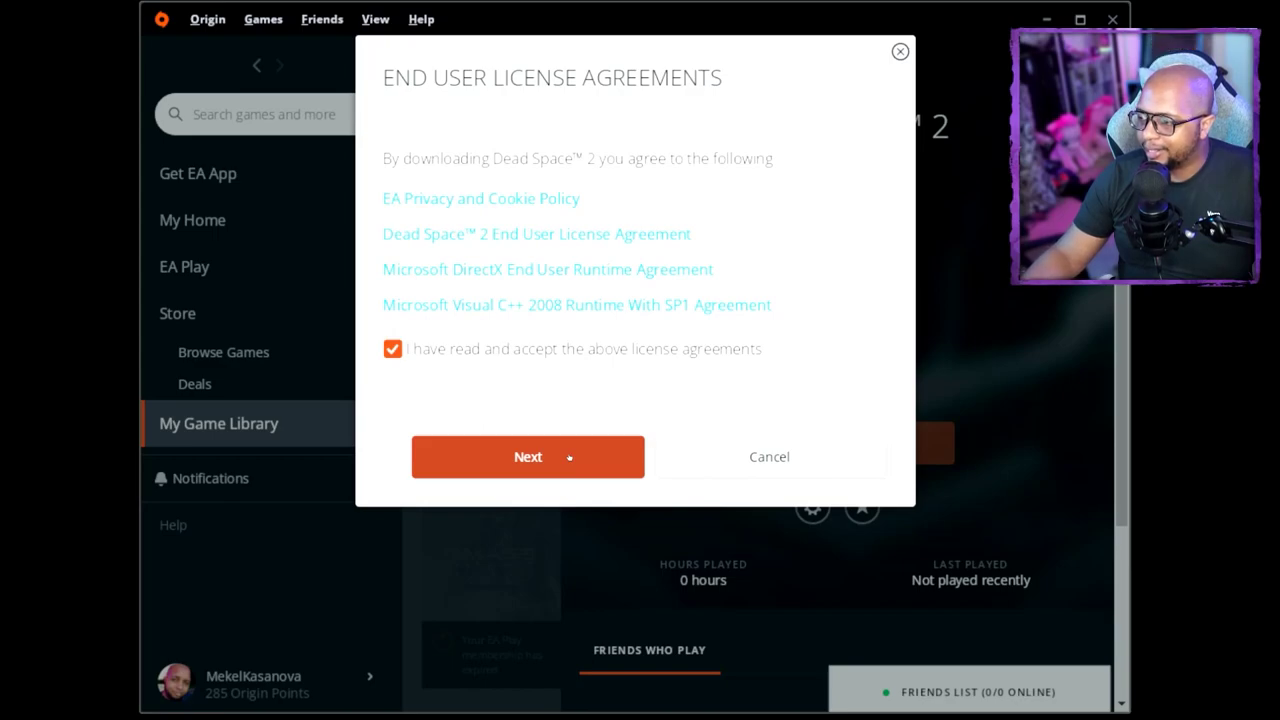
pyautogui.click(569, 457)
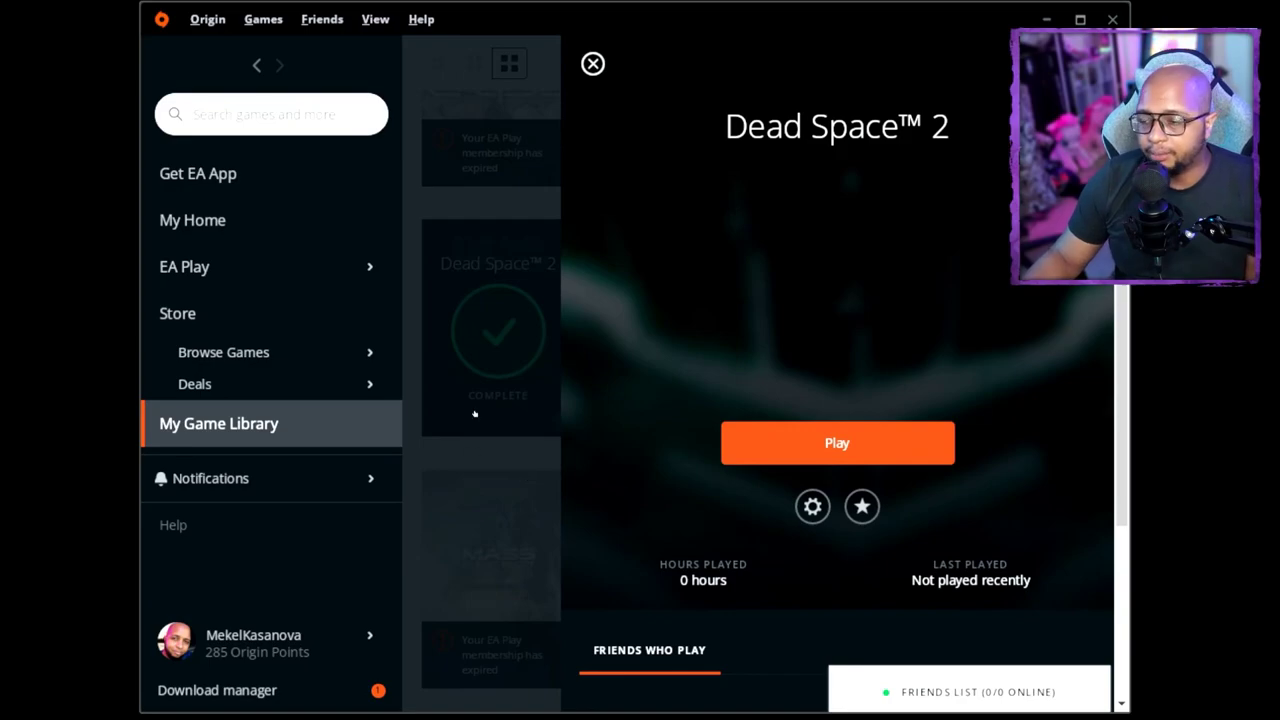
pyautogui.click(846, 440)
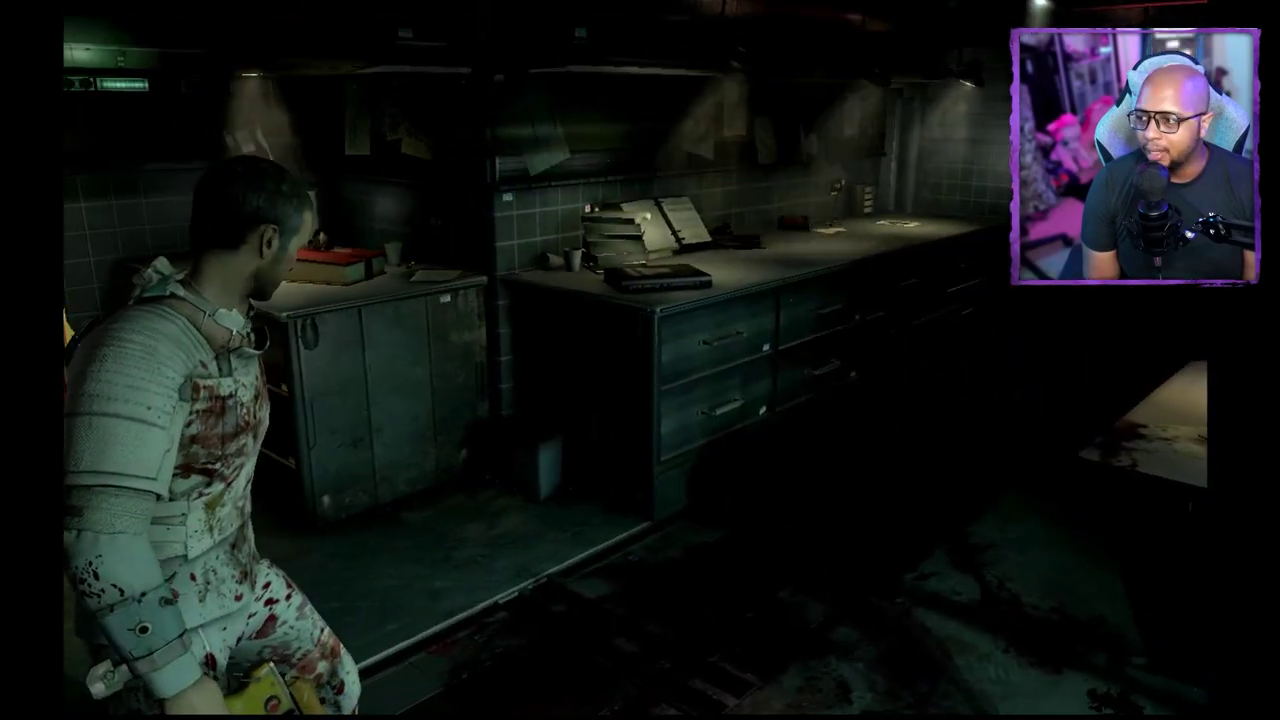
# Pause the game and review its visuals settings, including resolution, vsync and graphic quality, without changing anything, and leave the settings
pyautogui.press('Escape')
pyautogui.press('Down')
pyautogui.press('Return')
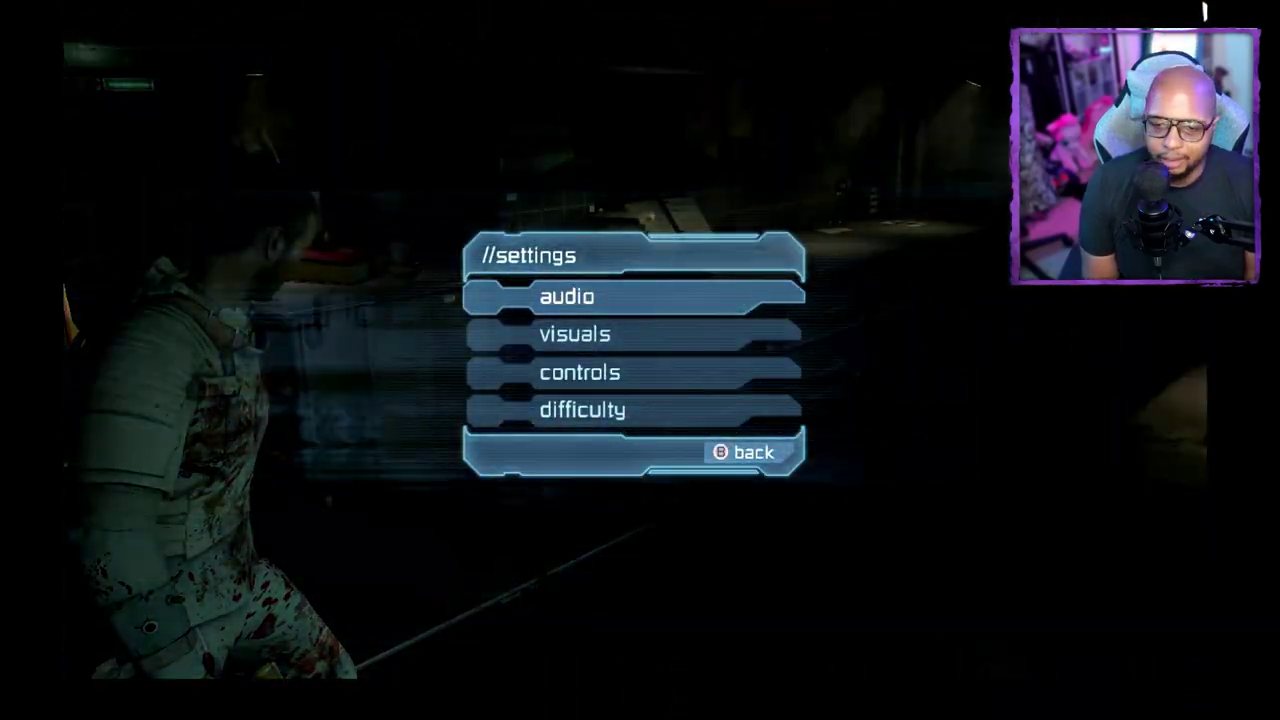
pyautogui.press('Return')
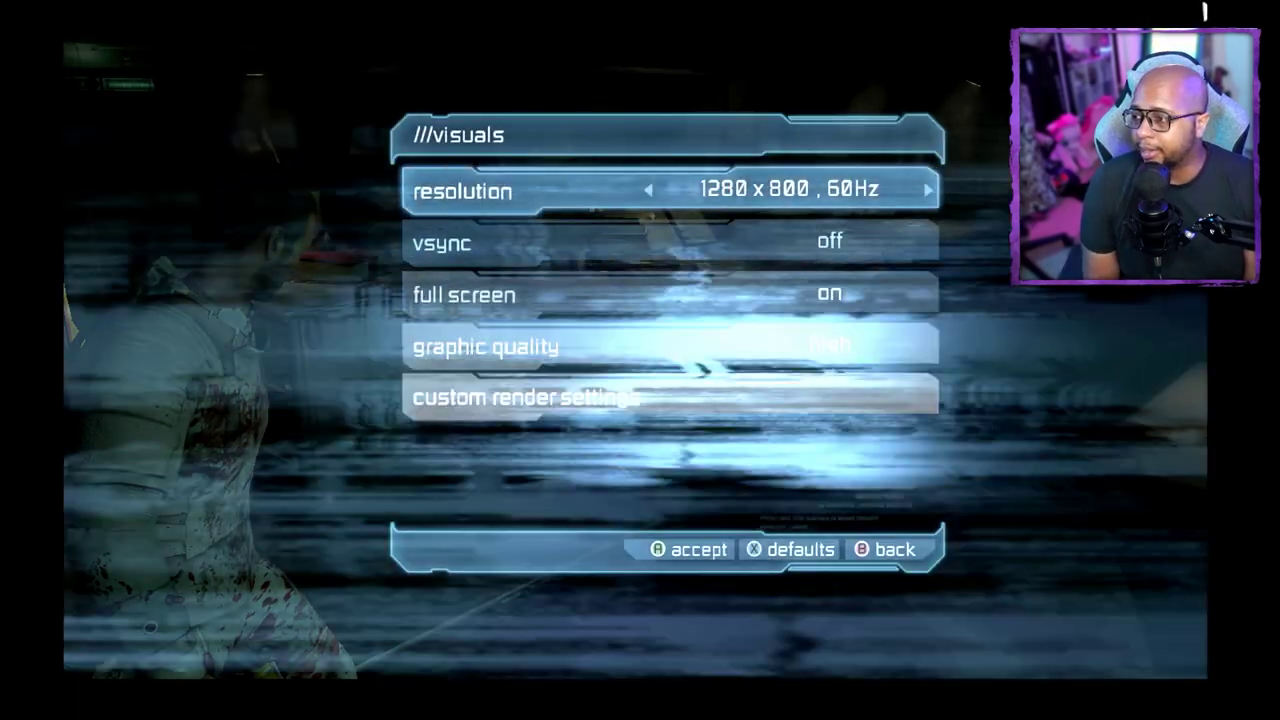
pyautogui.press('Down')
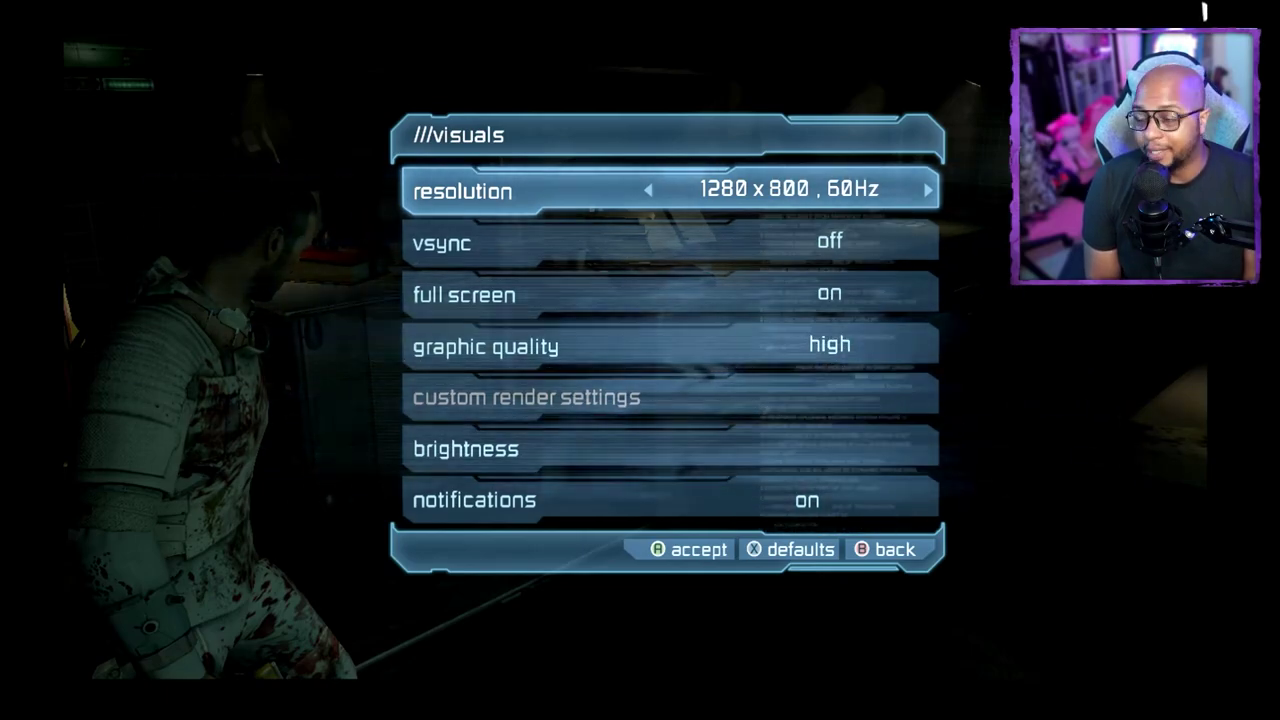
pyautogui.press('Escape')
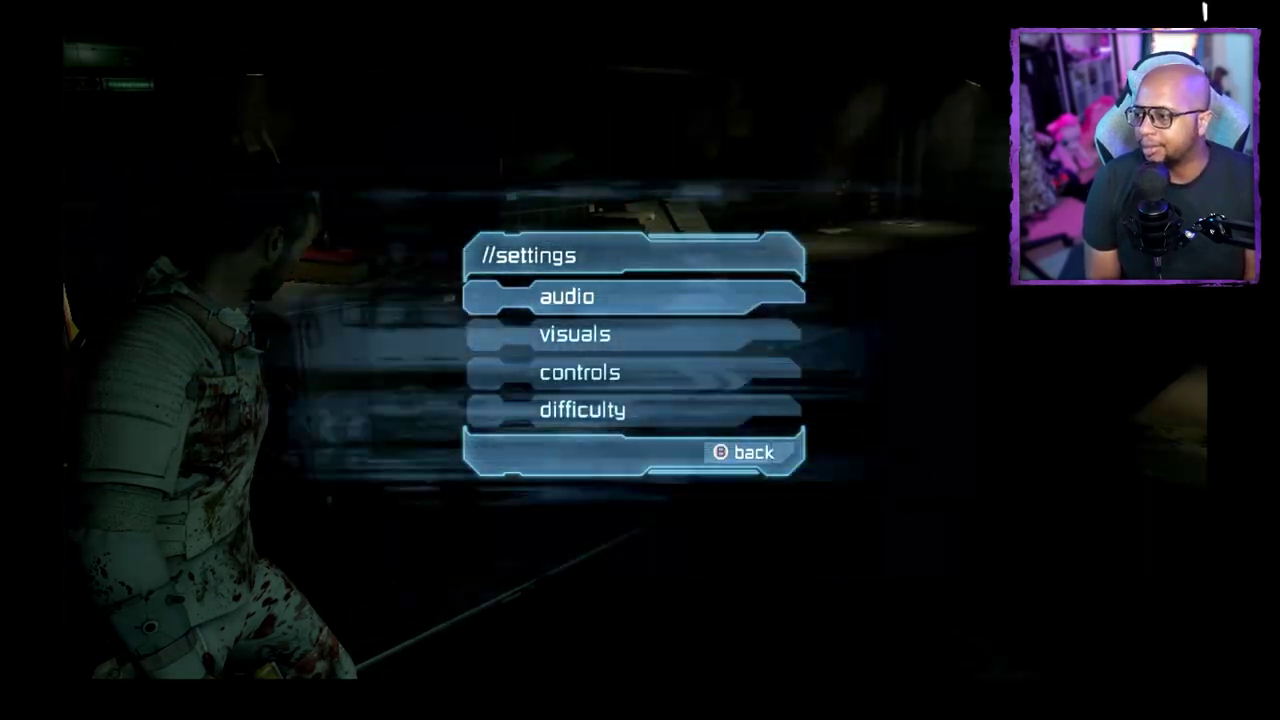
pyautogui.press('Escape')
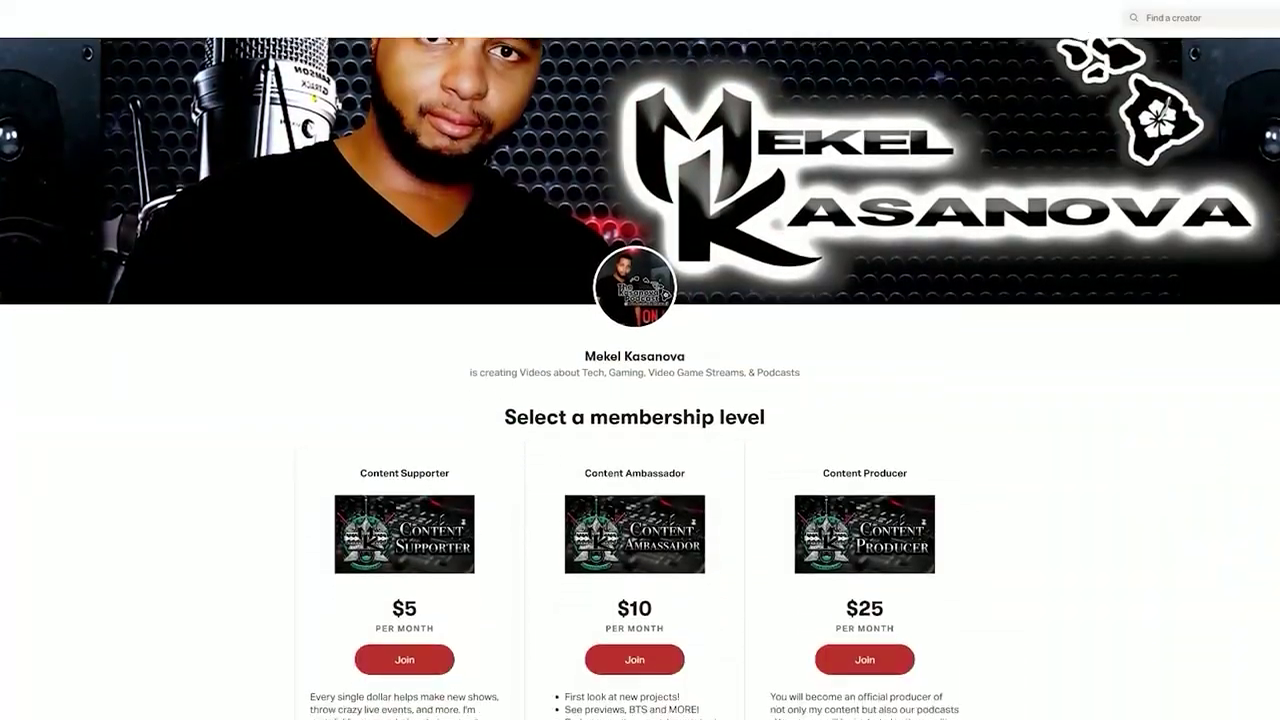
# On the creator's Patreon page, read through the three membership levels and their perks down to the About section
pyautogui.scroll(-3, 640, 400)
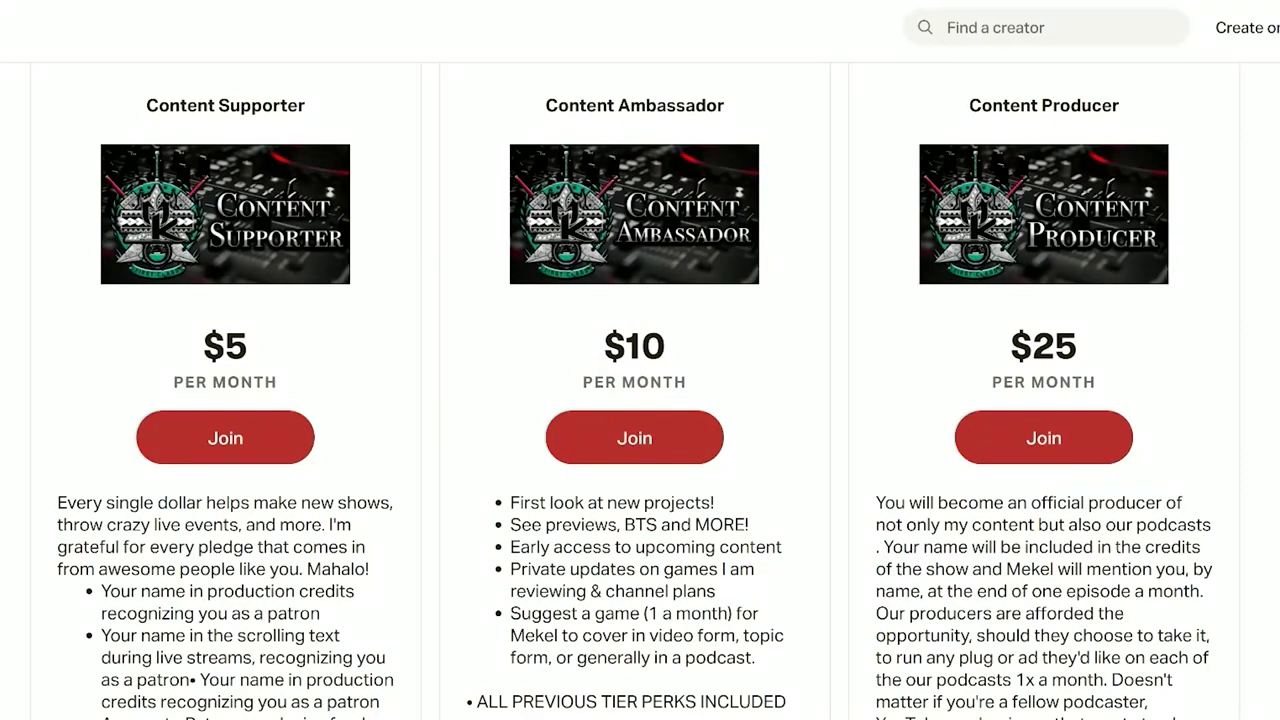
pyautogui.scroll(-1, 640, 400)
pyautogui.scroll(1, 640, 400)
pyautogui.scroll(-4, 640, 400)
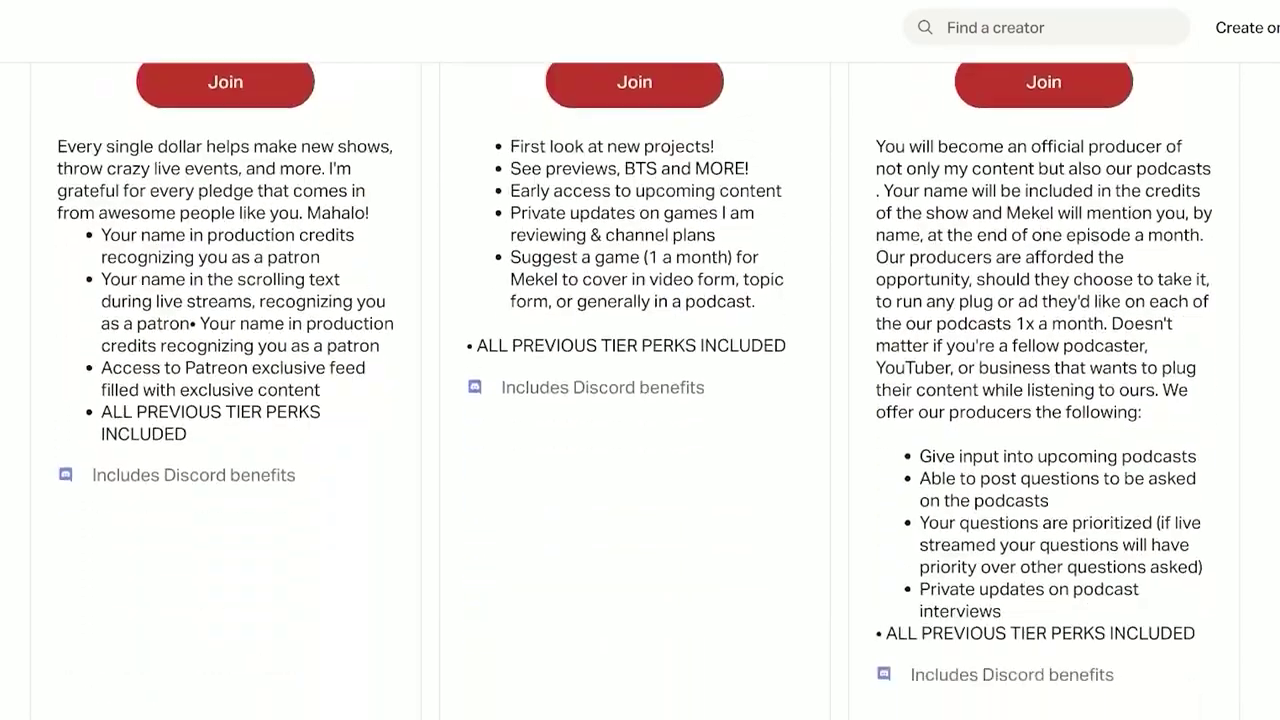
pyautogui.scroll(-9, 640, 400)
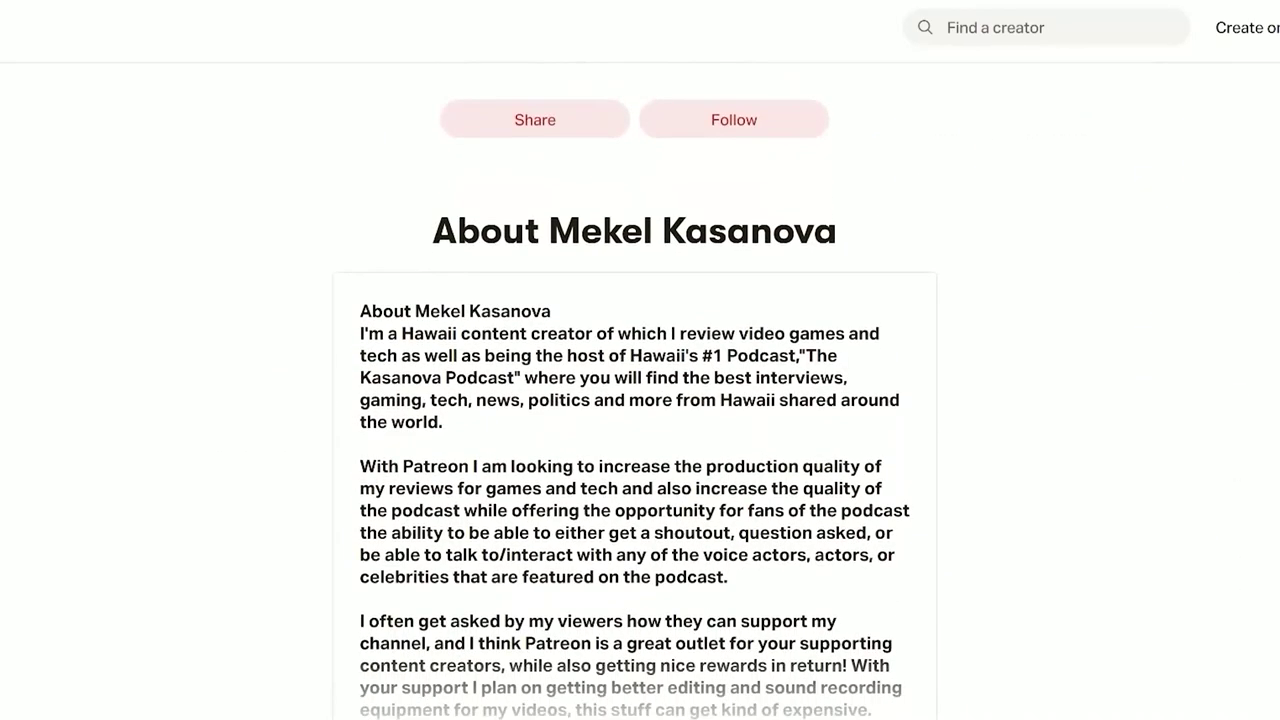